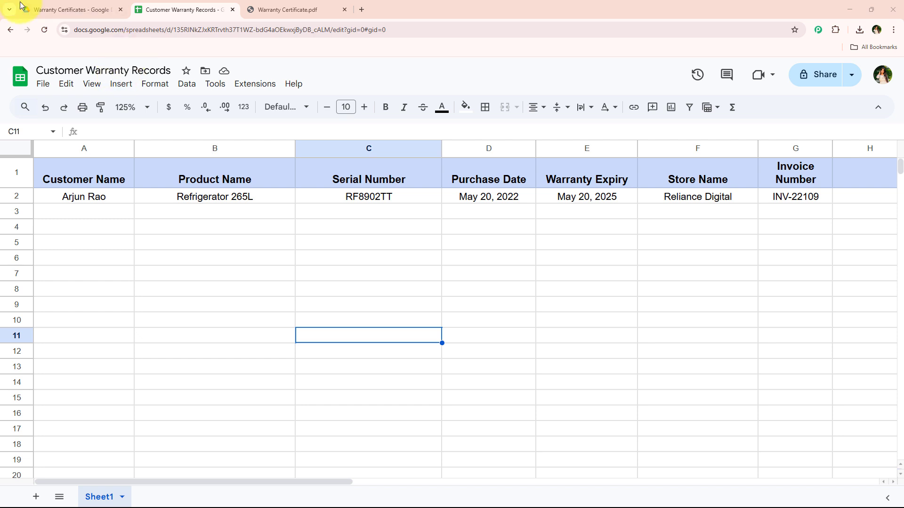
Step: Review the fields in the Warranty Certificate PDF against the column headings of the Customer Warranty Records sheet
click(298, 8)
scroll(441, 231, down, 1)
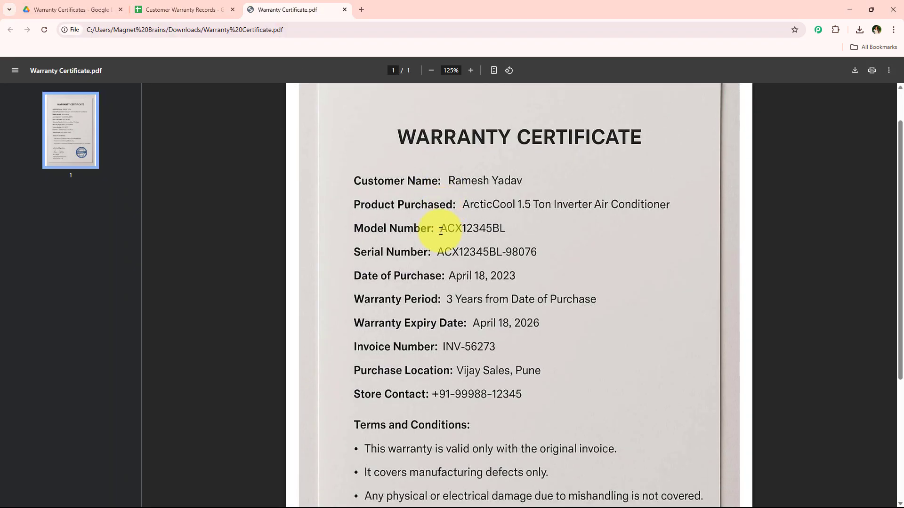
scroll(429, 226, up, 1)
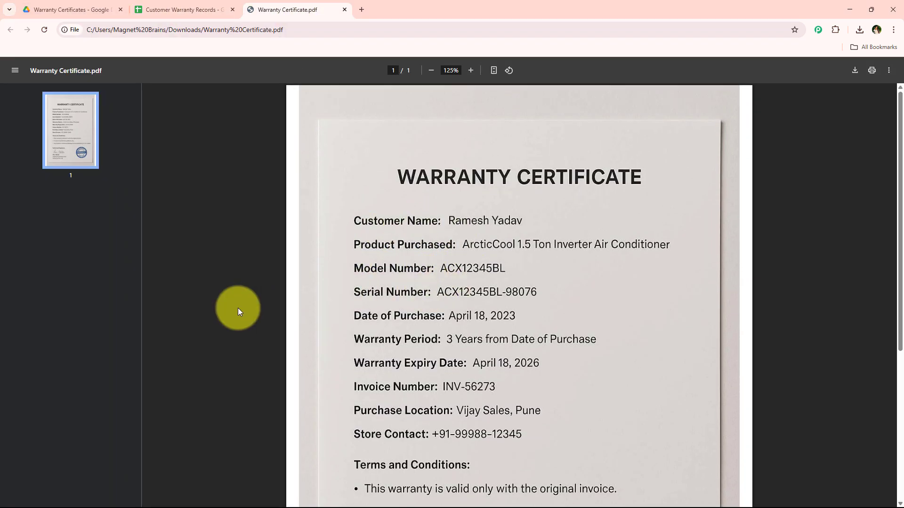
click(192, 6)
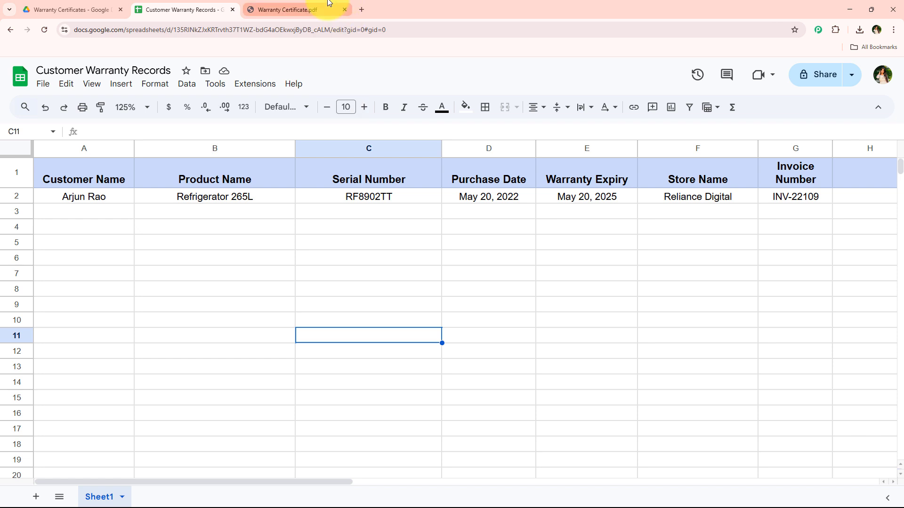
click(321, 10)
scroll(349, 255, down, 3)
scroll(340, 273, down, 1)
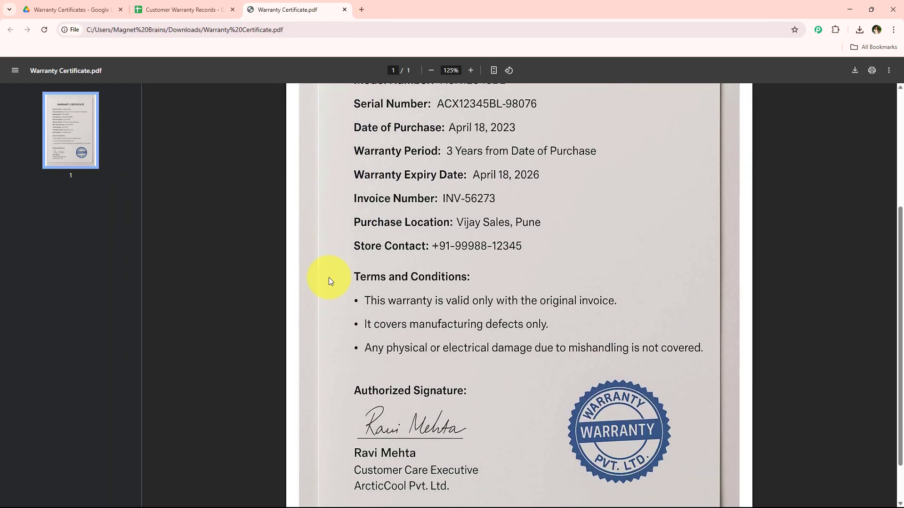
scroll(313, 285, up, 4)
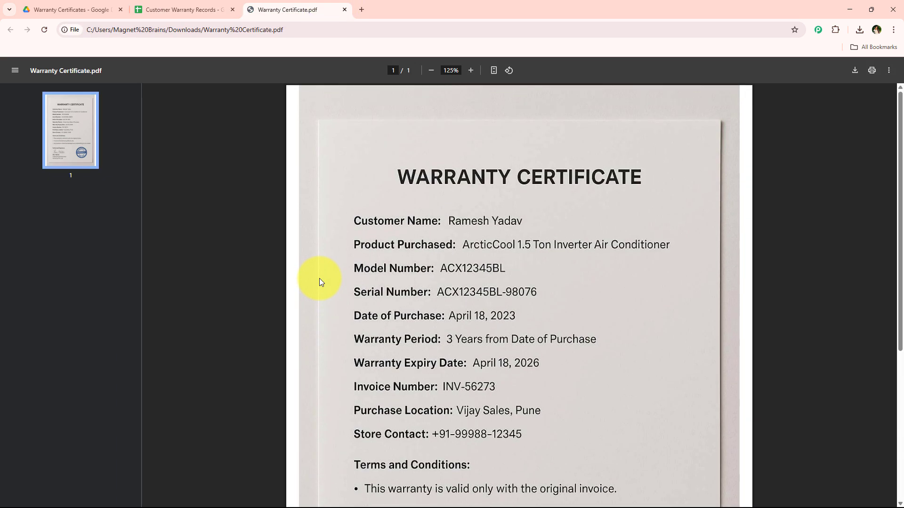
click(173, 8)
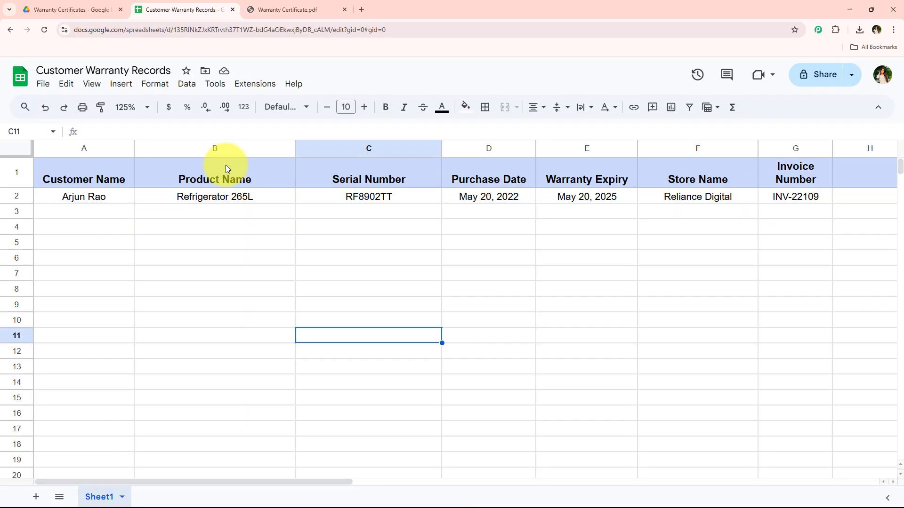
Step: Open the Pabbly Connect website in a new browser tab and sign in to the account
click(358, 8)
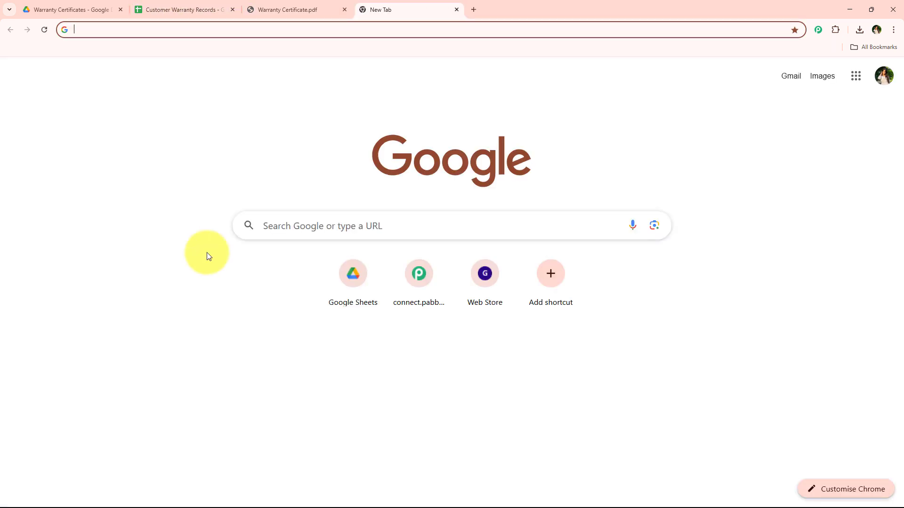
text(P)
key(Return)
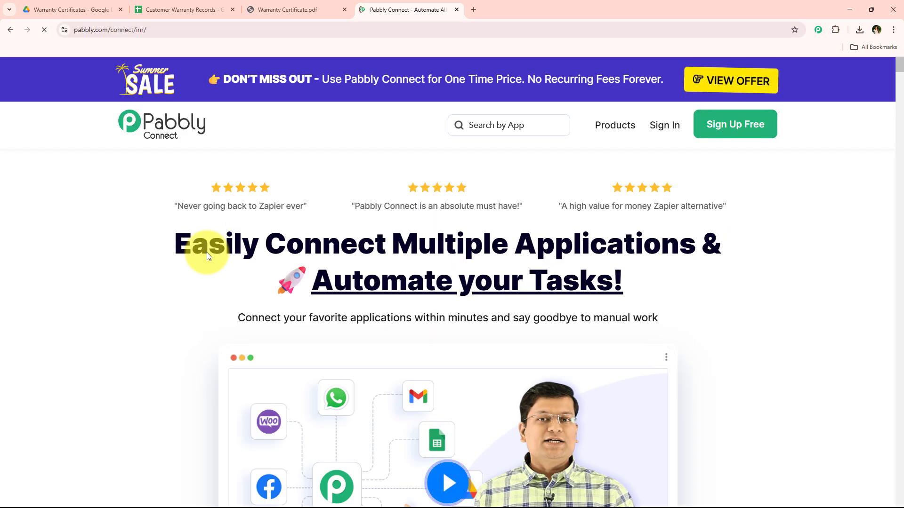
triple_click(120, 31)
click(116, 205)
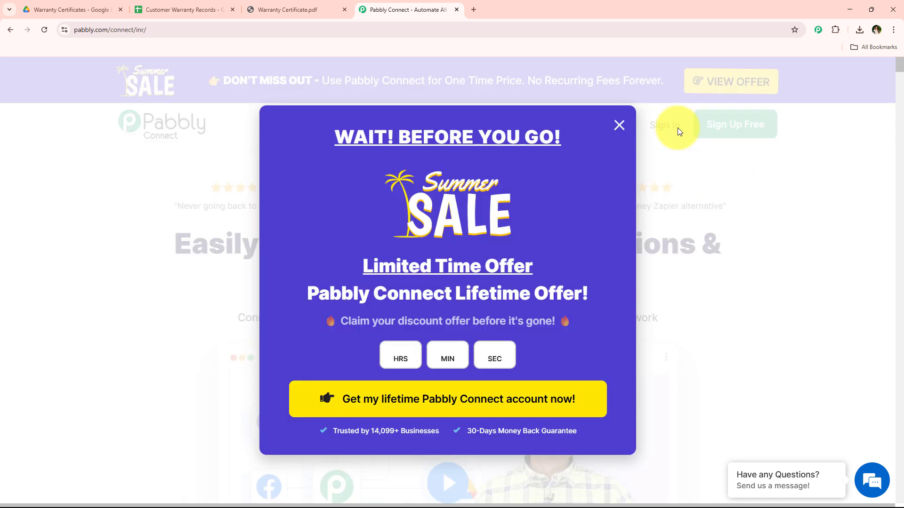
click(619, 124)
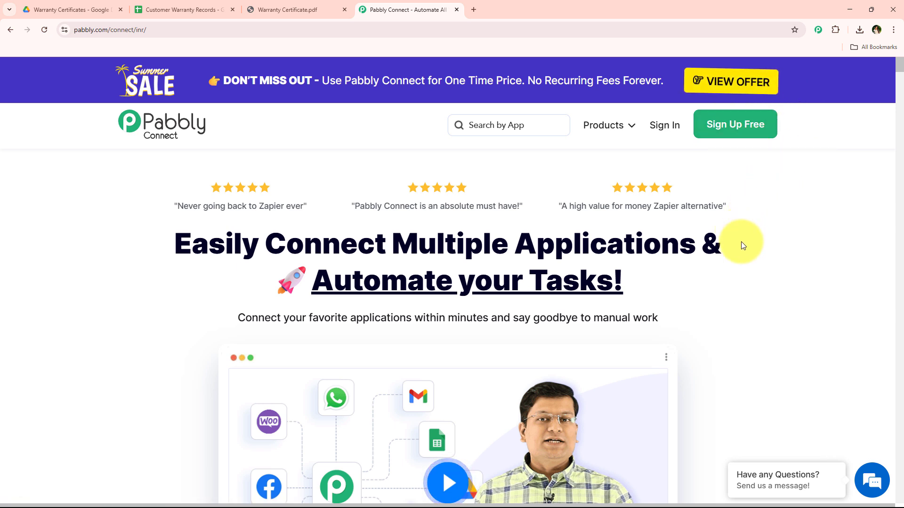
click(668, 125)
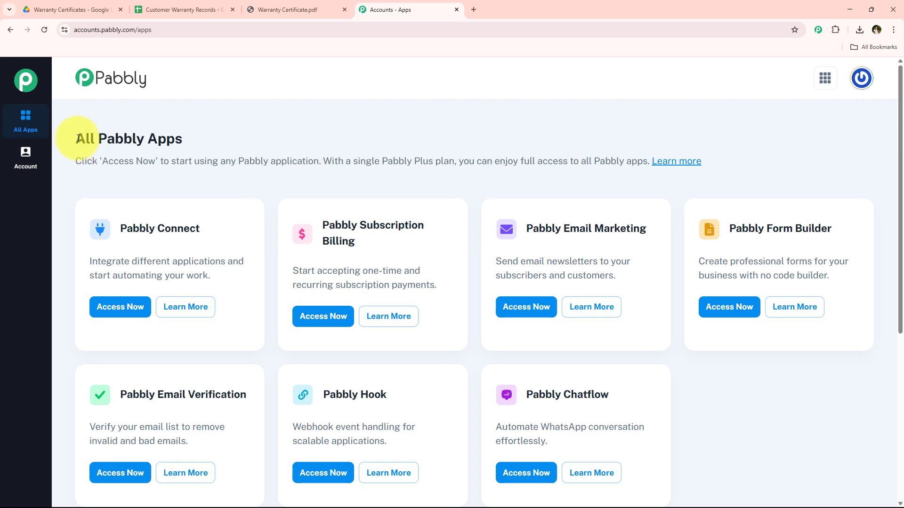
Step: Access Pabbly Connect from the overview of all Pabbly apps
drag(78, 138, 216, 136)
click(216, 138)
scroll(329, 179, down, 1)
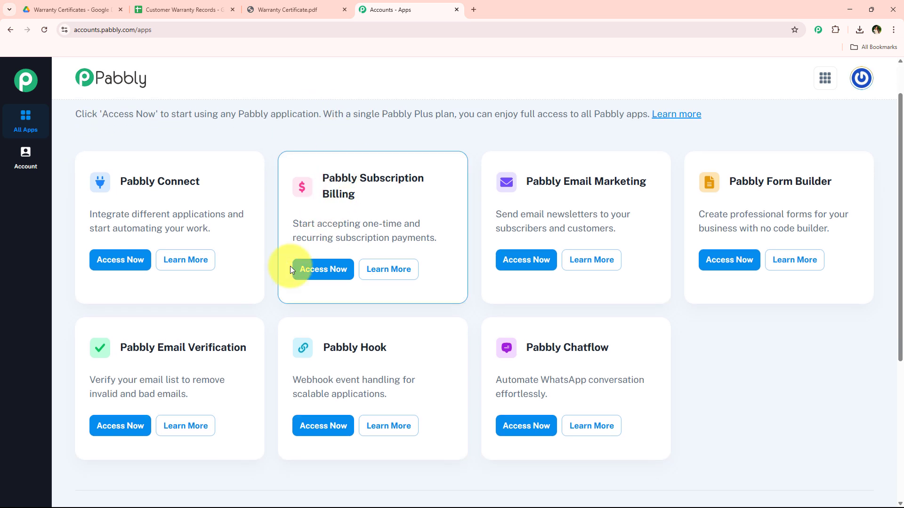
scroll(275, 341, up, 1)
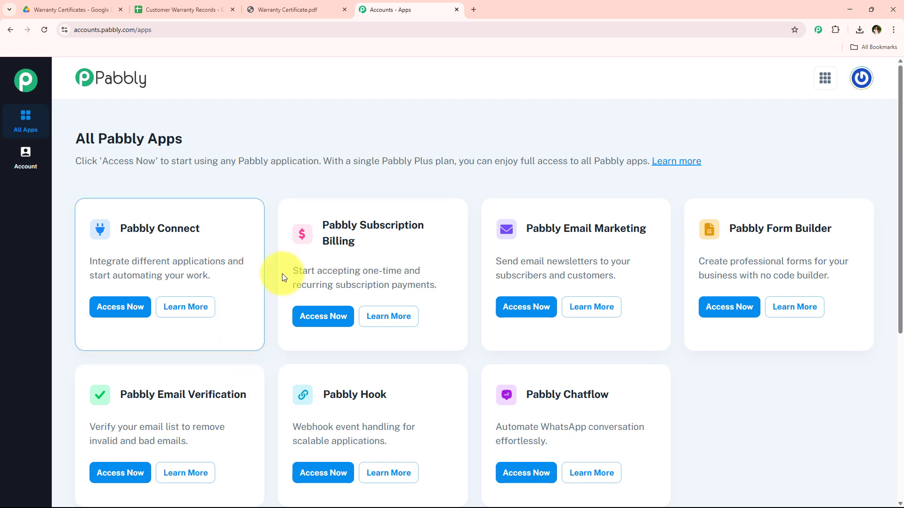
drag(95, 229, 214, 223)
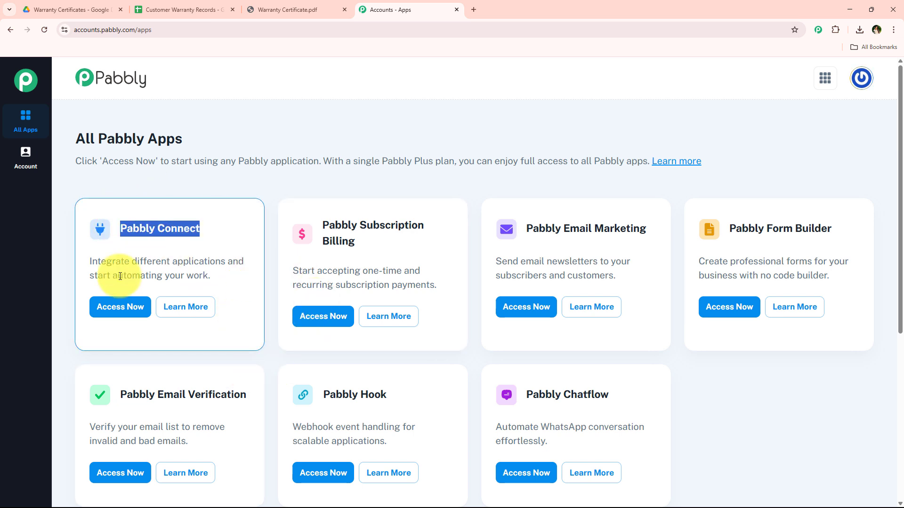
drag(130, 262, 231, 263)
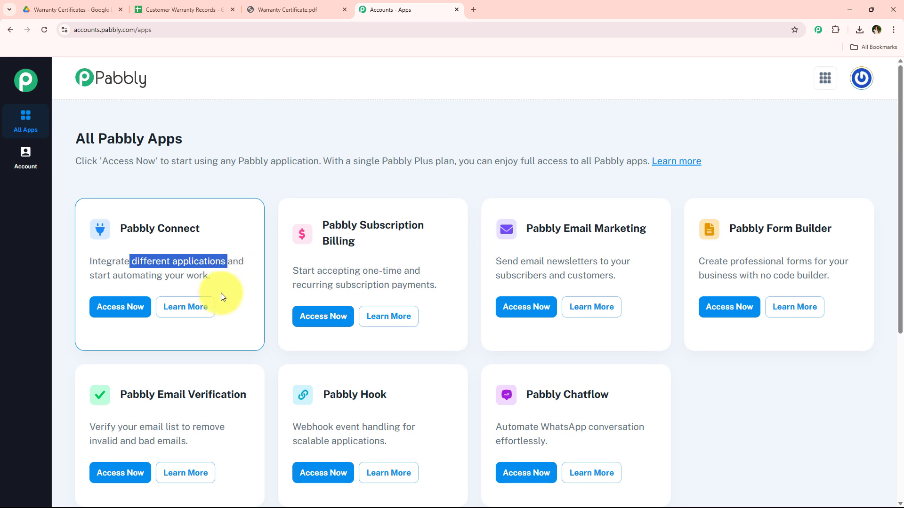
click(126, 312)
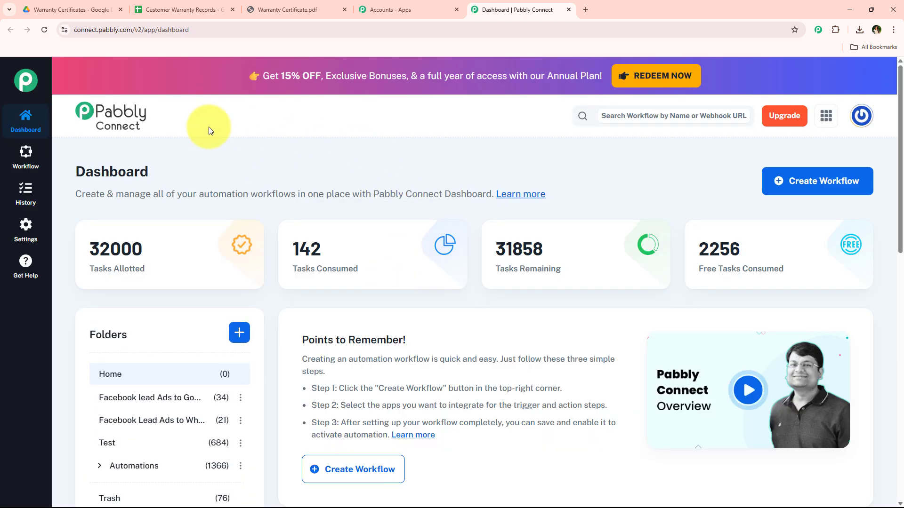
drag(76, 171, 180, 174)
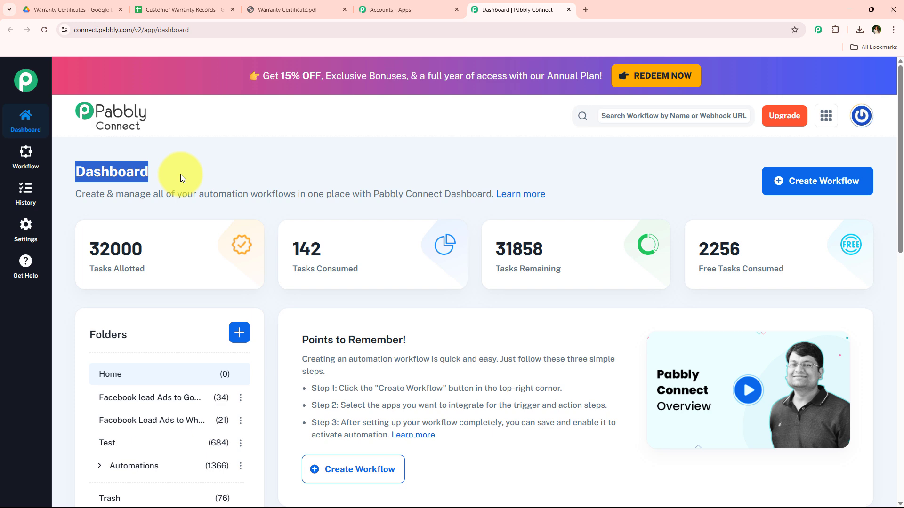
click(208, 169)
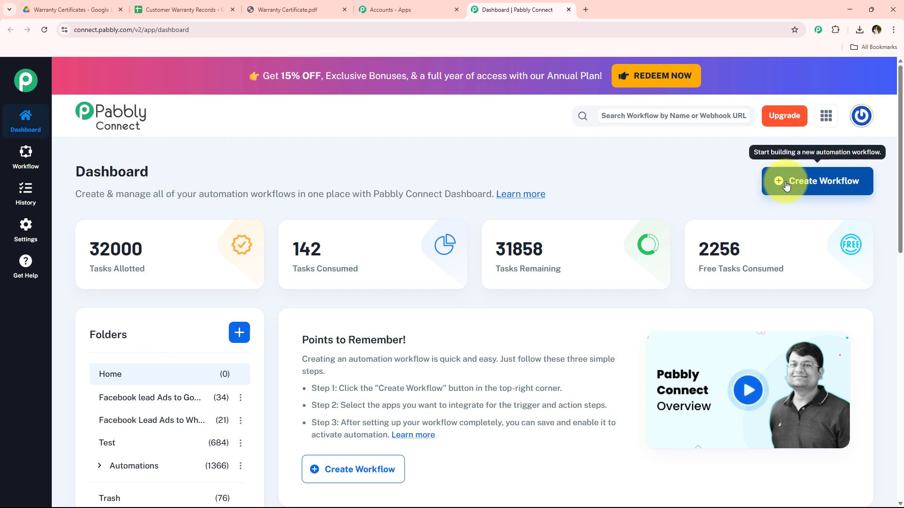
click(824, 180)
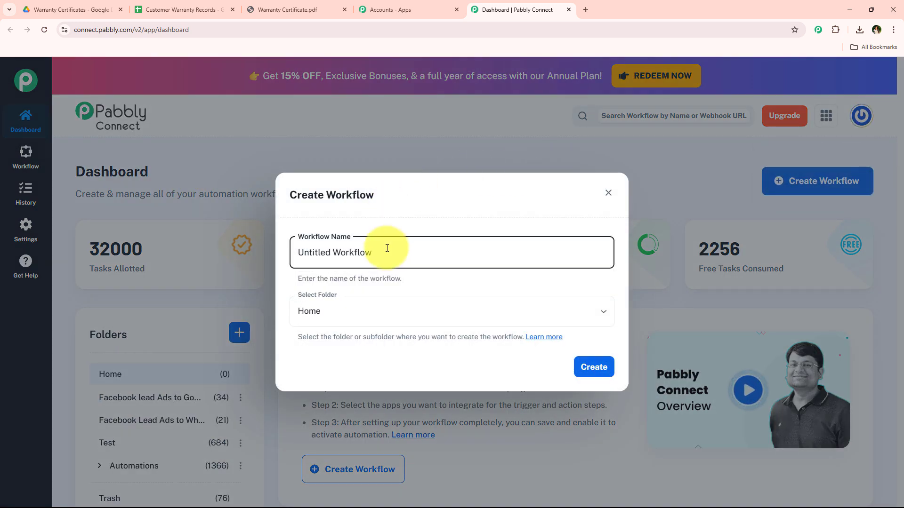
drag(387, 250, 297, 252)
click(337, 313)
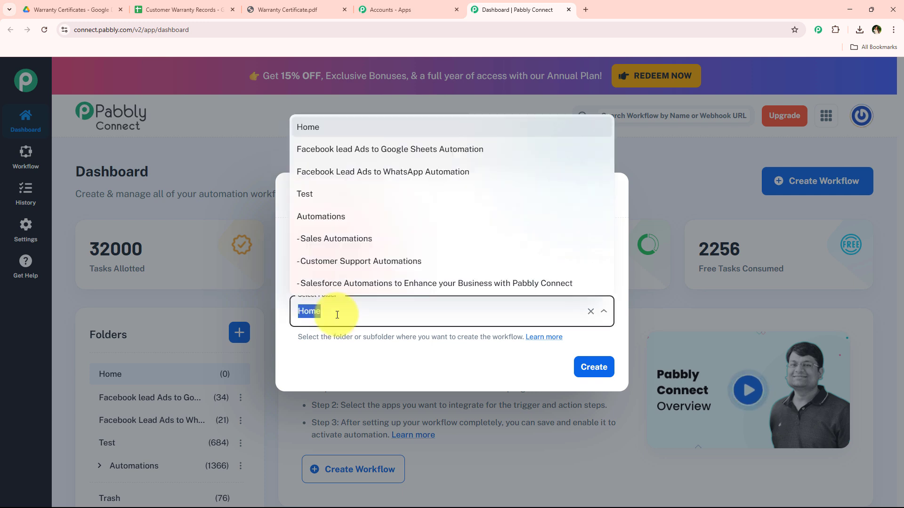
click(337, 382)
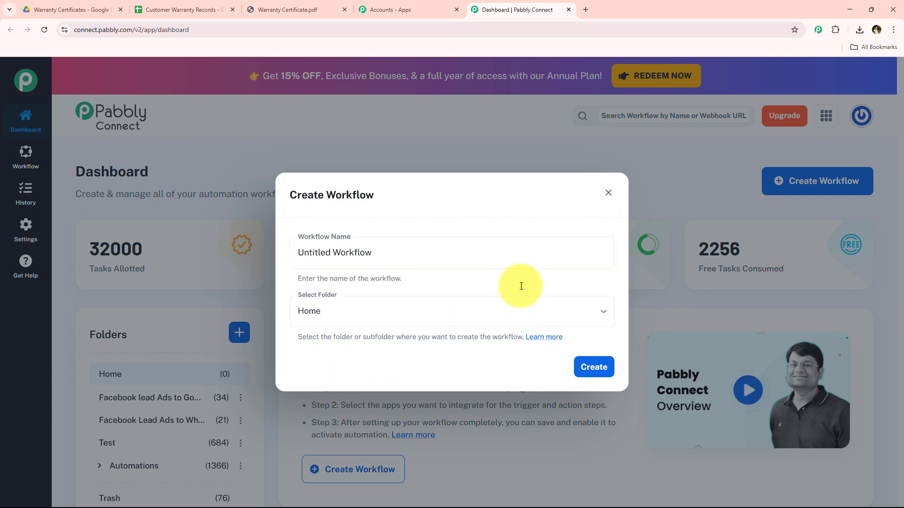
click(608, 197)
scroll(245, 263, down, 4)
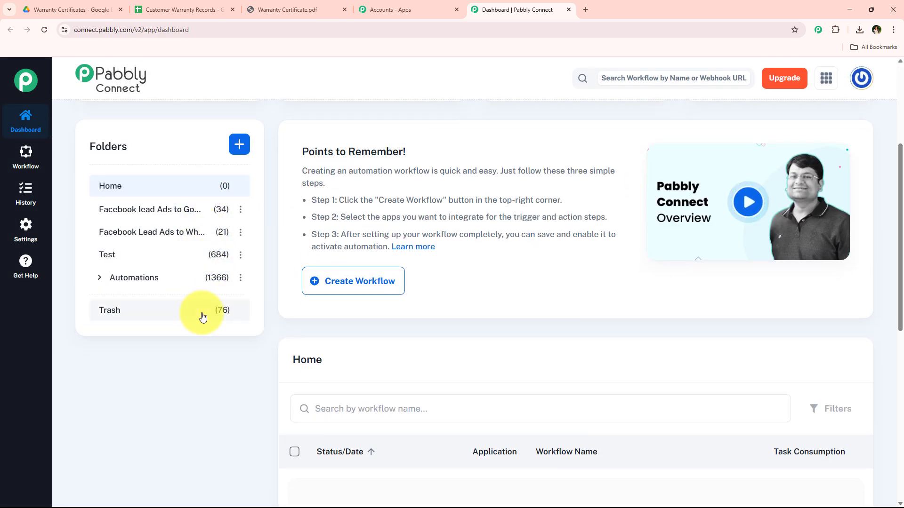
scroll(197, 358, up, 5)
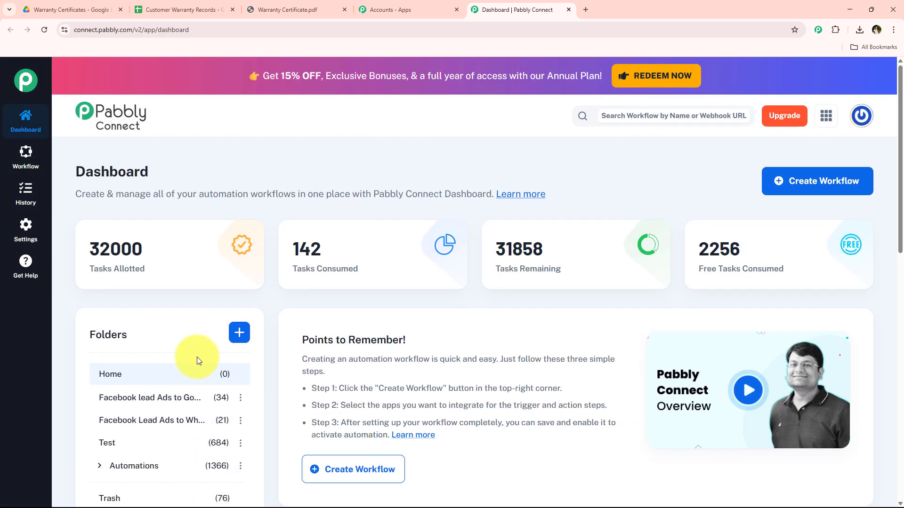
scroll(202, 337, down, 2)
click(240, 239)
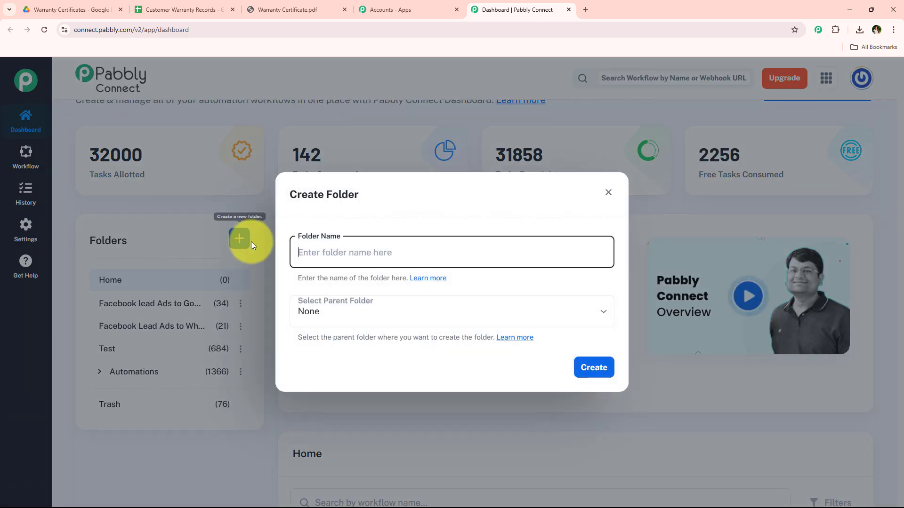
click(607, 192)
Step: Create a workflow named "AI Agent to Transform Warranty Documents into Customer Support Records" in the Automations folder
scroll(480, 242, up, 2)
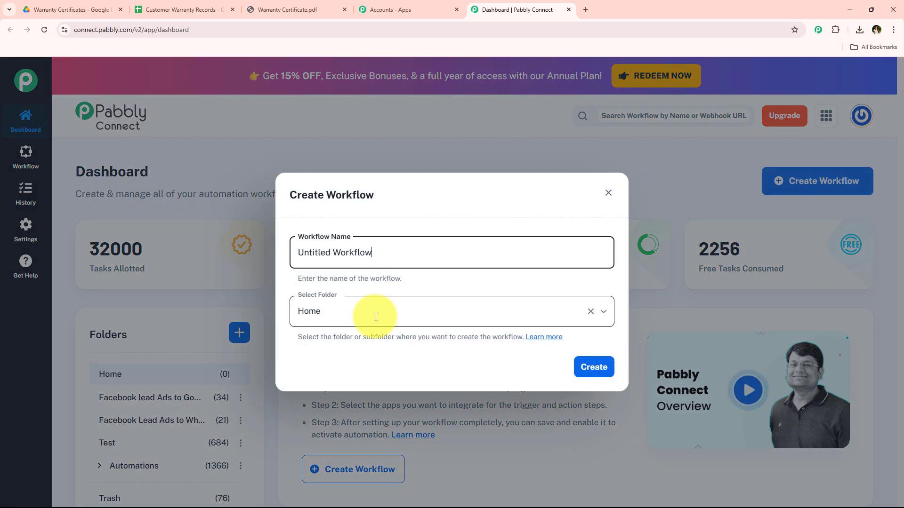
click(374, 312)
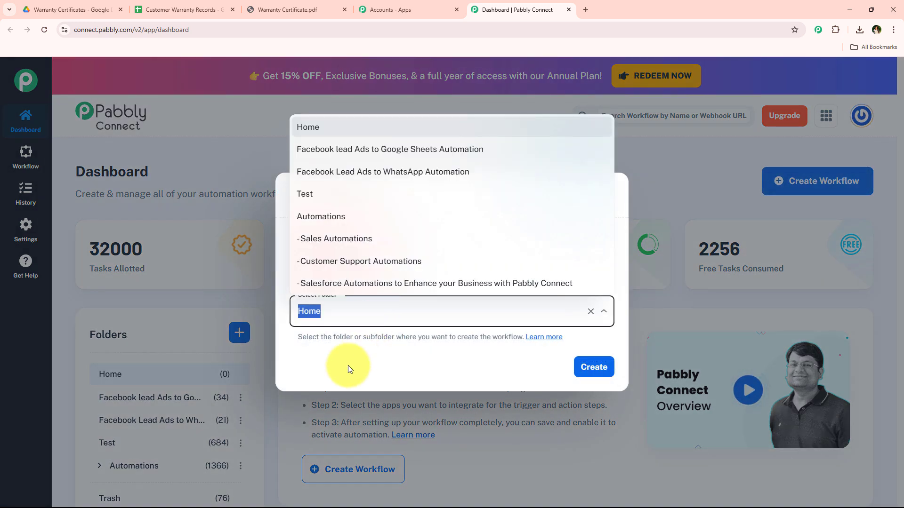
click(369, 219)
click(411, 256)
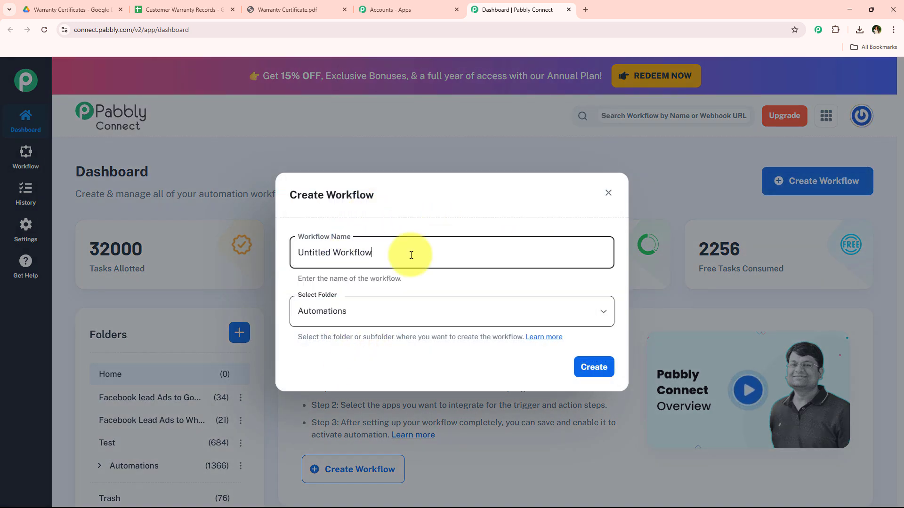
drag(411, 256, 291, 257)
key(BackSpace)
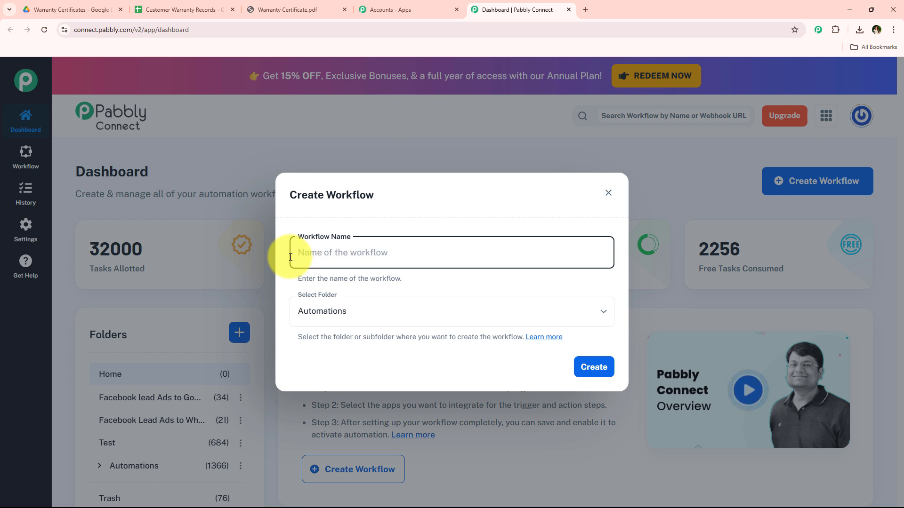
text(AI Agent to Transform Warranty Documents into Customer Support Records)
drag(296, 258, 612, 252)
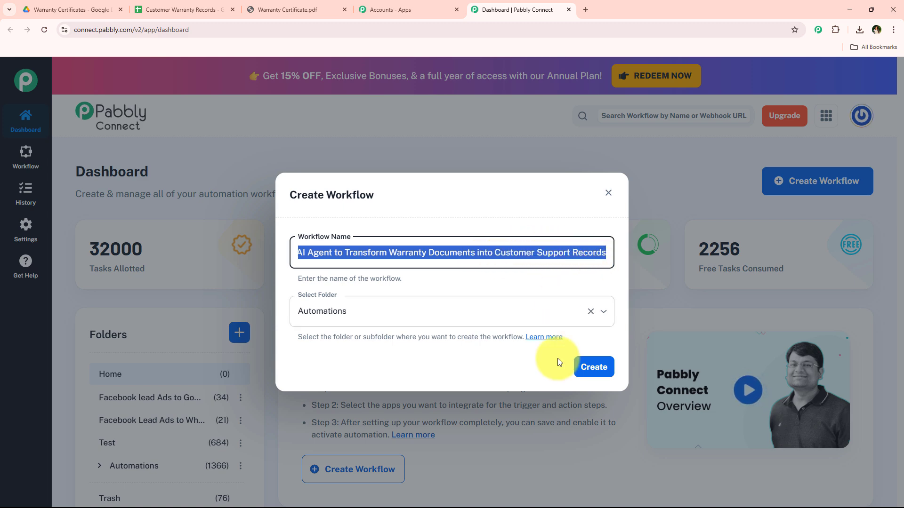
click(586, 377)
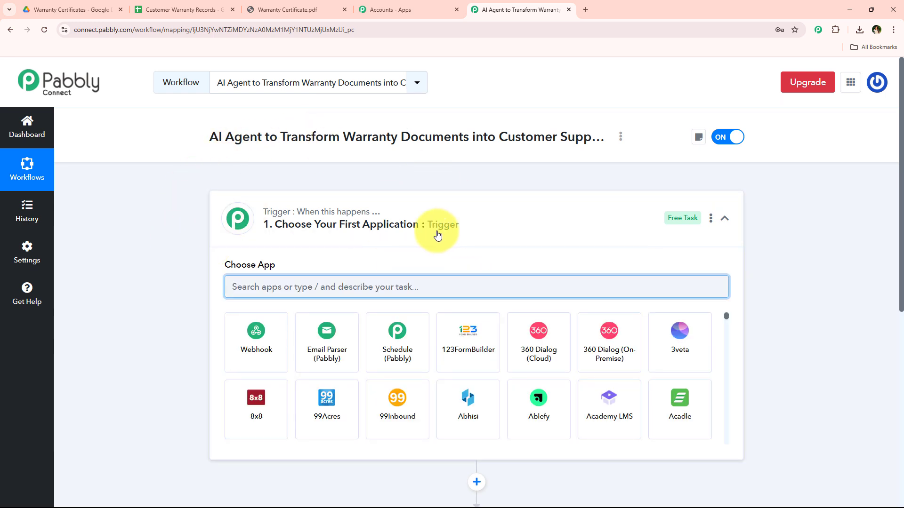
Step: Search the trigger applications for "Drive" and choose Google Drive as the workflow's trigger app
click(476, 231)
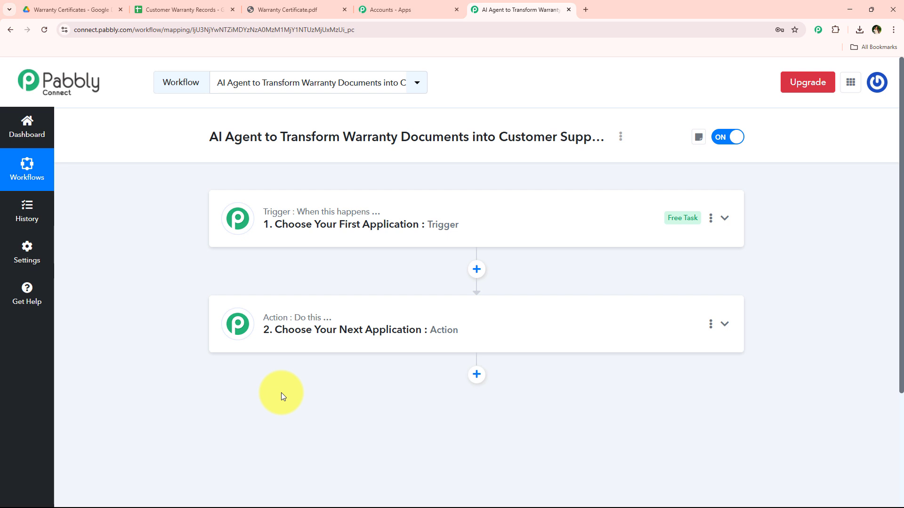
click(443, 222)
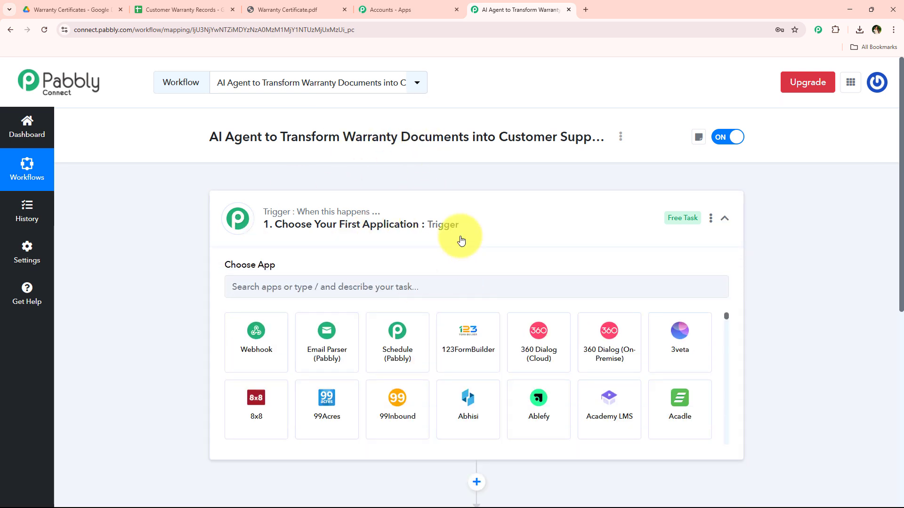
click(361, 287)
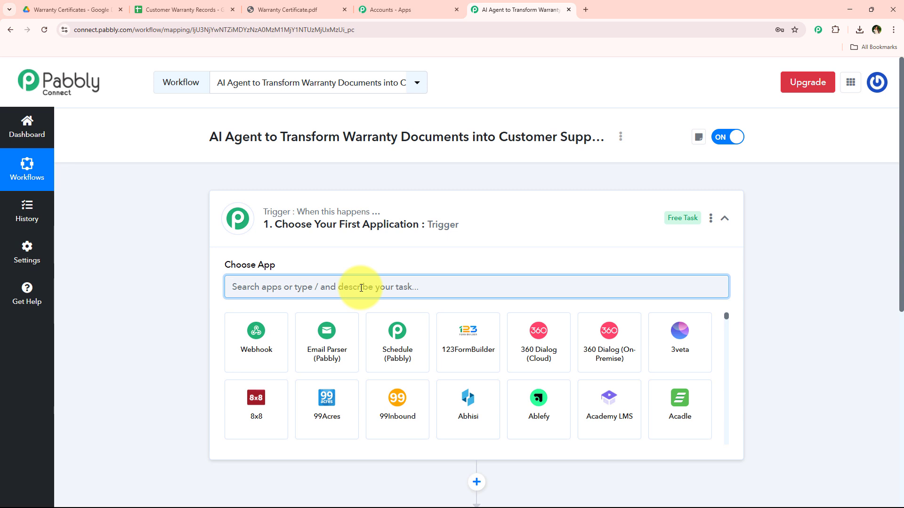
text(Drive)
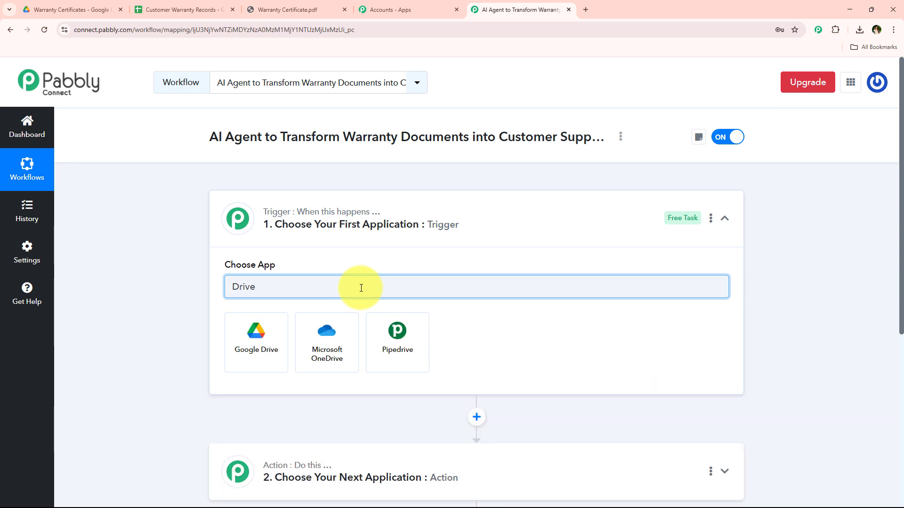
click(254, 349)
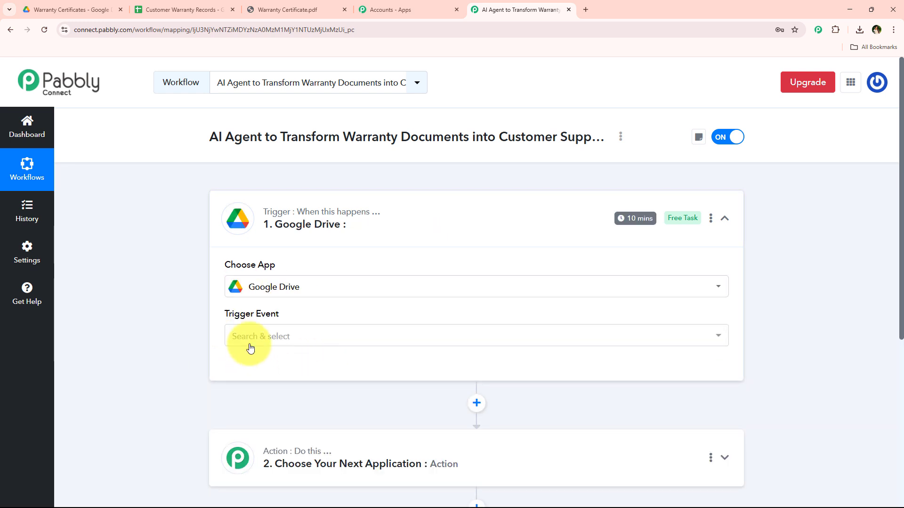
Step: Set the trigger event to New File in Specific Folder and open the Google Drive account connection settings
click(250, 341)
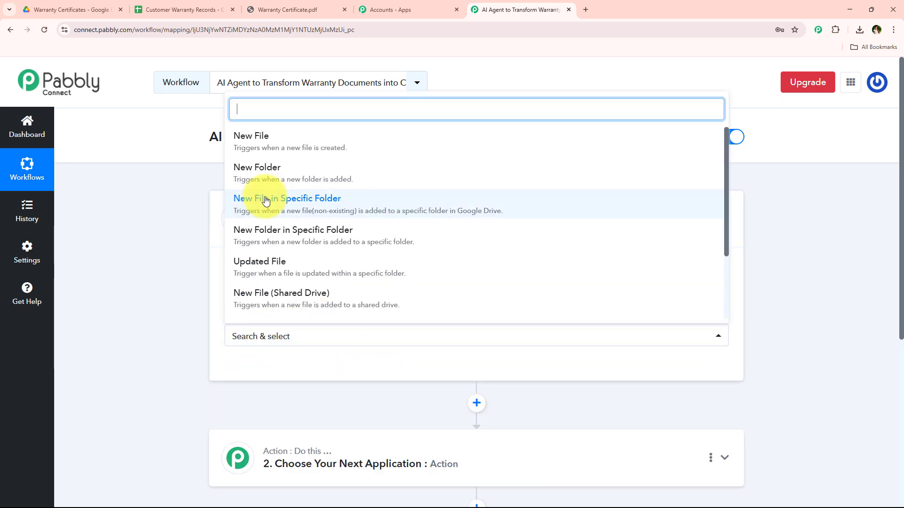
click(507, 205)
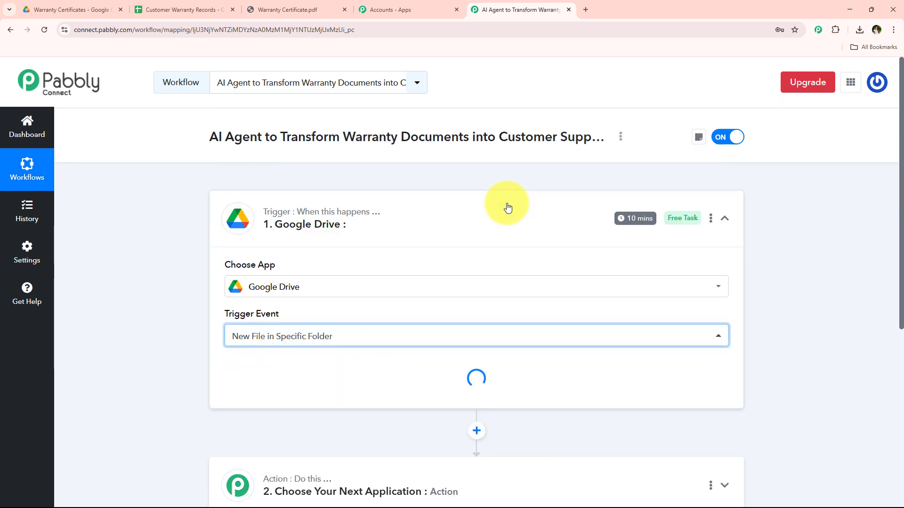
click(264, 369)
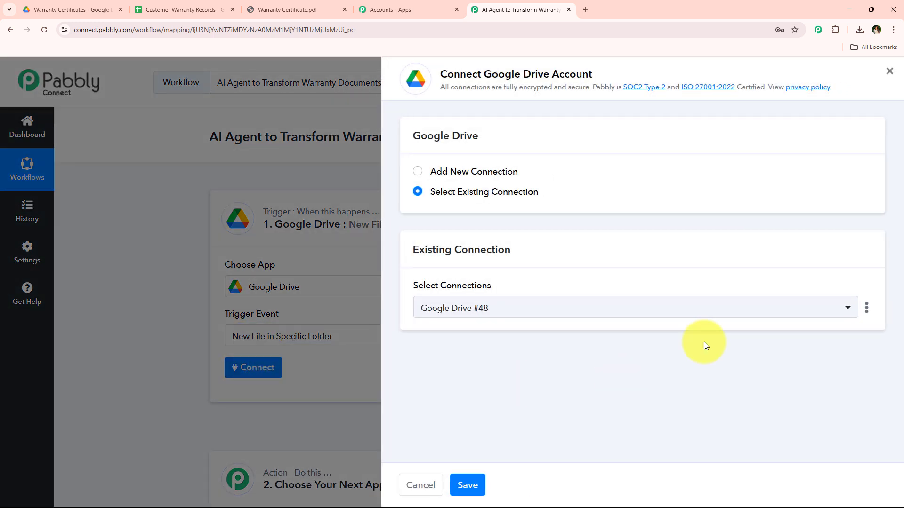
drag(423, 171, 586, 171)
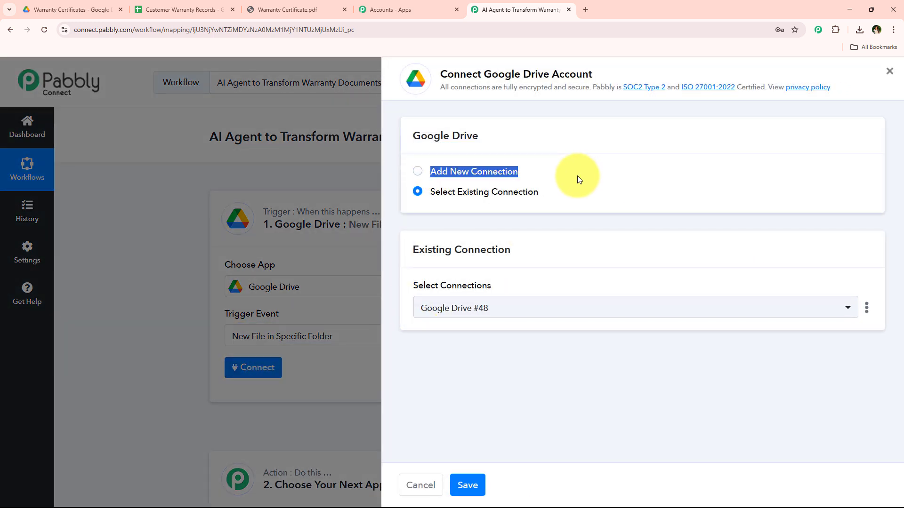
drag(422, 192, 540, 195)
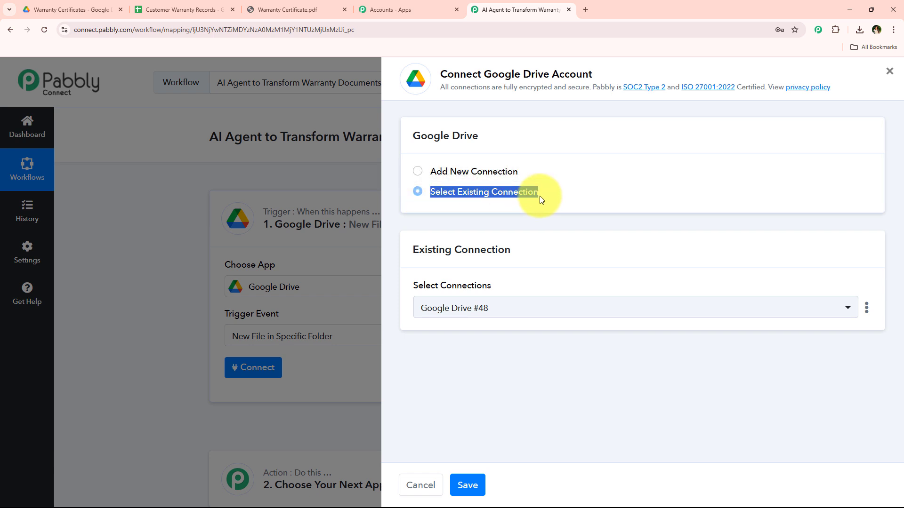
click(547, 226)
drag(480, 75, 601, 78)
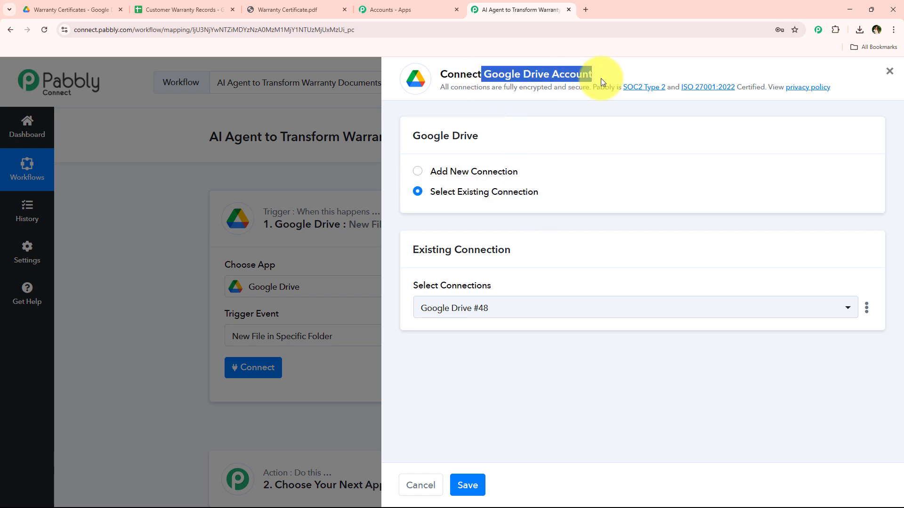
click(554, 227)
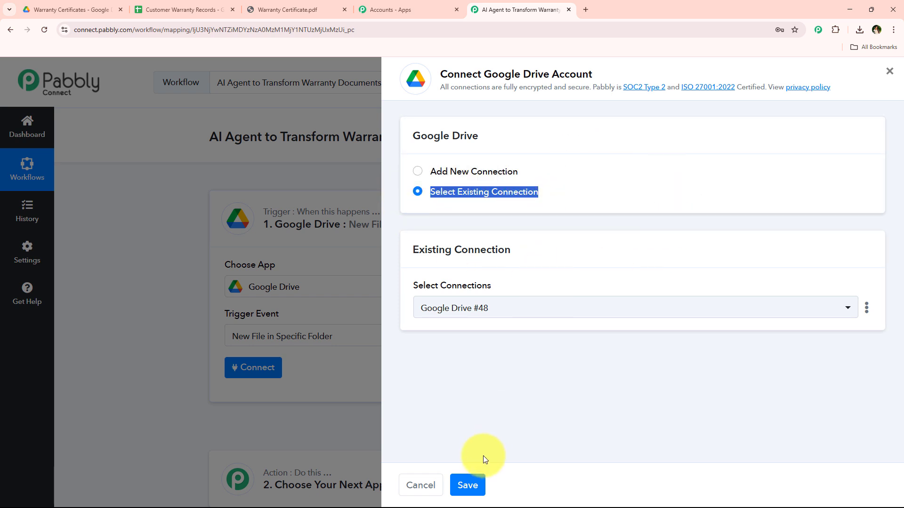
click(497, 401)
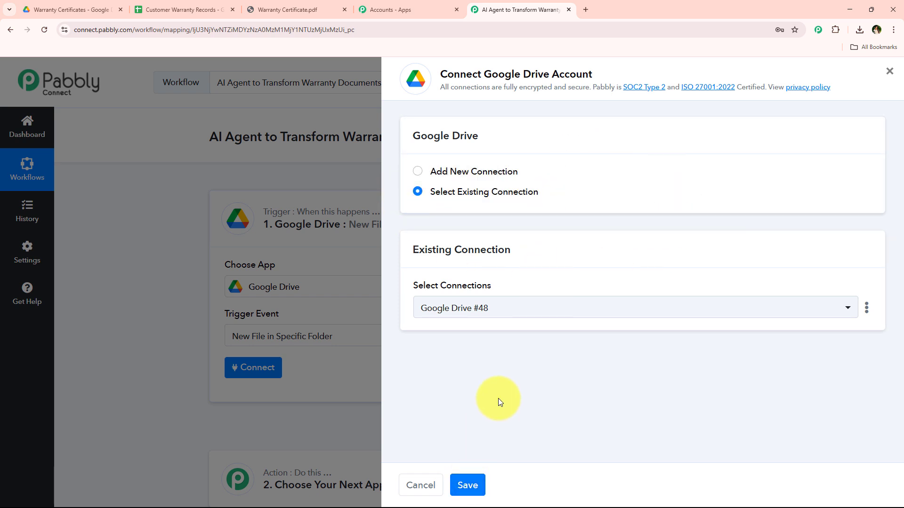
Step: Add a new Google Drive connection, signing in with the work Google account and allowing the requested access
click(503, 173)
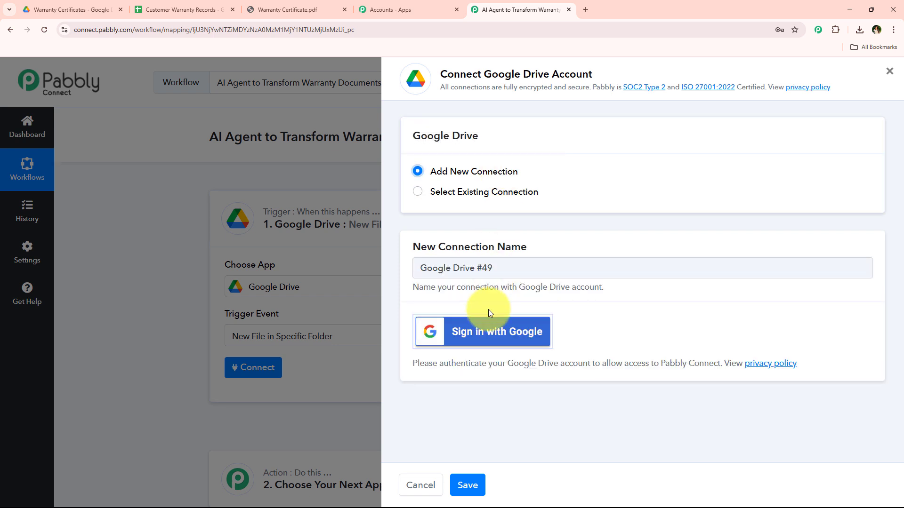
click(486, 333)
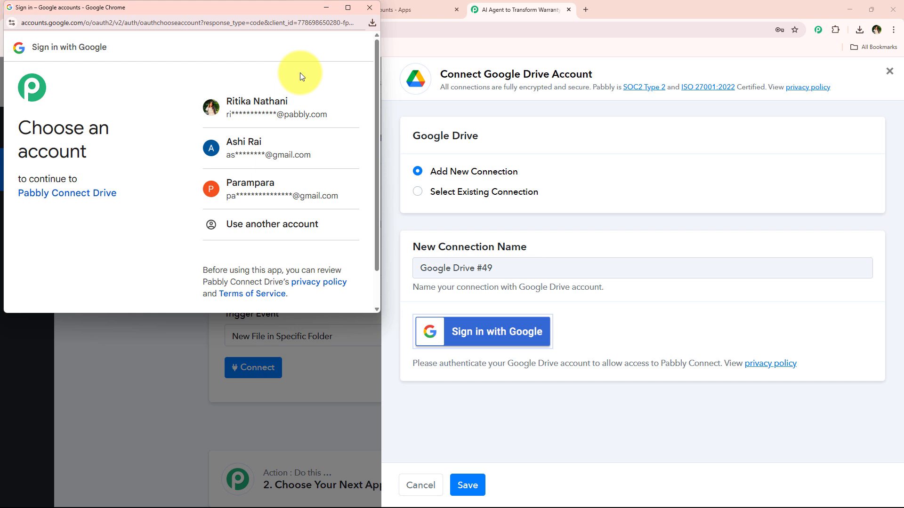
click(305, 101)
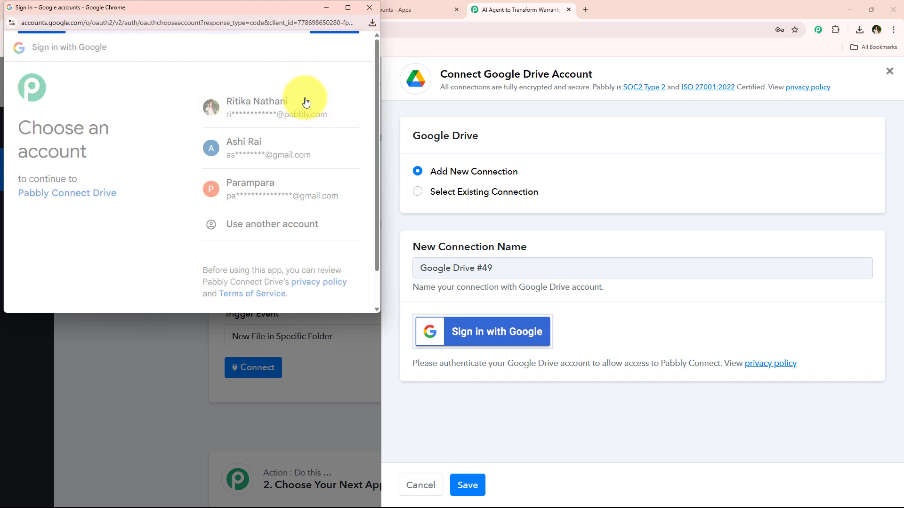
drag(226, 136, 289, 168)
drag(210, 186, 288, 207)
scroll(303, 237, down, 2)
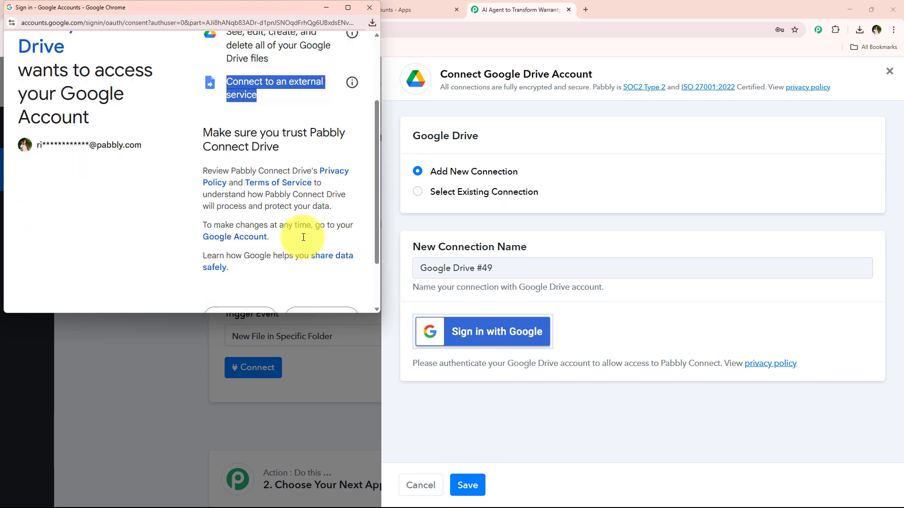
scroll(303, 238, down, 2)
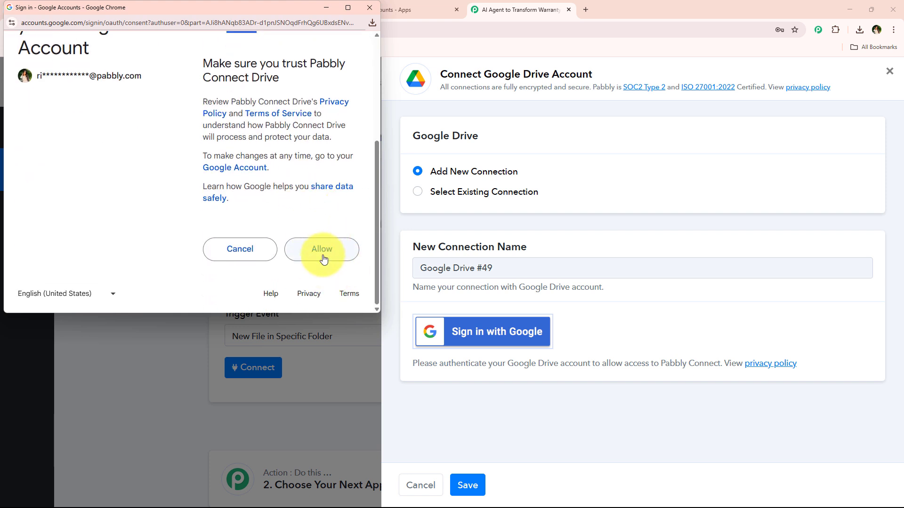
click(322, 249)
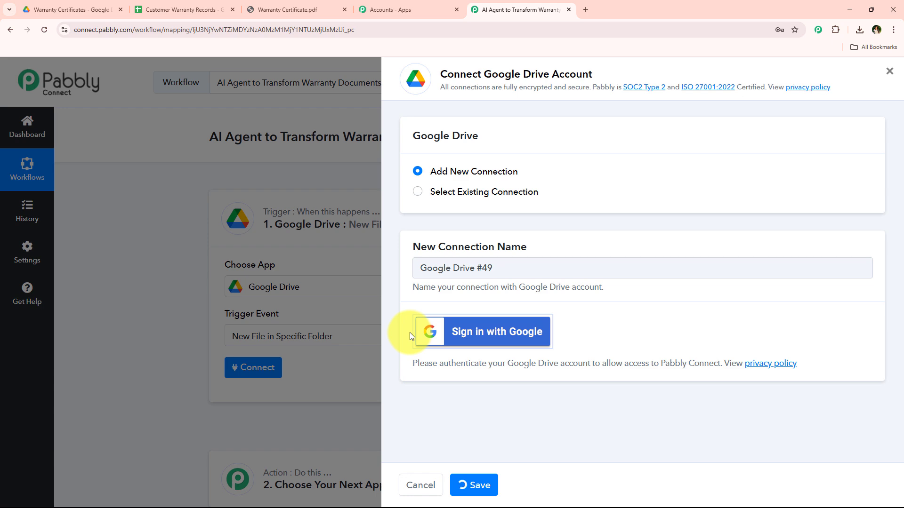
Step: Check the folder name in Google Drive and choose Warranty Certificates as the folder the trigger watches
scroll(178, 241, down, 3)
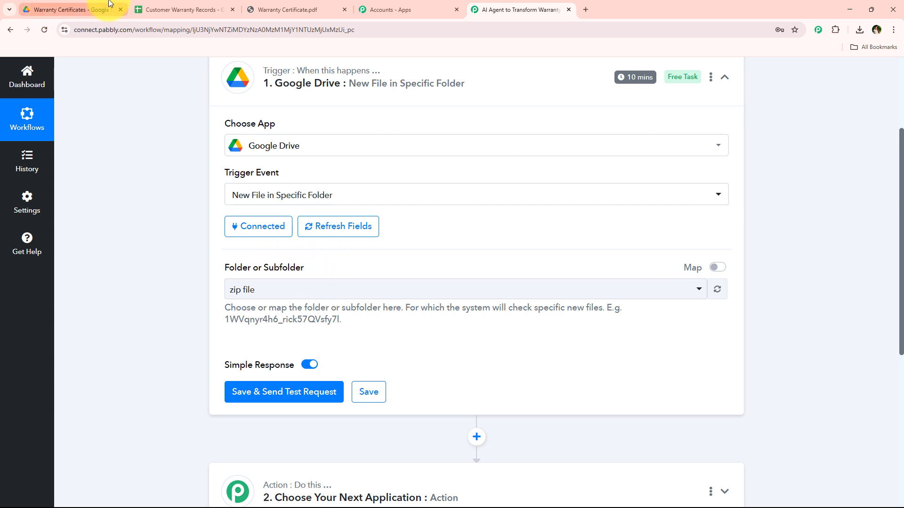
click(87, 10)
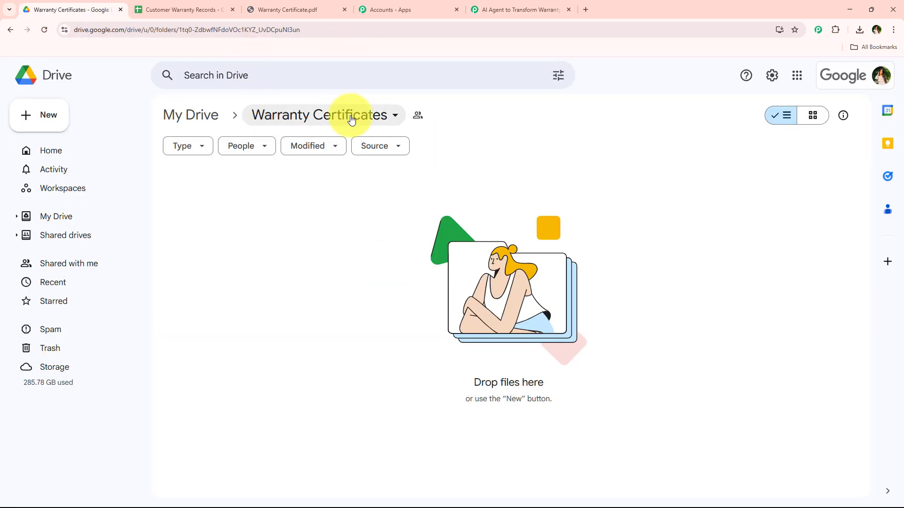
click(518, 10)
click(300, 288)
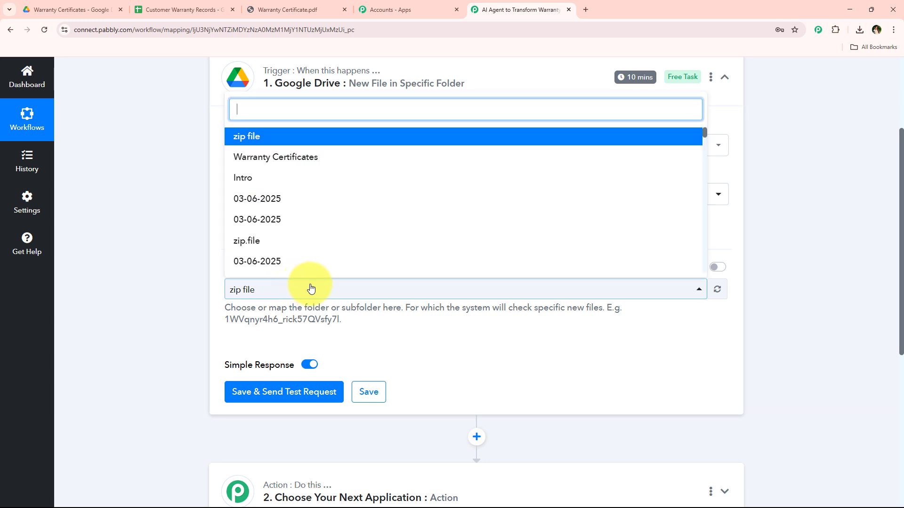
click(296, 155)
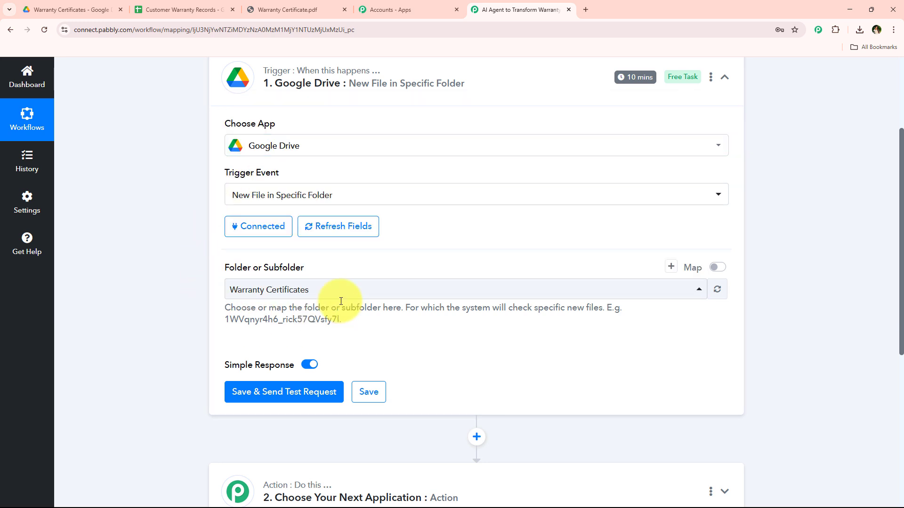
drag(223, 265, 309, 268)
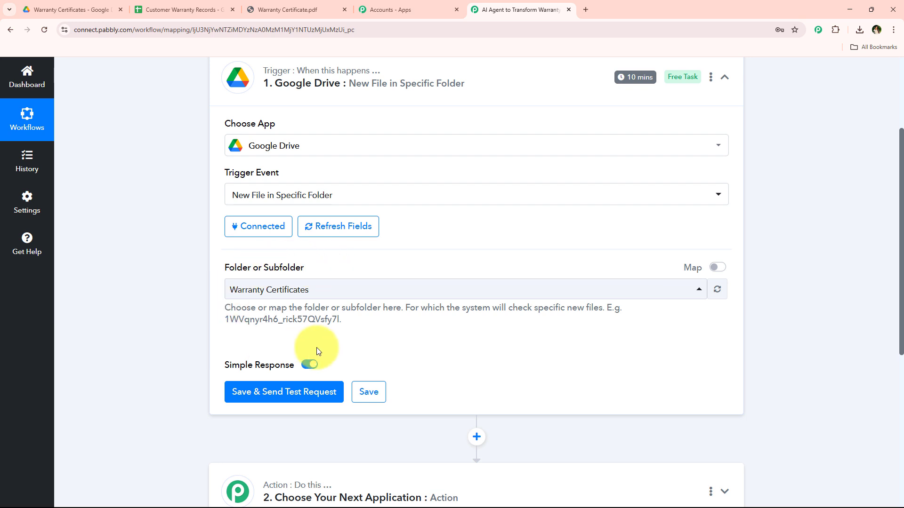
Step: Check the general access settings of the Warranty Certificates folder in Google Drive and return to the Pabbly Connect workflow
click(76, 9)
click(290, 115)
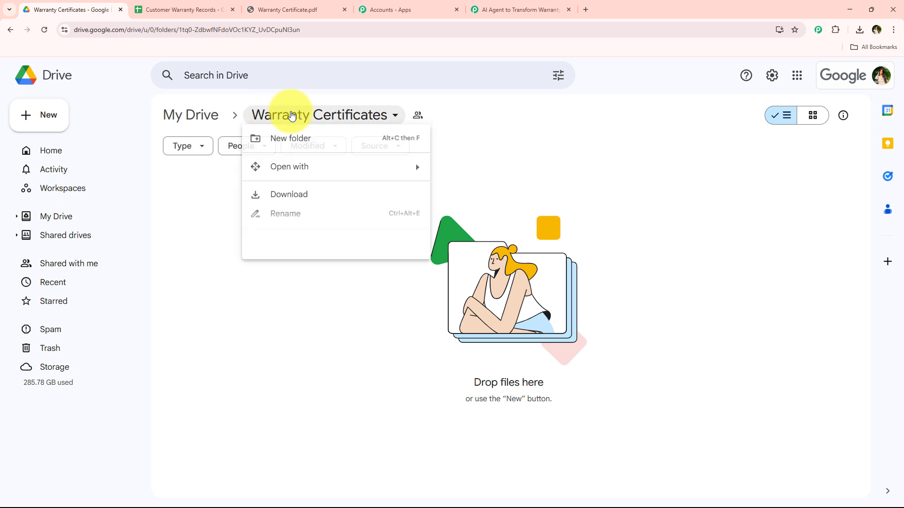
mouse_move(330, 242)
click(442, 243)
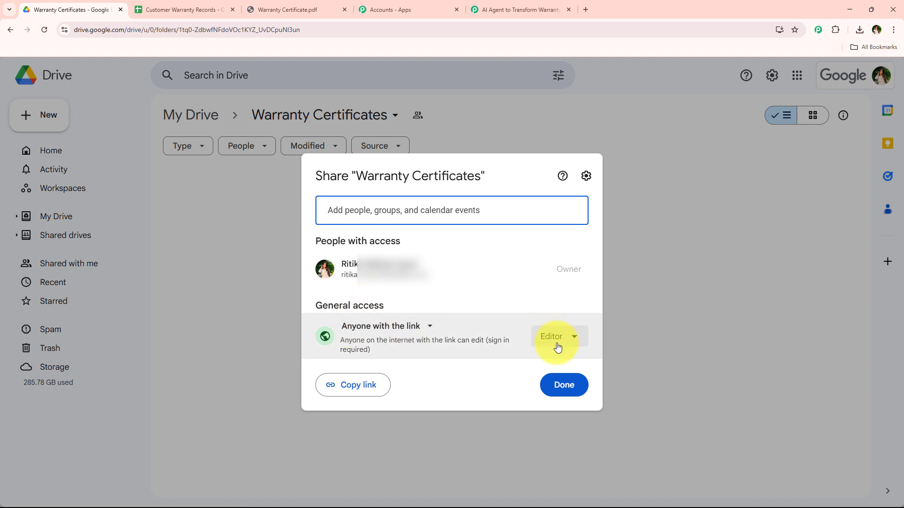
click(577, 383)
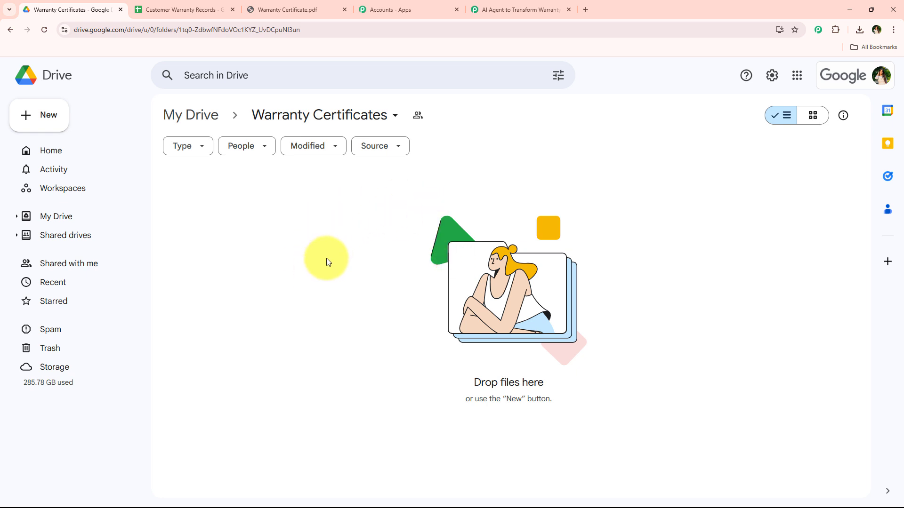
click(518, 9)
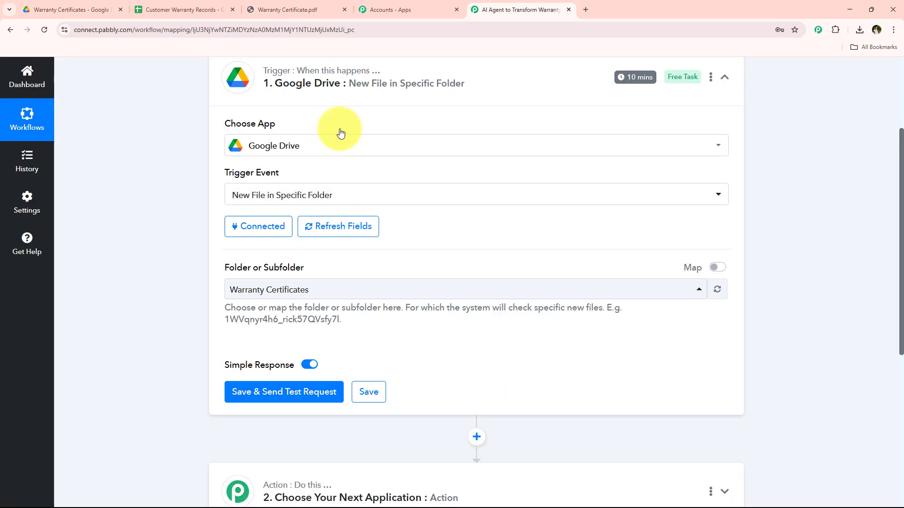
Step: Review the Google Drive trigger's setup, including its selected folder and how often it checks for new data
scroll(270, 296, down, 1)
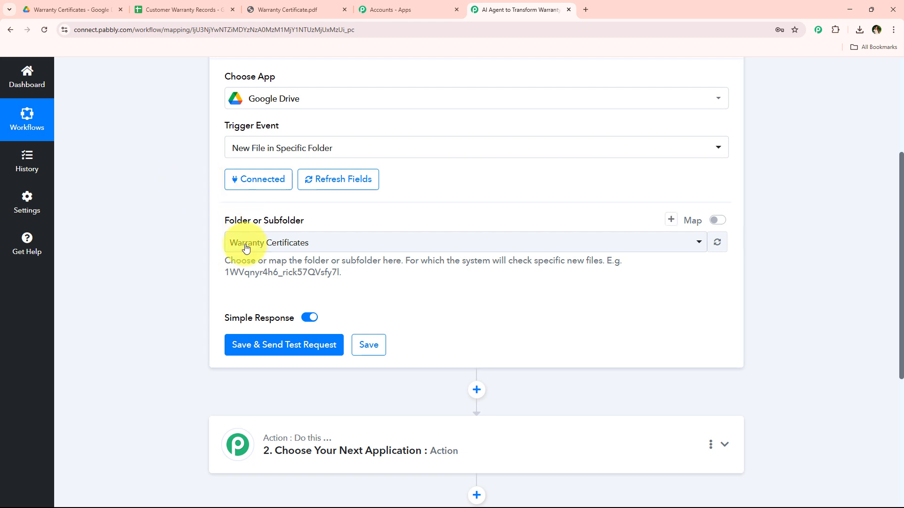
click(282, 249)
click(236, 316)
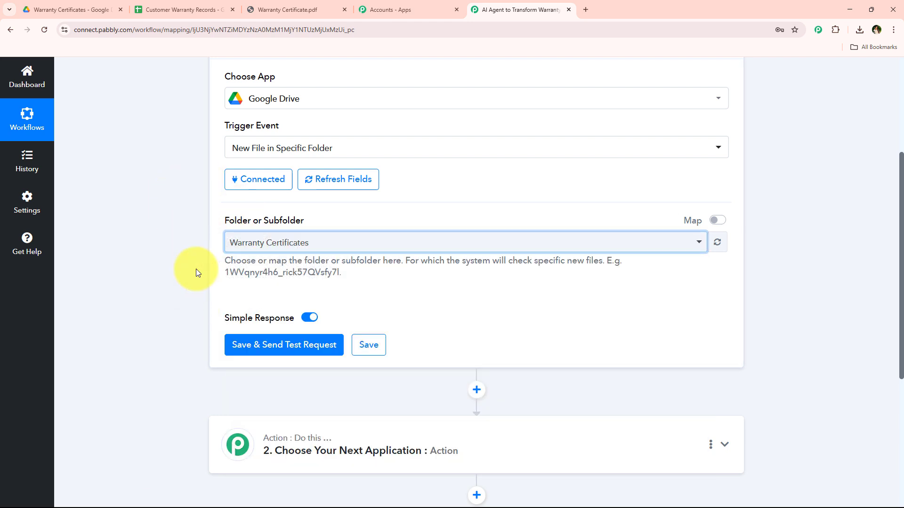
scroll(369, 254, down, 1)
scroll(368, 277, down, 1)
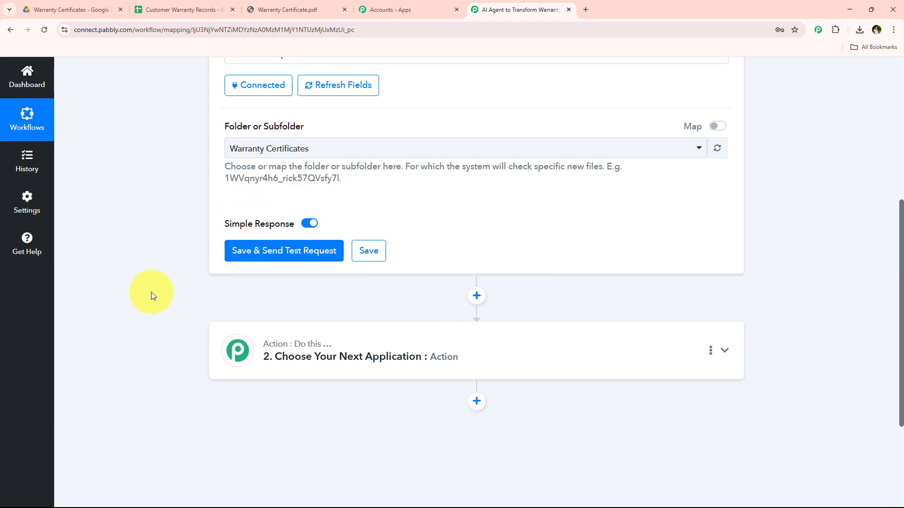
scroll(151, 295, up, 6)
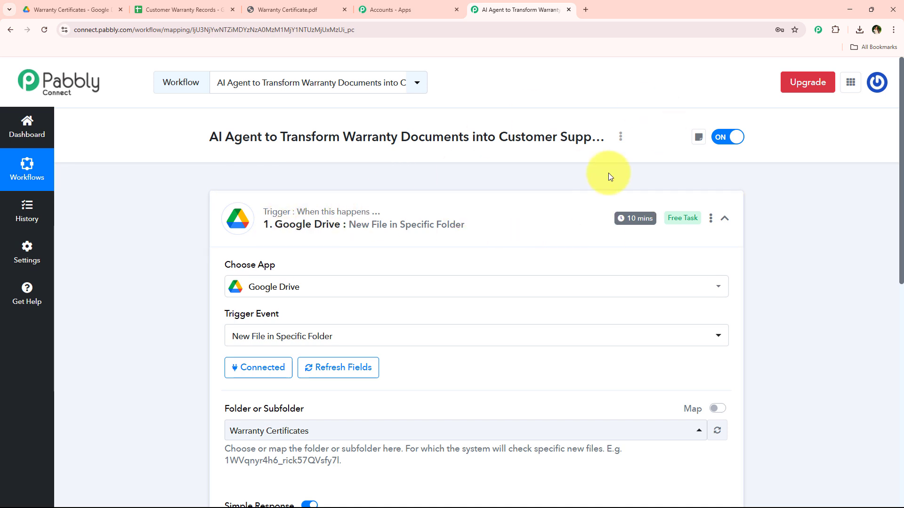
mouse_move(637, 226)
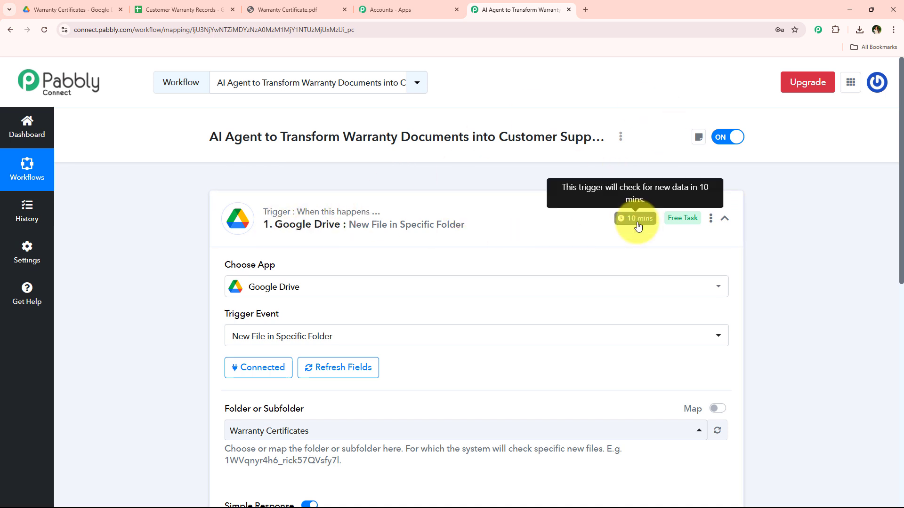
scroll(638, 225, down, 5)
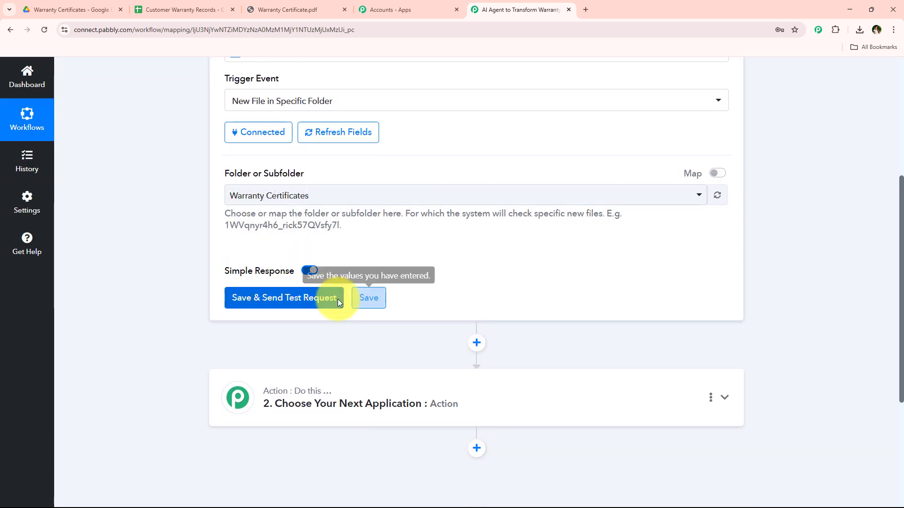
scroll(314, 302, up, 5)
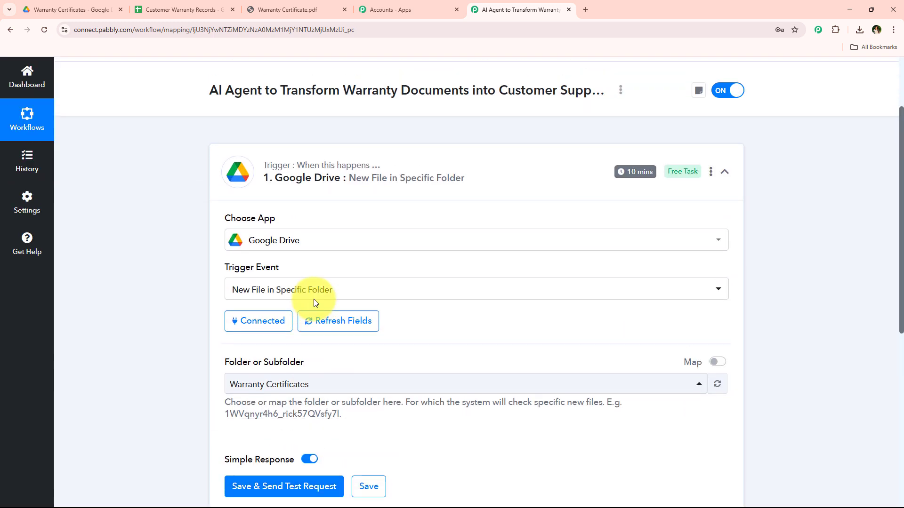
scroll(457, 250, down, 4)
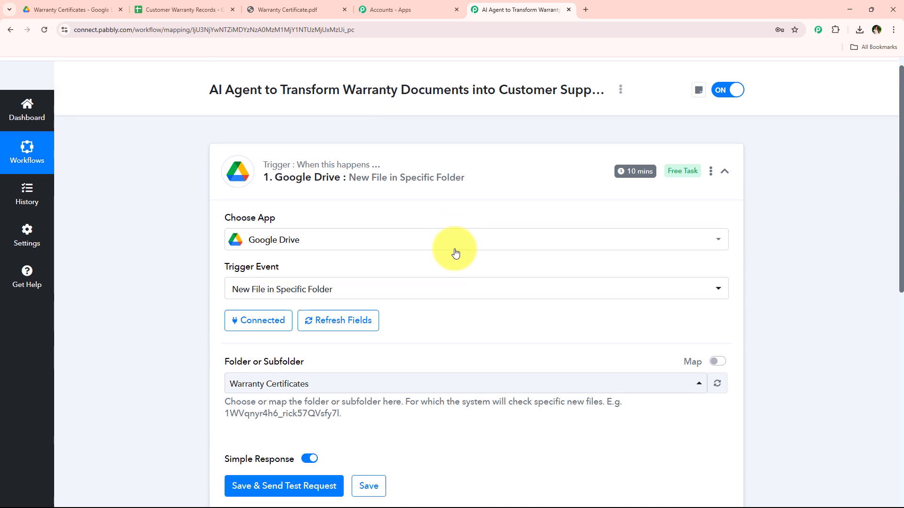
scroll(329, 251, up, 1)
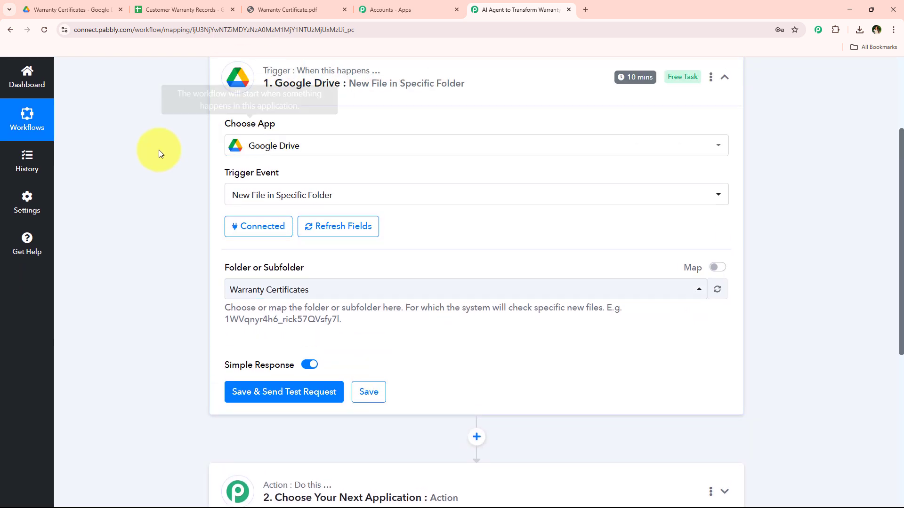
scroll(154, 172, down, 3)
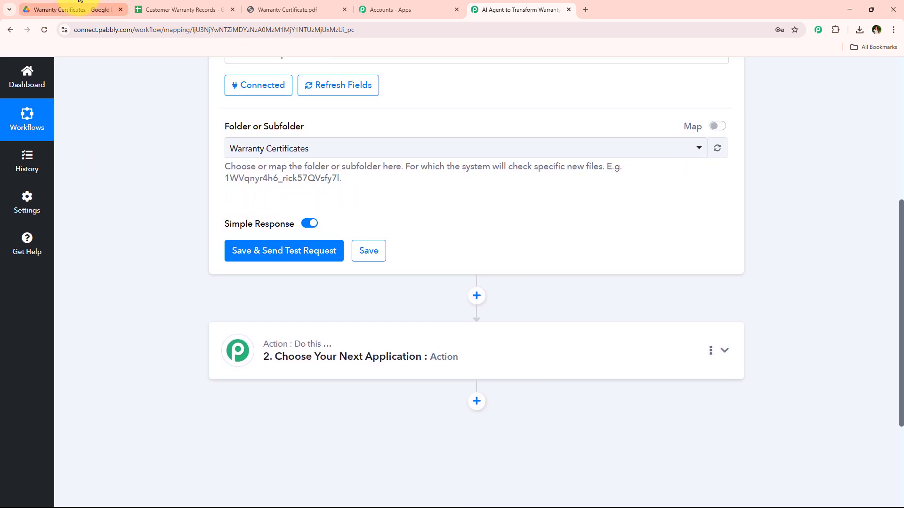
click(76, 9)
click(511, 5)
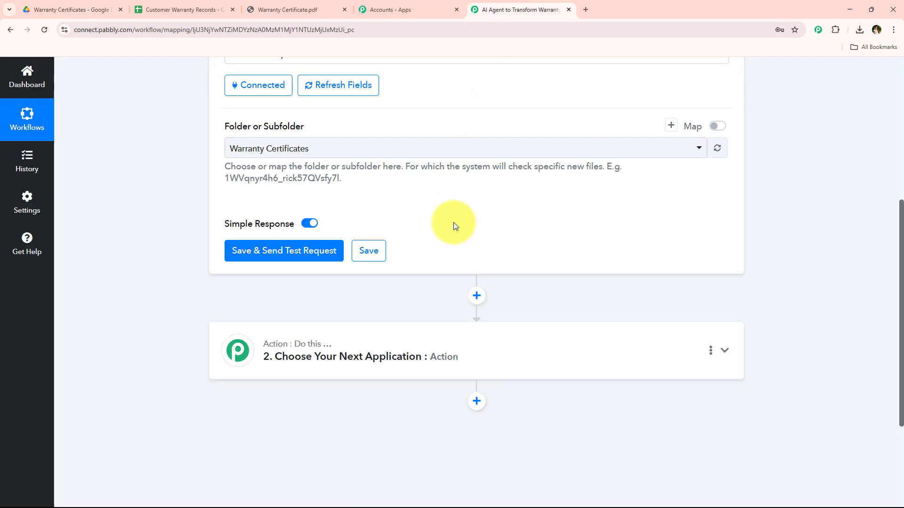
scroll(455, 222, down, 1)
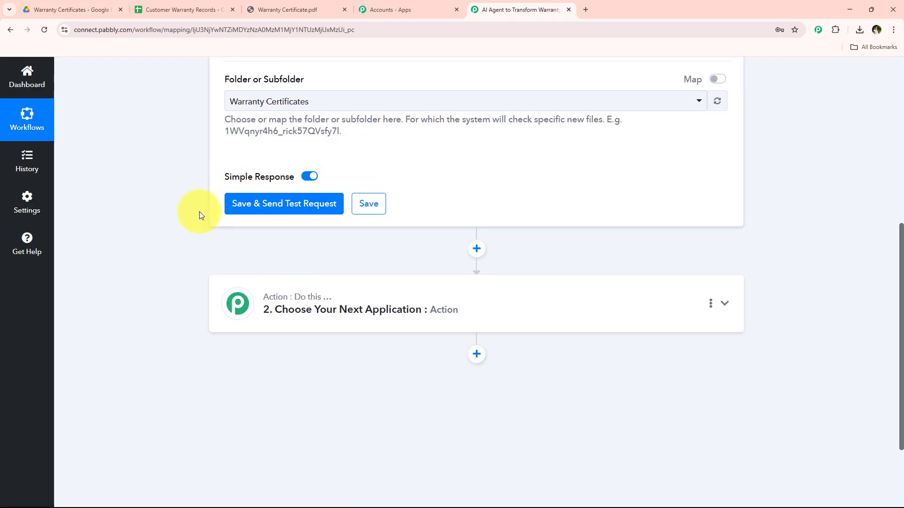
Step: Upload the Warranty Certificate PDF from the Downloads folder into the Warranty Certificates folder in Google Drive
click(33, 8)
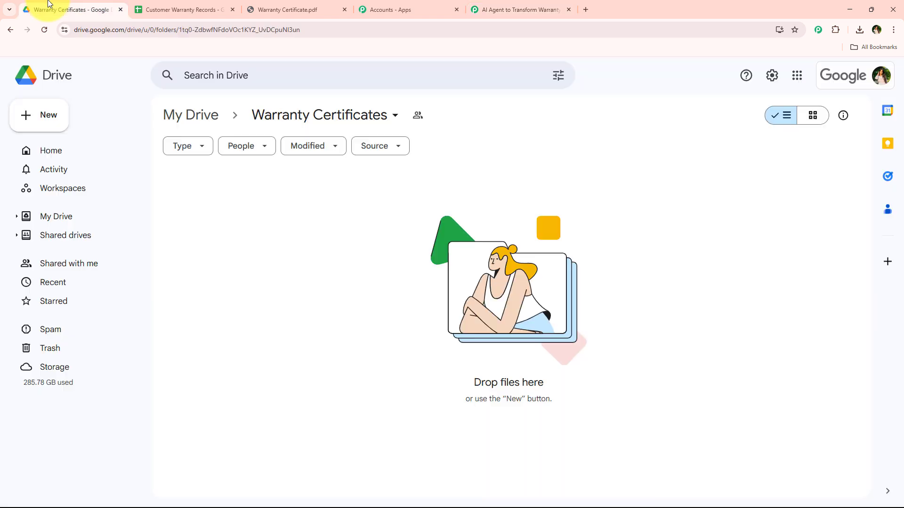
right_click(268, 202)
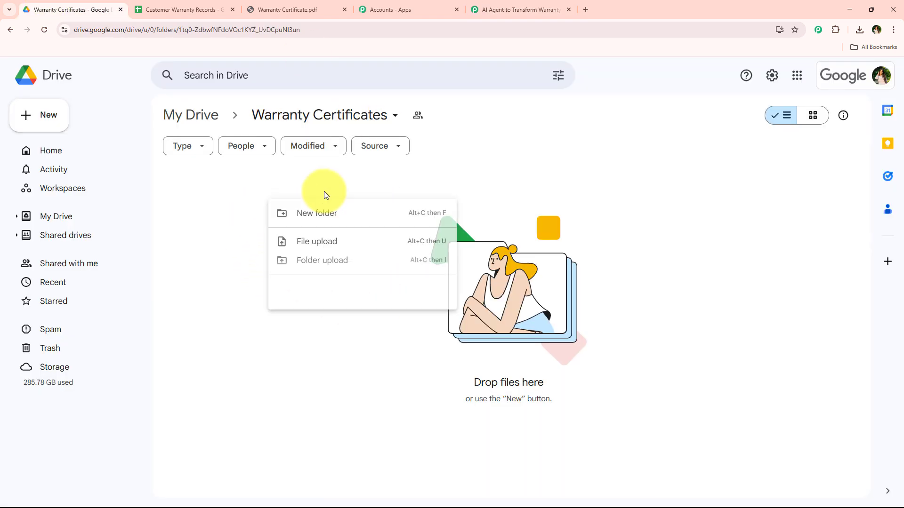
click(401, 255)
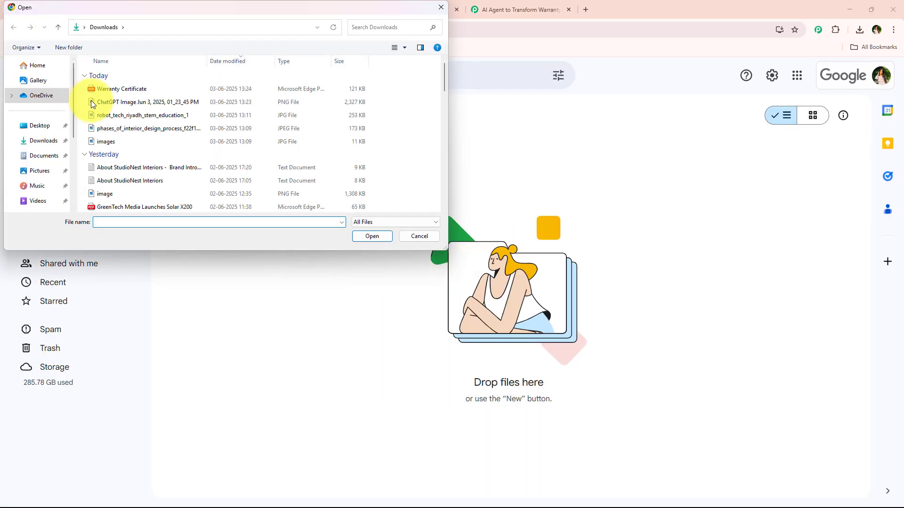
click(185, 89)
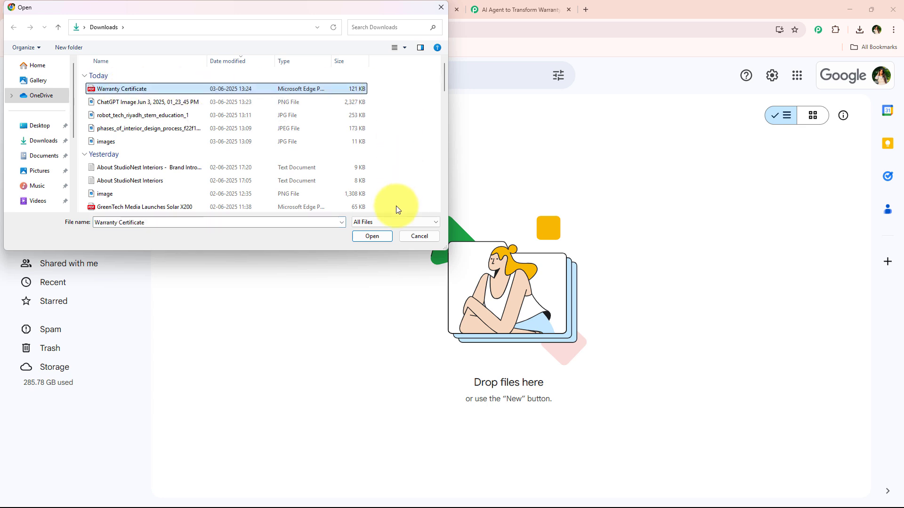
click(383, 237)
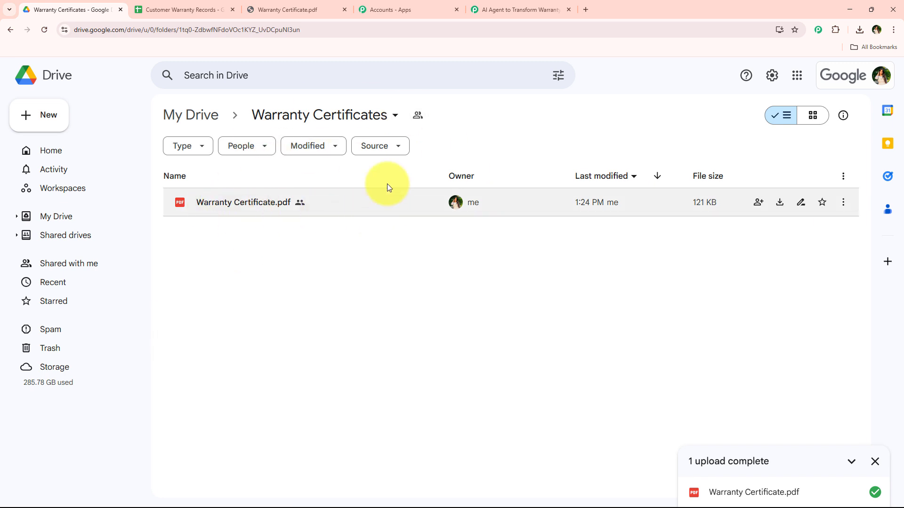
Step: Save the Google Drive trigger in Pabbly Connect with a test request, check the file name in the response, and collapse the trigger
click(484, 9)
click(275, 216)
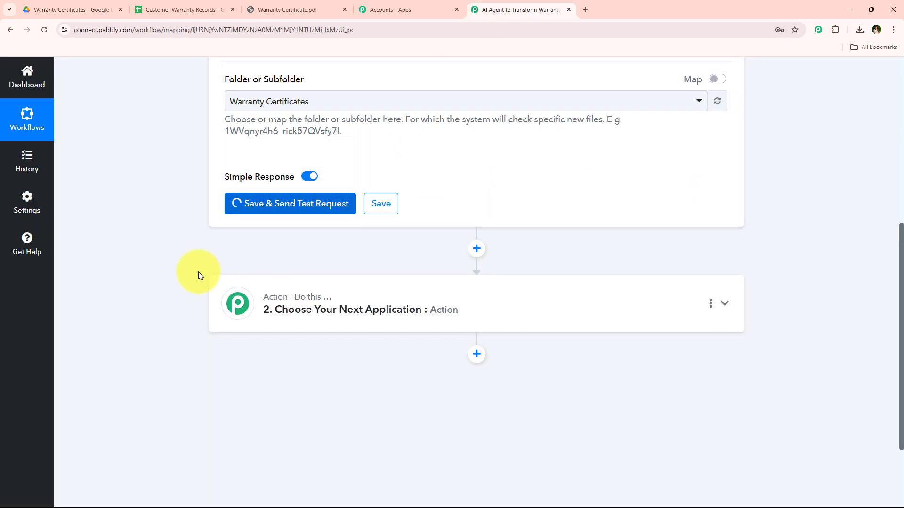
scroll(198, 272, up, 3)
scroll(287, 242, down, 6)
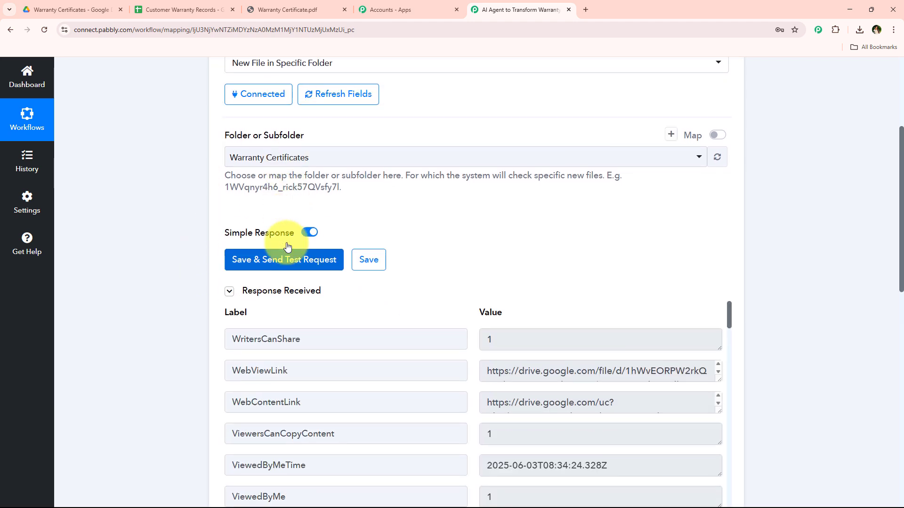
scroll(478, 258, down, 12)
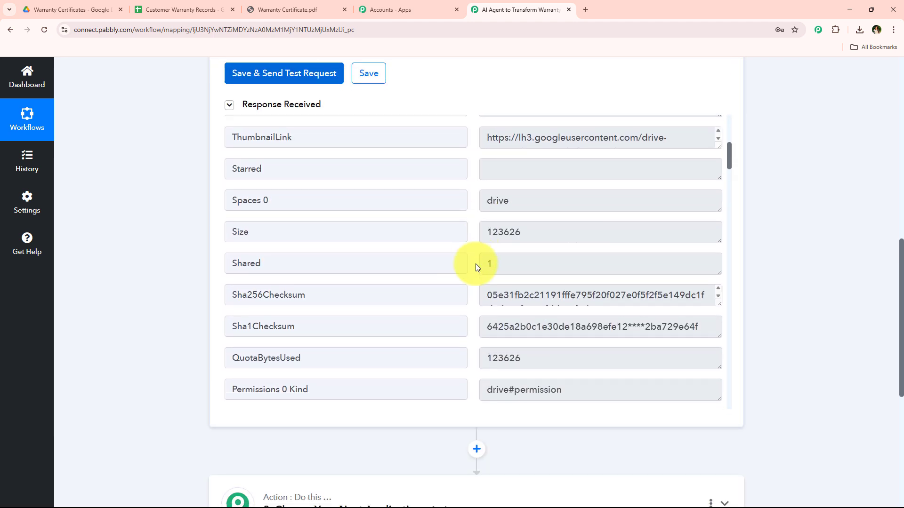
scroll(475, 268, down, 12)
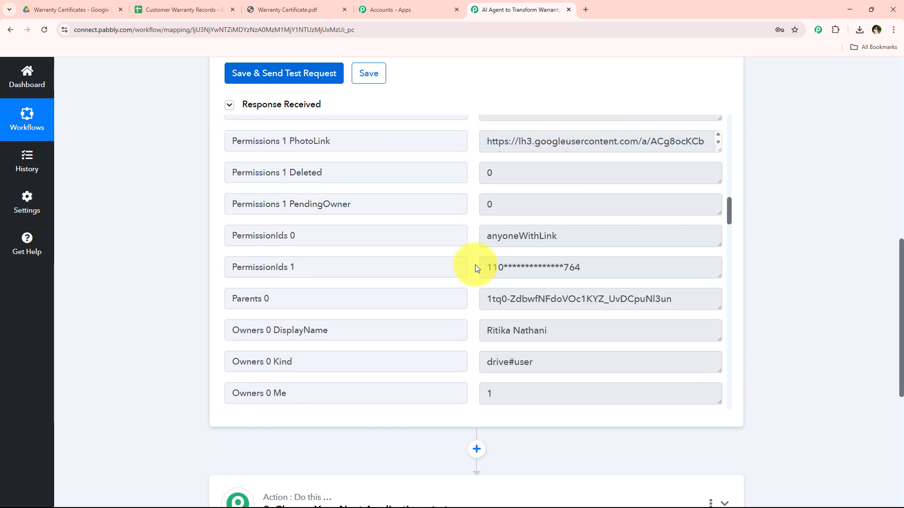
triple_click(602, 257)
click(185, 321)
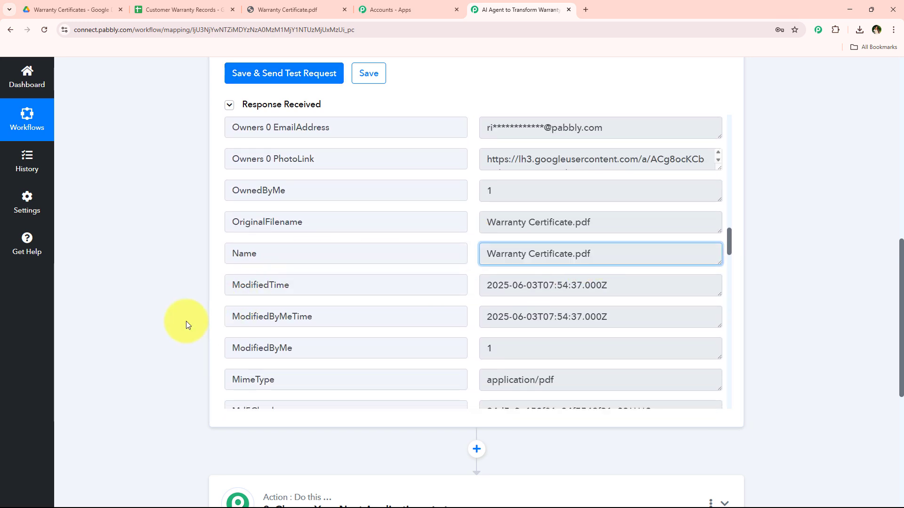
scroll(215, 255, up, 1)
scroll(215, 256, up, 15)
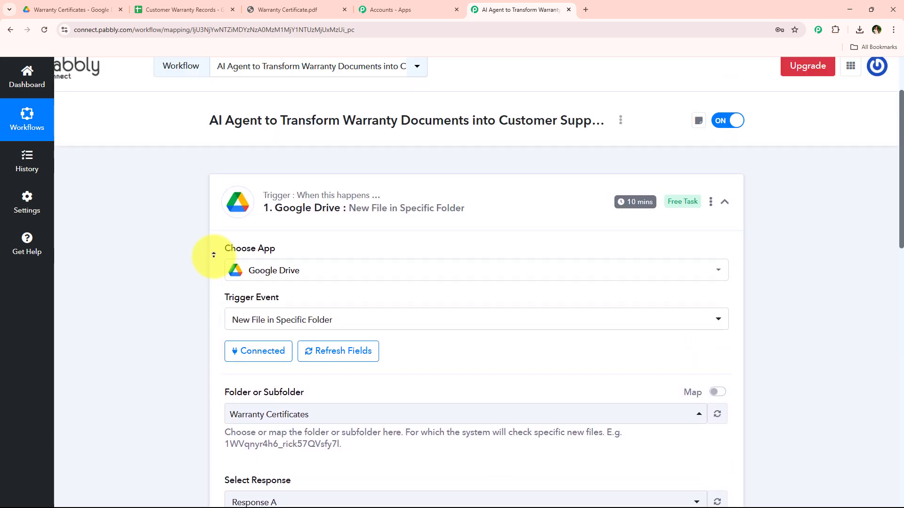
click(393, 246)
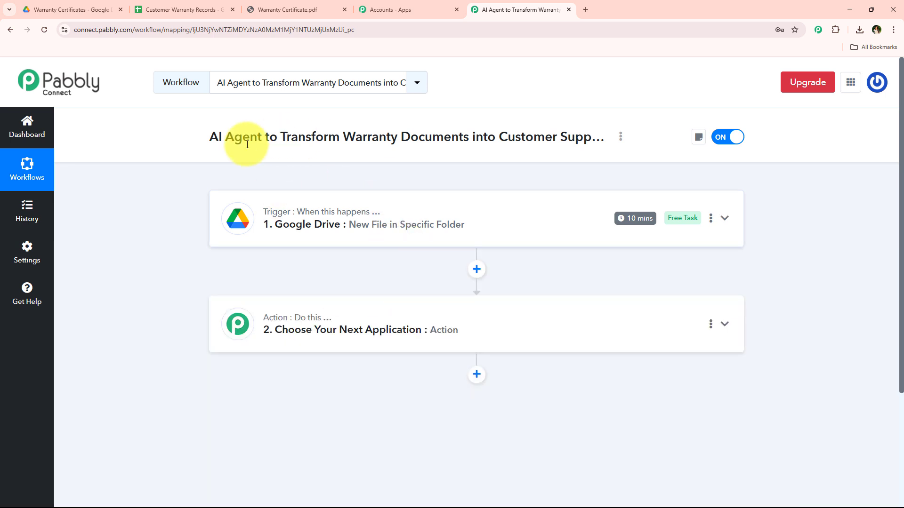
Step: Check the uploaded certificate in Google Drive, and view the check intervals available in the Pabbly Connect trigger's time setting
click(69, 4)
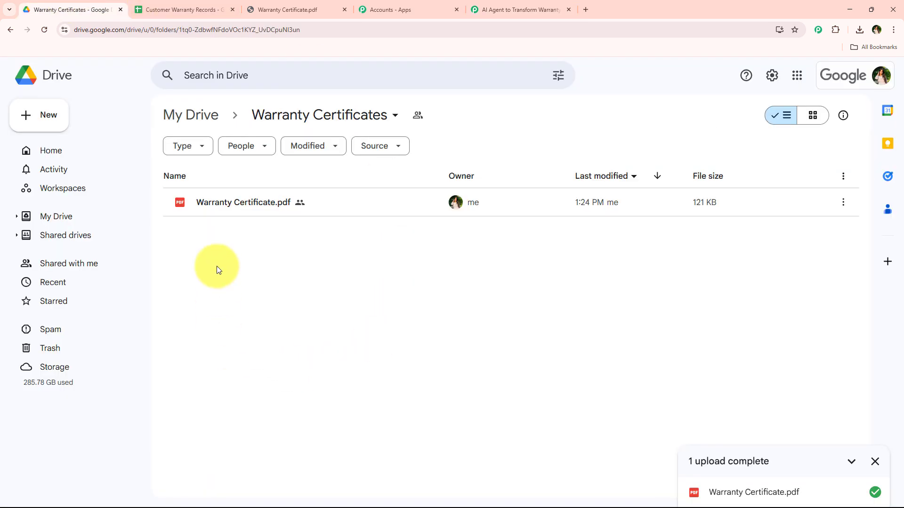
click(498, 1)
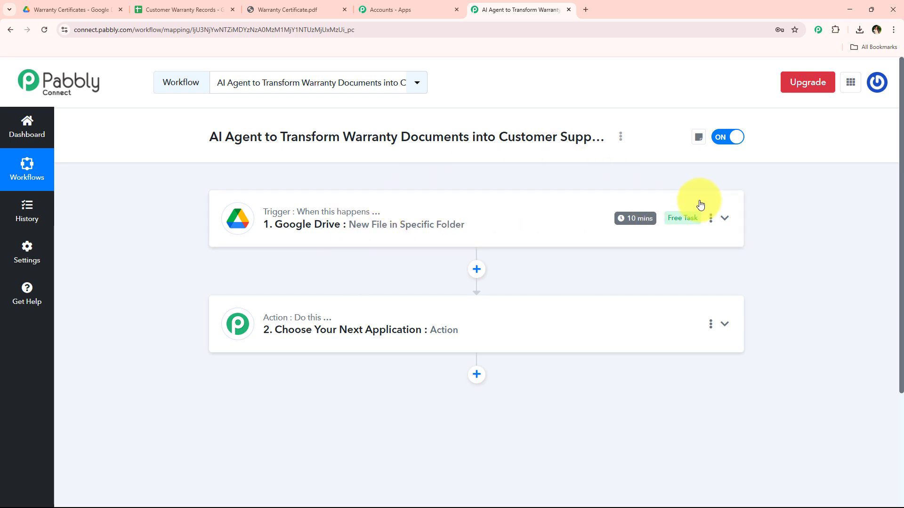
click(710, 217)
click(694, 274)
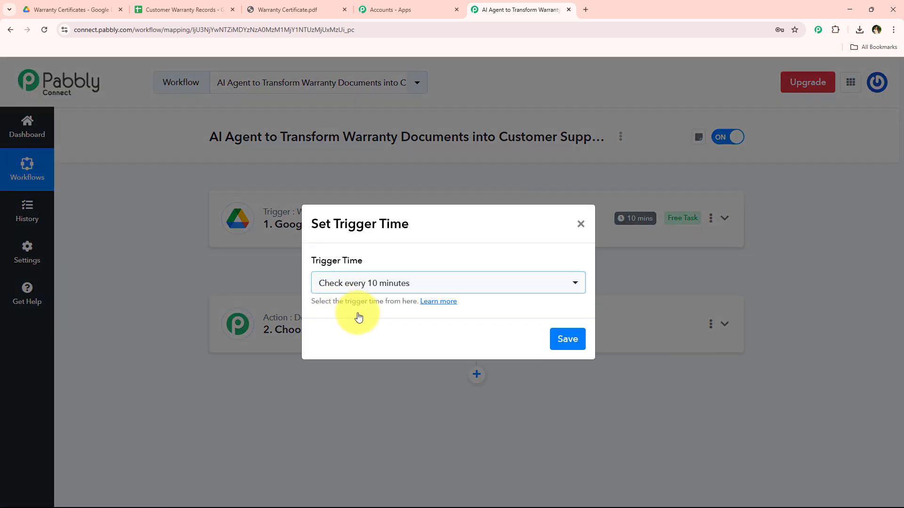
click(377, 285)
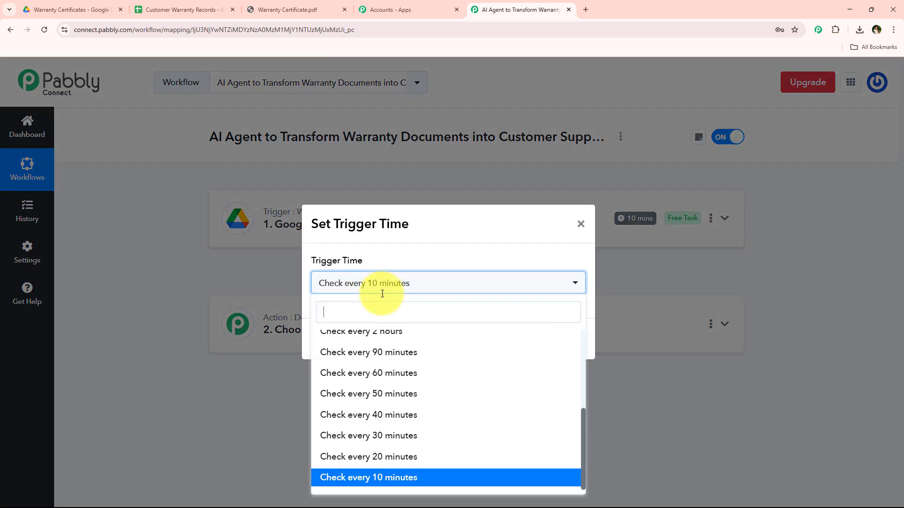
scroll(383, 347, up, 5)
scroll(460, 389, down, 5)
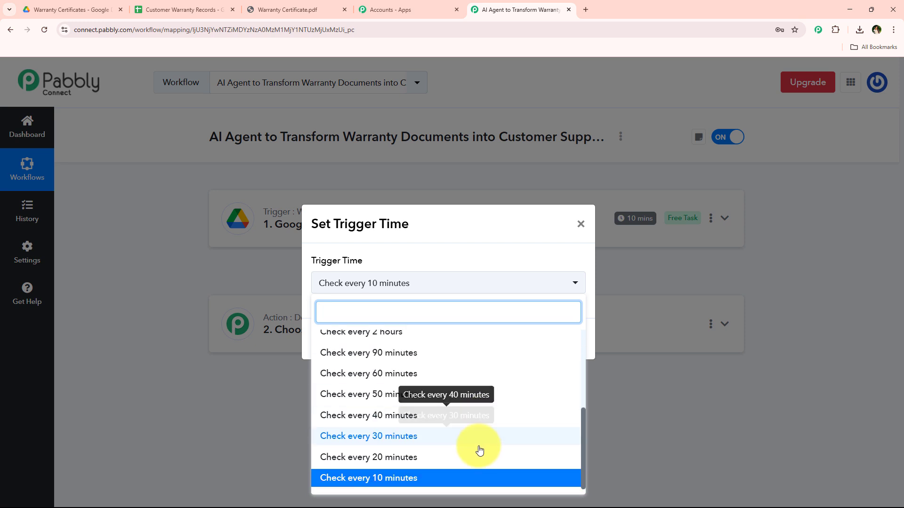
click(580, 223)
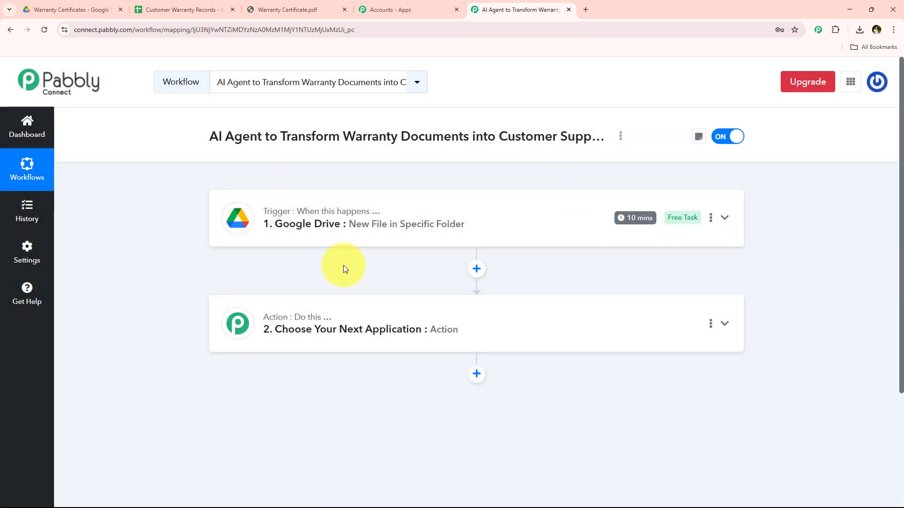
scroll(340, 268, down, 1)
scroll(329, 277, up, 1)
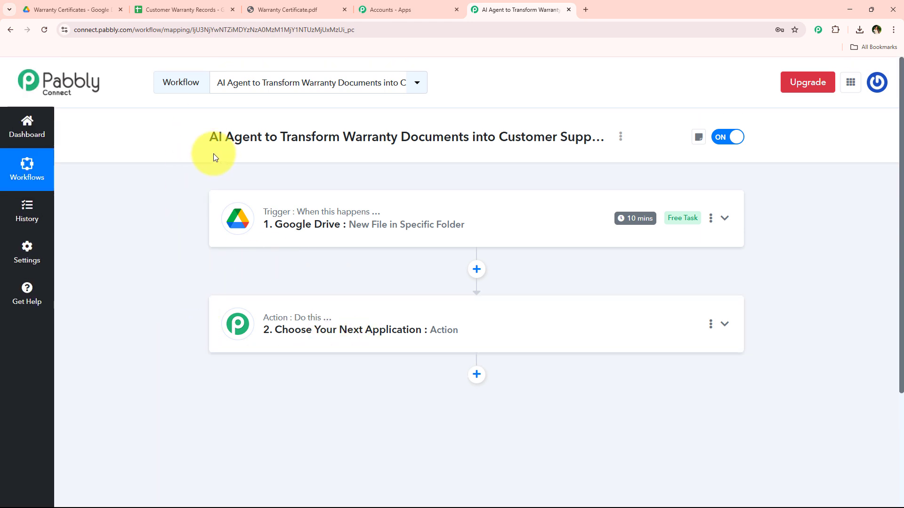
drag(210, 137, 258, 138)
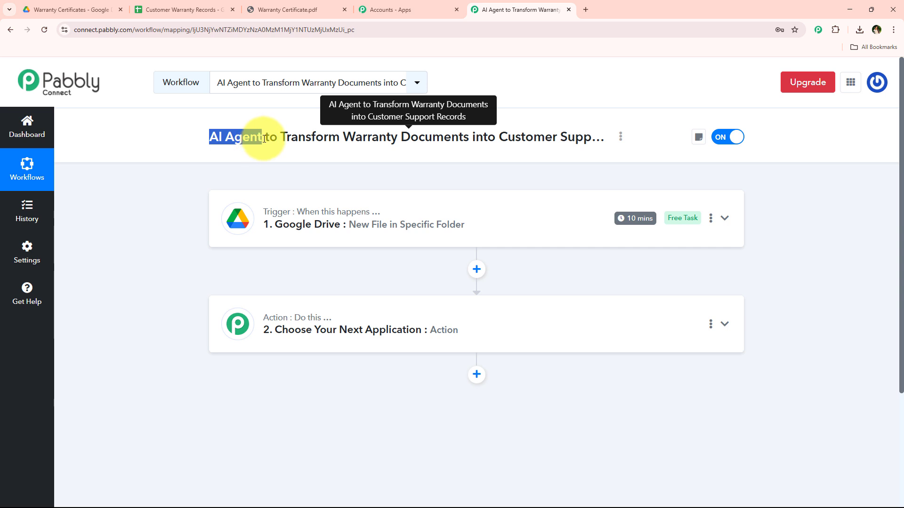
click(264, 139)
drag(354, 137, 471, 133)
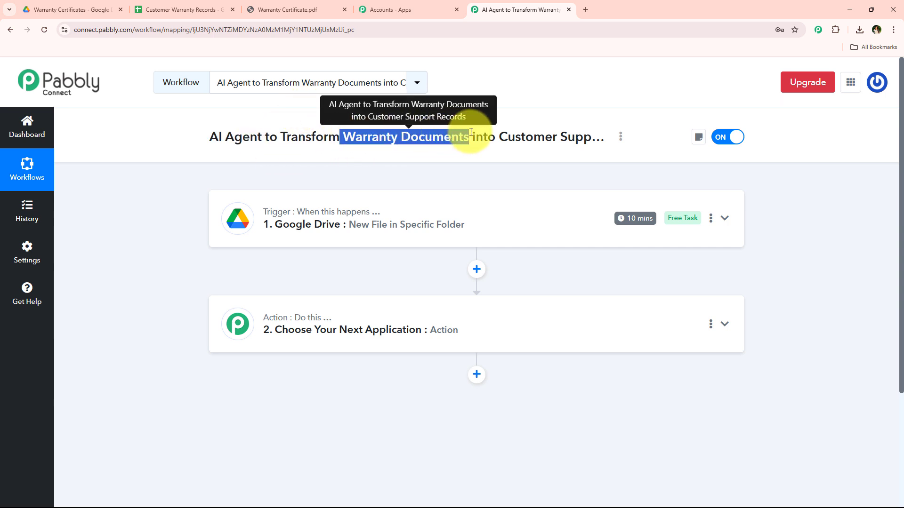
Step: Set the workflow's second step to OpenAI (ChatGPT, DALL-E, Whisper) with the action event Extract Content from PDF/Image
click(338, 348)
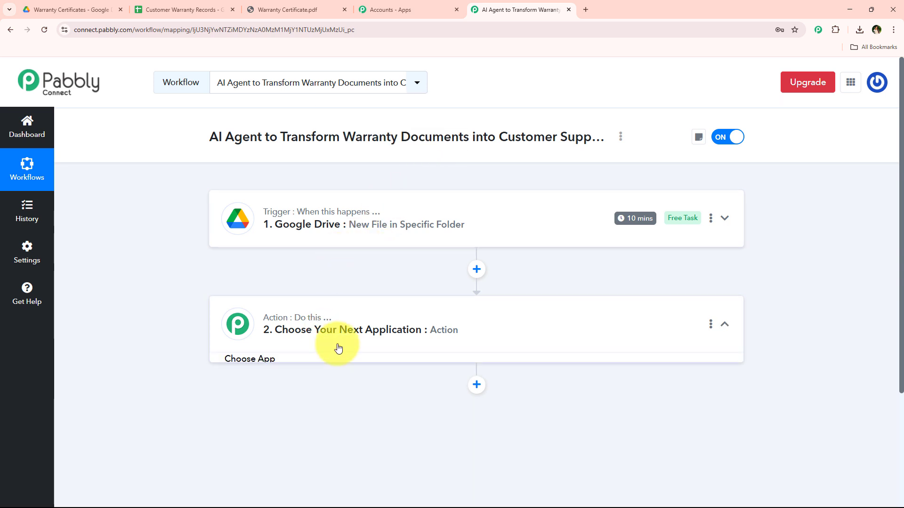
scroll(377, 301, down, 3)
click(355, 261)
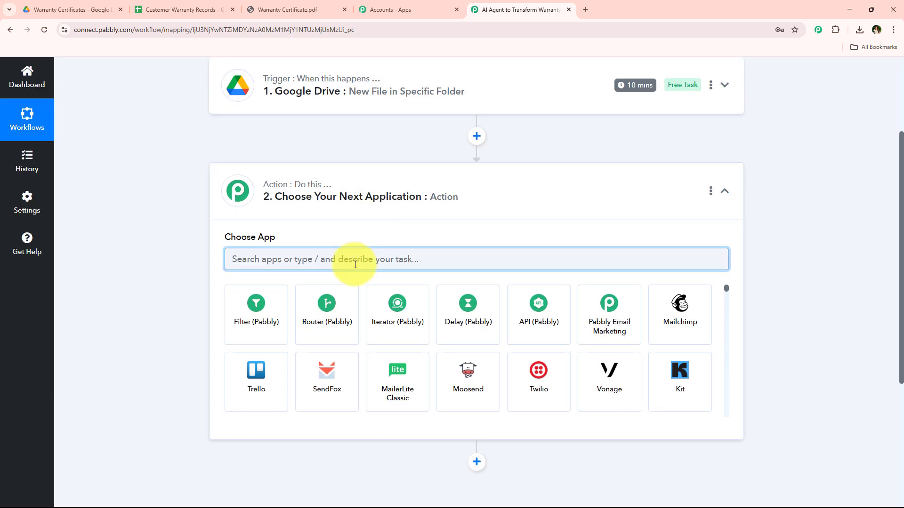
text(OpenAI)
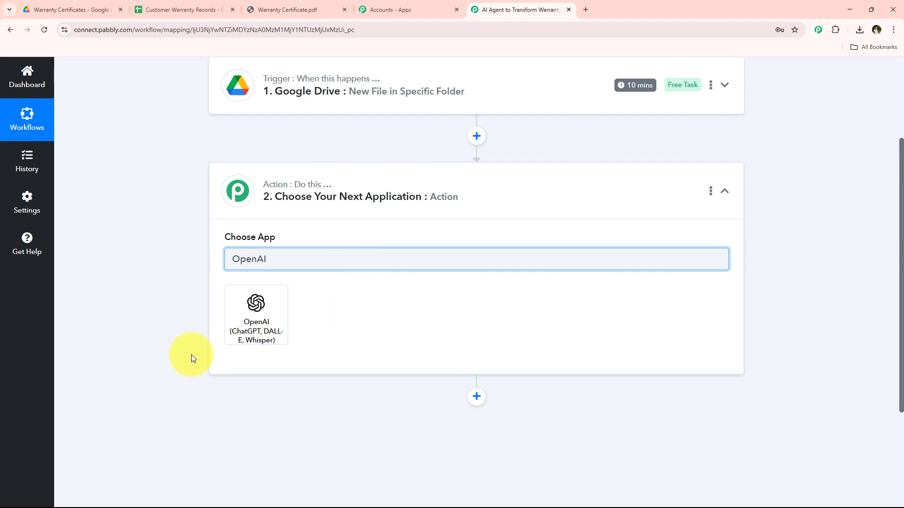
click(248, 328)
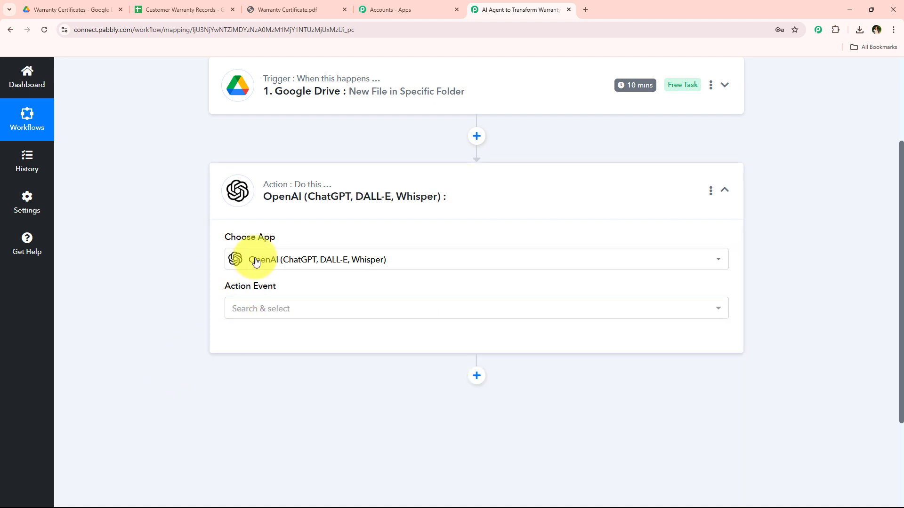
click(262, 312)
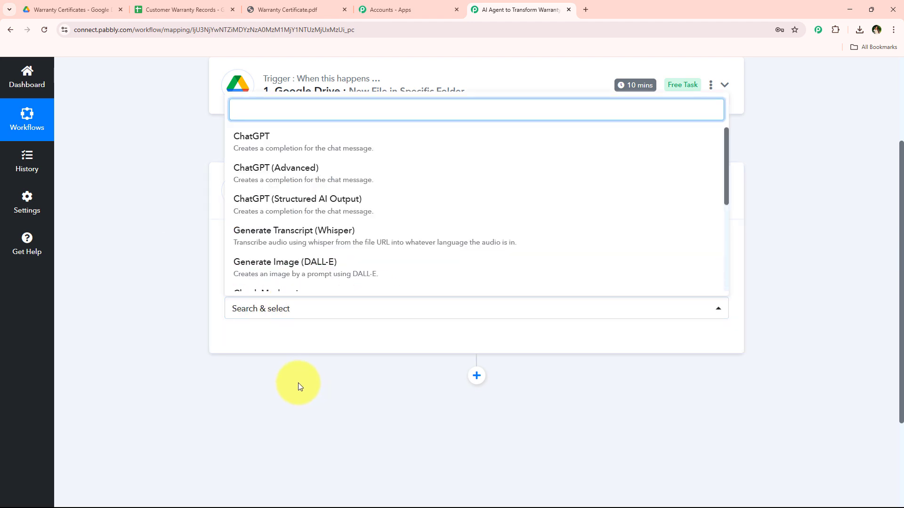
scroll(337, 207, down, 3)
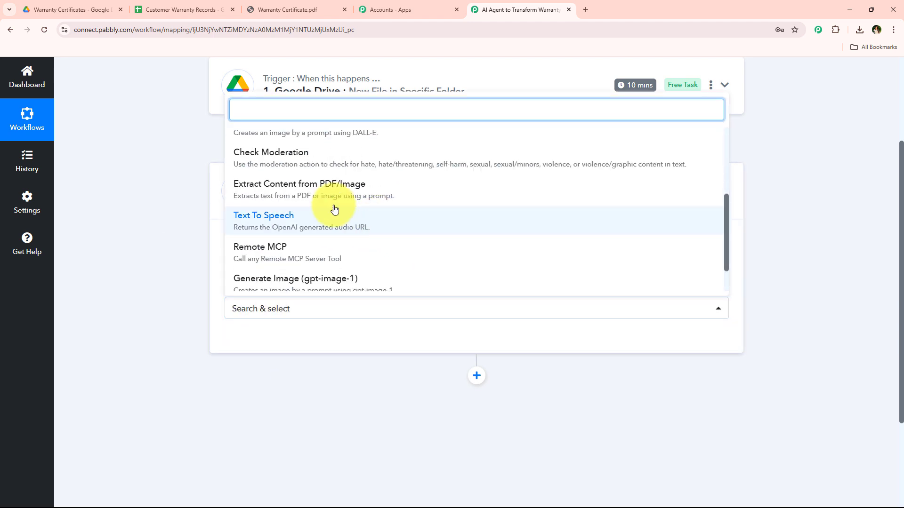
click(452, 198)
Step: Start adding a new connection for the OpenAI action and open the linked OpenAI API Keys page
click(253, 343)
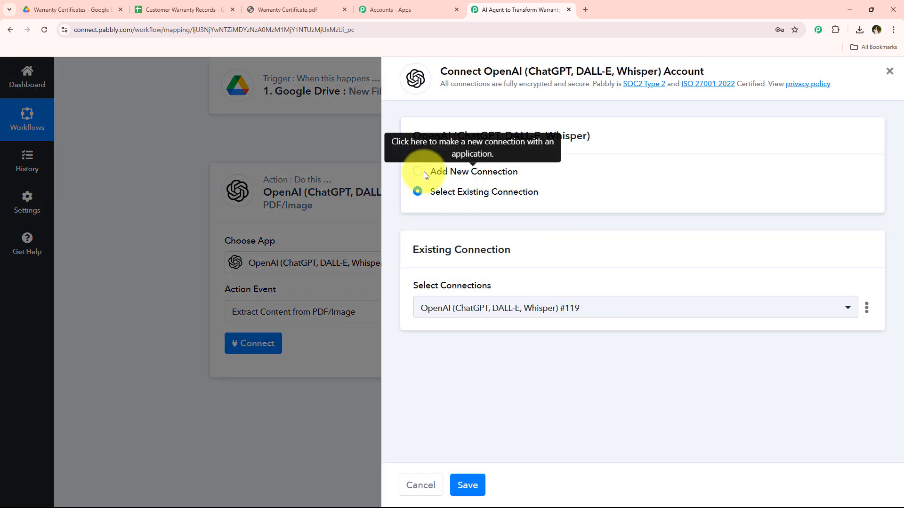
drag(424, 171, 437, 194)
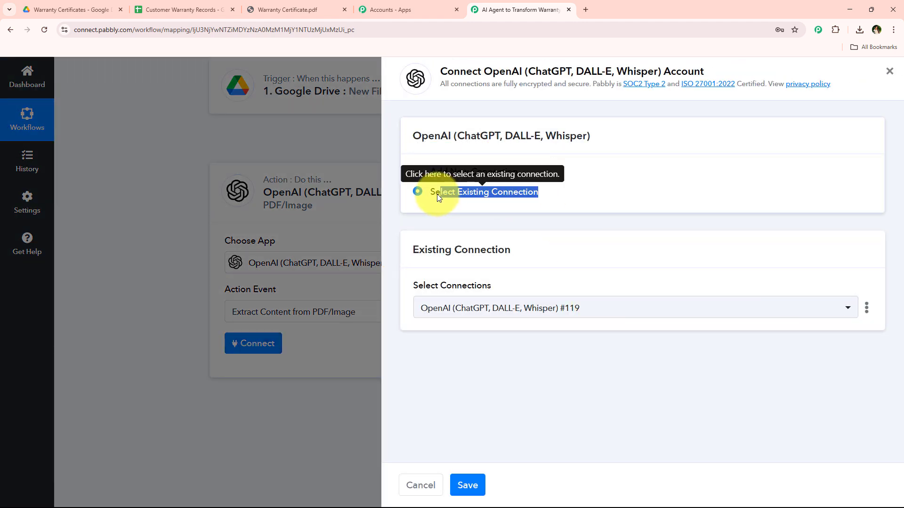
click(429, 193)
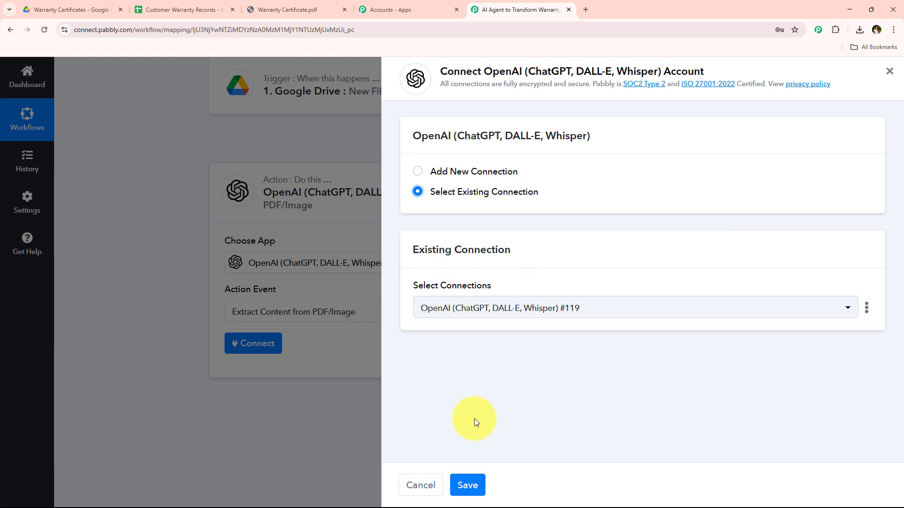
click(462, 171)
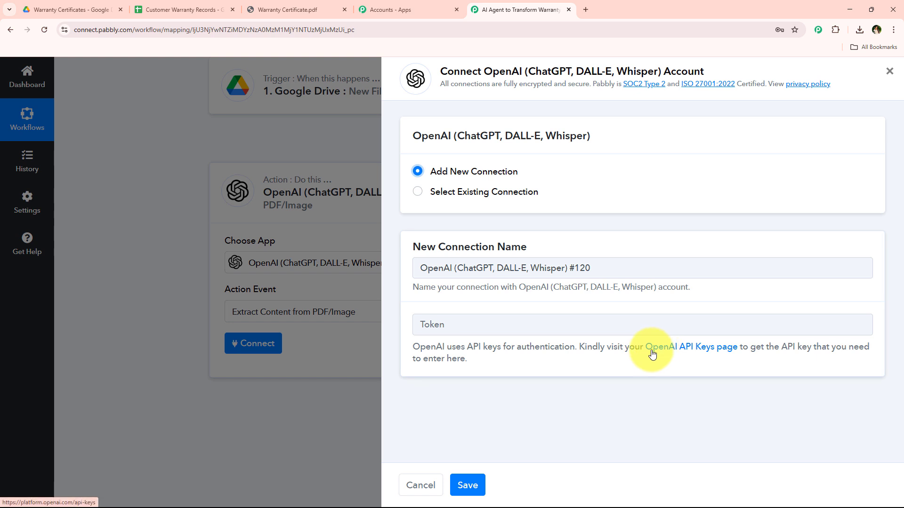
click(697, 349)
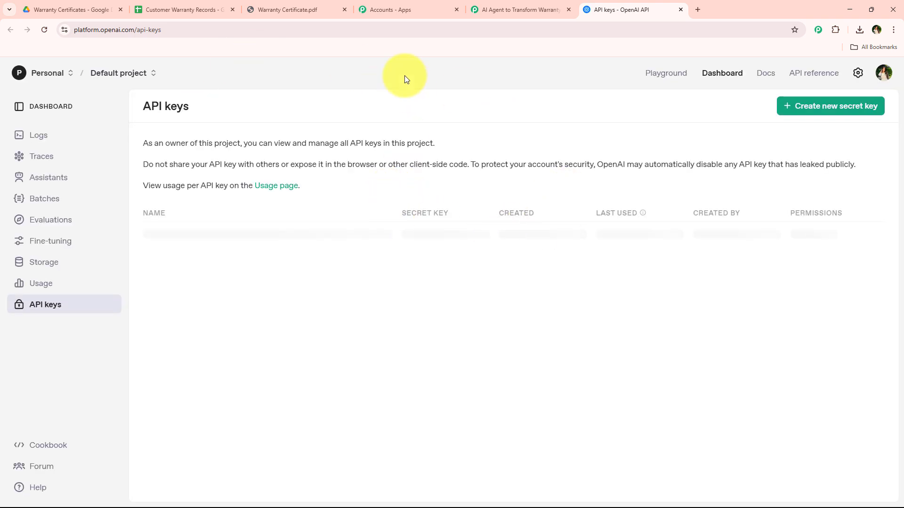
Step: Create a new OpenAI secret key named Warranty Documents in the Default project with All permissions
click(832, 108)
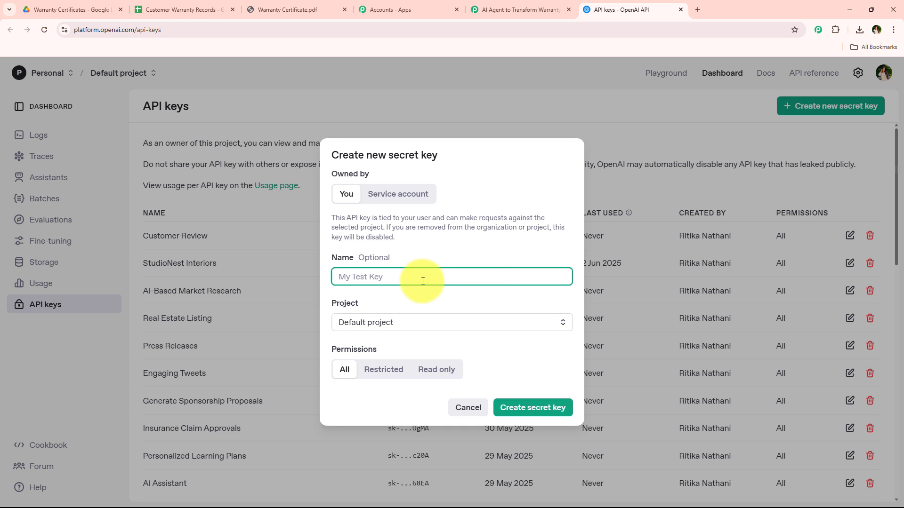
click(400, 323)
click(511, 319)
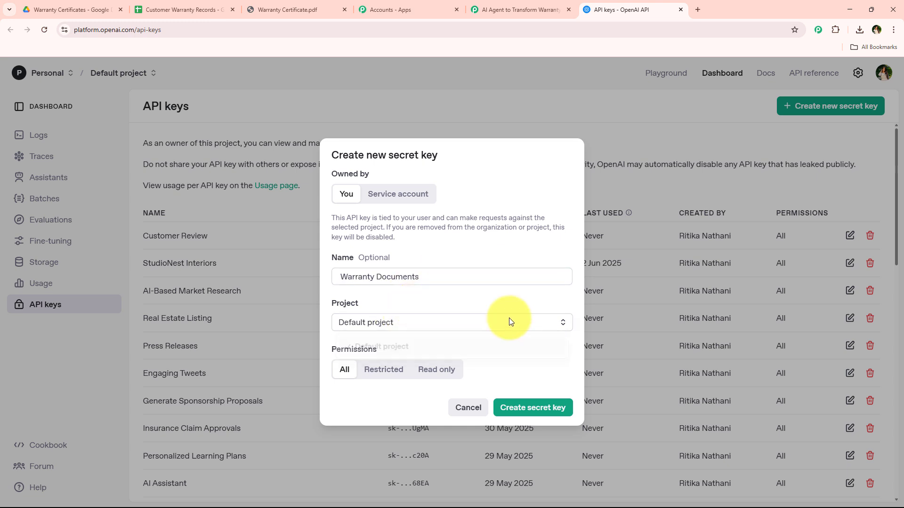
click(545, 406)
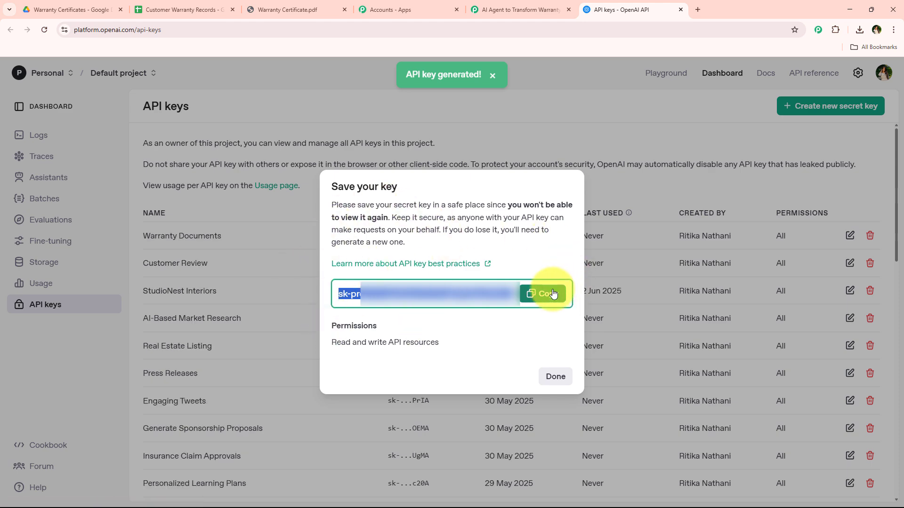
Step: Copy the generated OpenAI API key, paste it into the new Pabbly Connect connection's Token field and save the connection
click(553, 294)
click(554, 377)
click(508, 8)
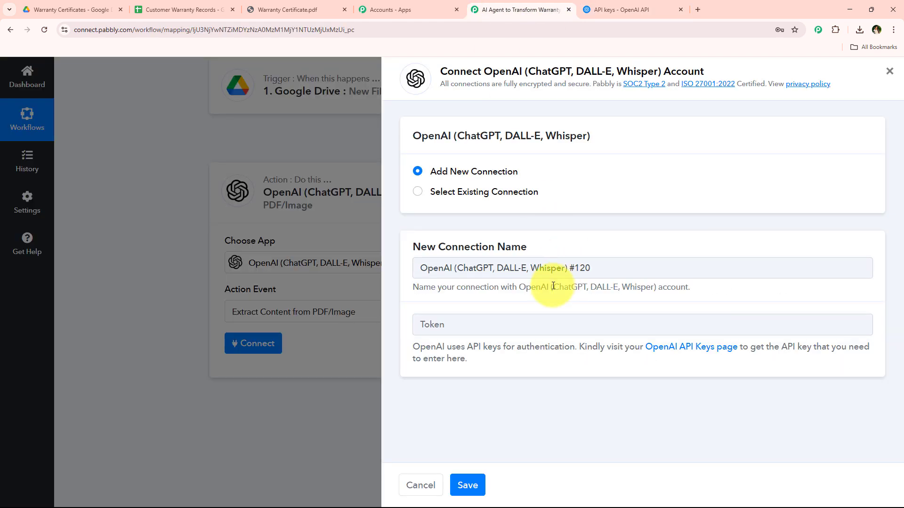
click(499, 324)
right_click(499, 324)
click(528, 236)
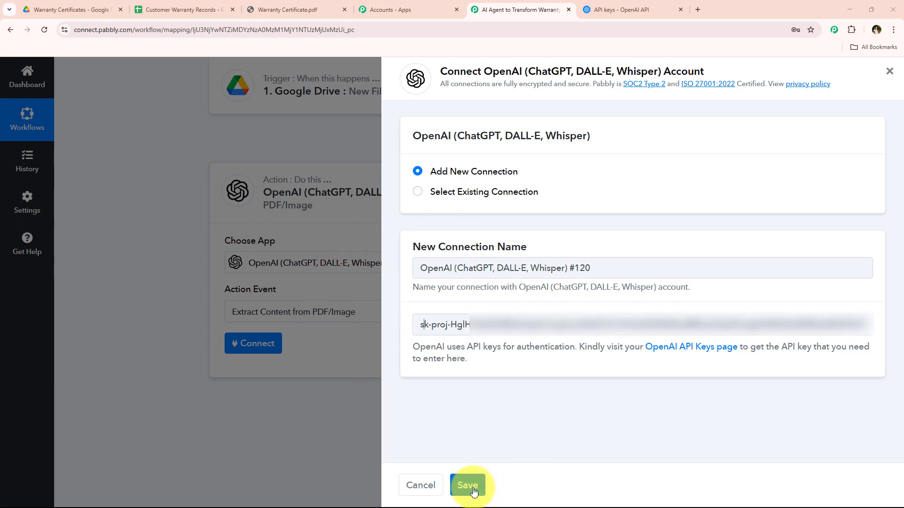
click(472, 490)
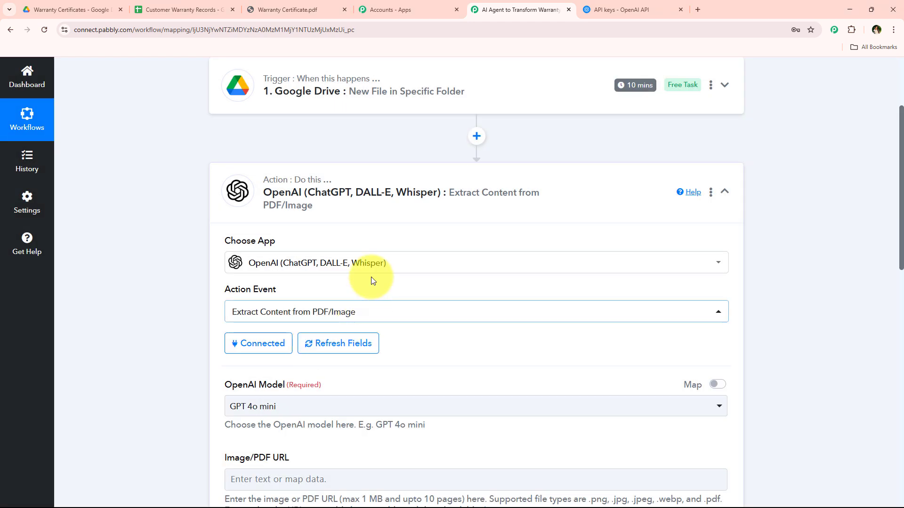
Step: Check which OpenAI models the action offers, keeping GPT 4o mini selected
scroll(301, 325, down, 1)
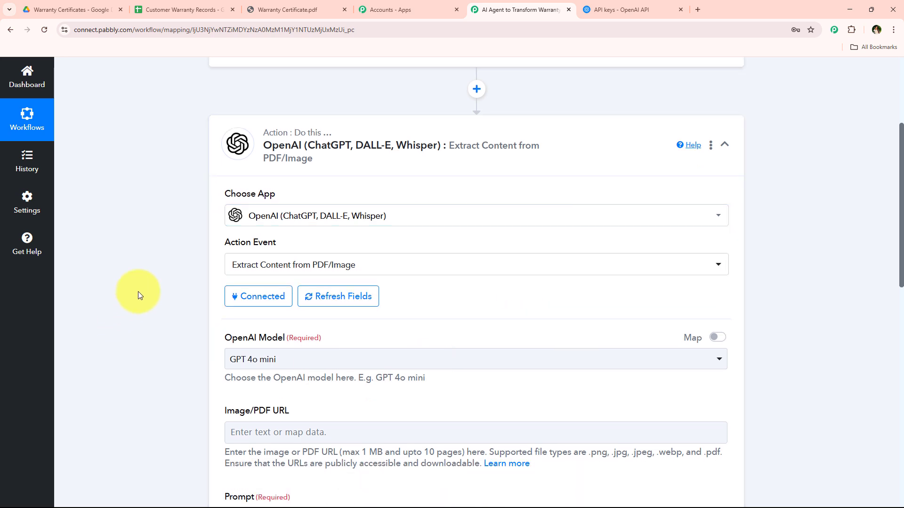
scroll(165, 290, down, 2)
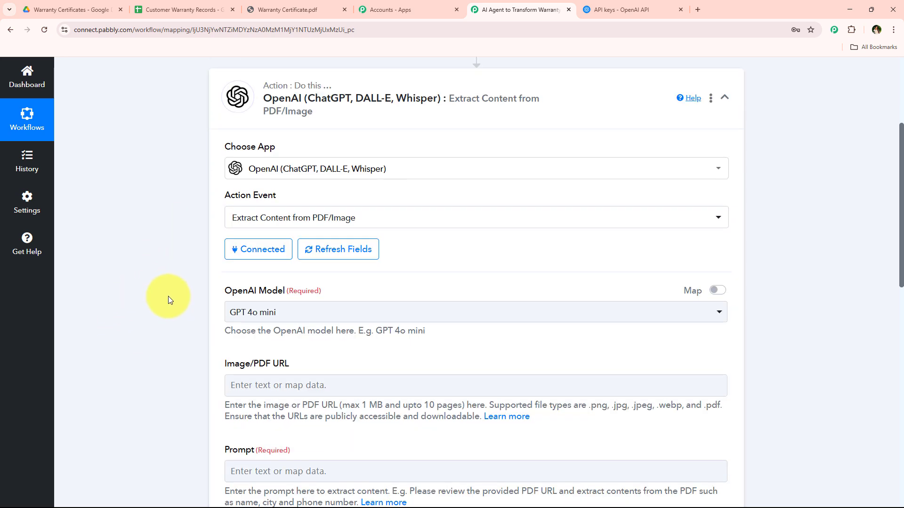
scroll(169, 298, down, 1)
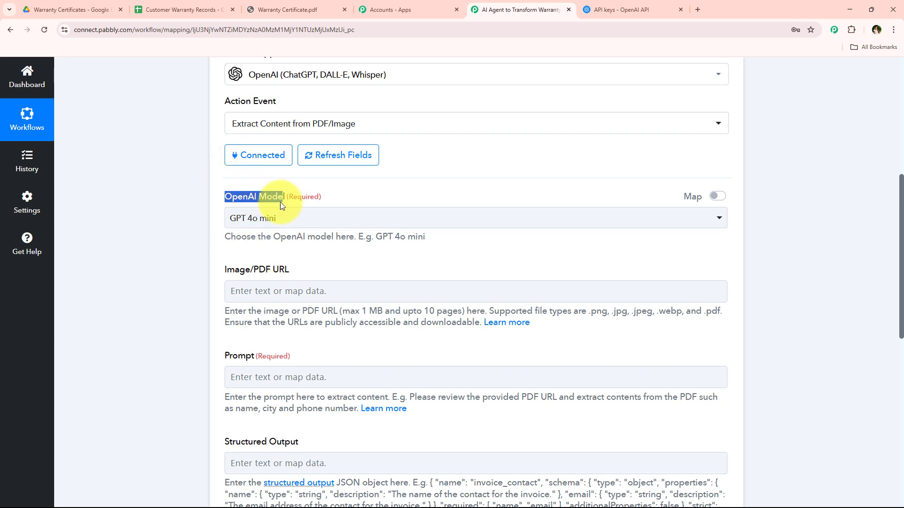
click(245, 218)
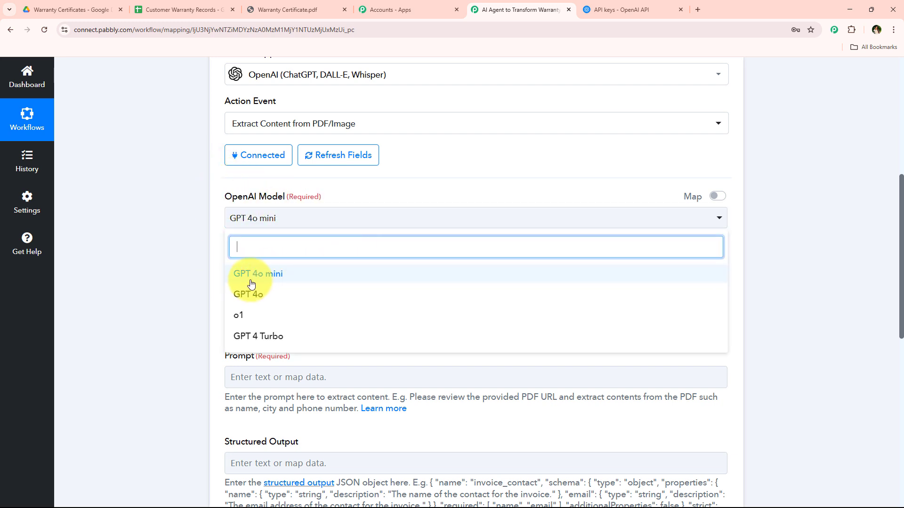
click(124, 221)
scroll(165, 216, down, 2)
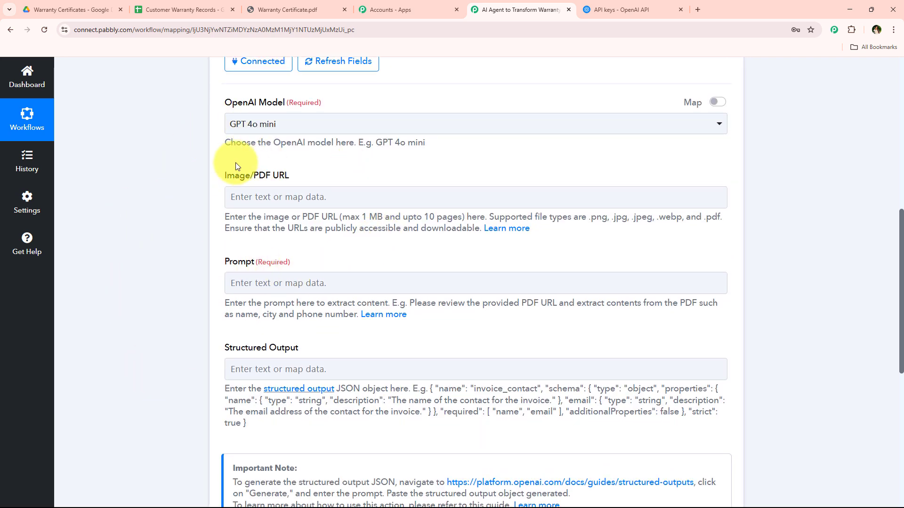
Step: Examine the Image/PDF URL field's mapping options and the Google Drive trigger data available for it
click(194, 189)
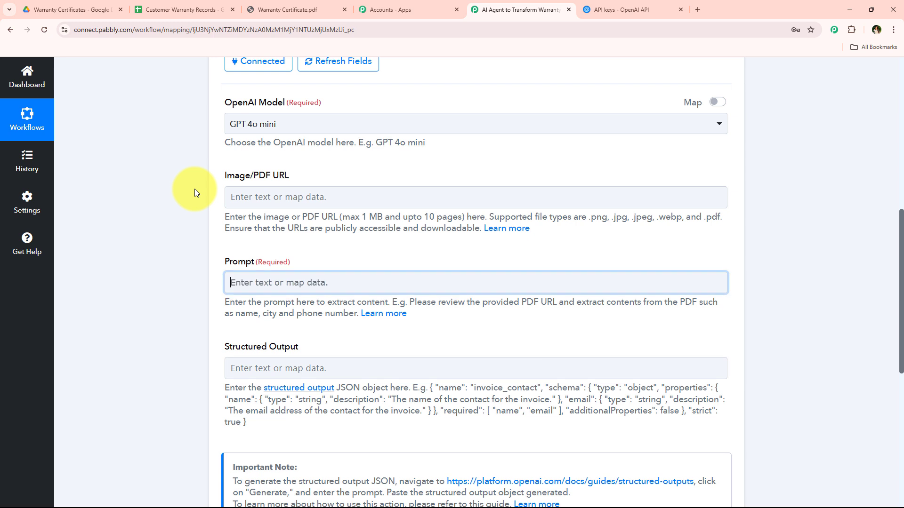
click(289, 196)
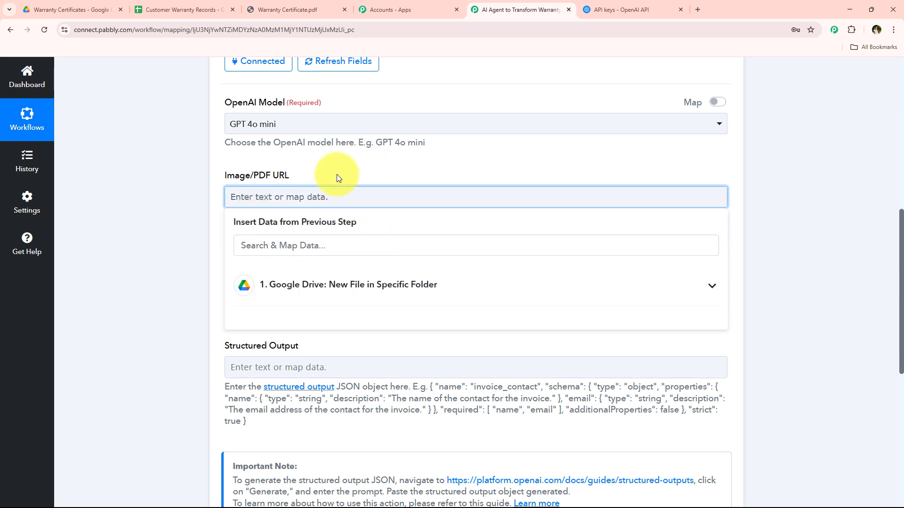
click(303, 182)
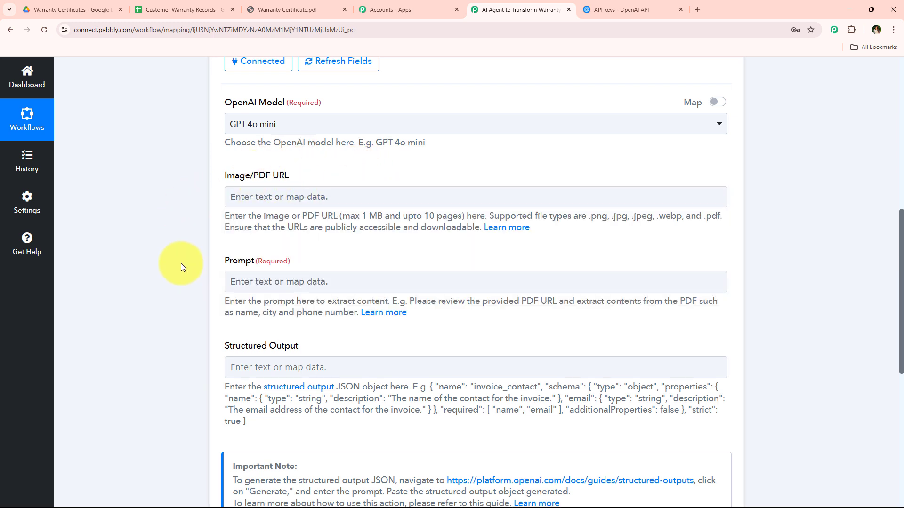
scroll(182, 259, up, 1)
scroll(173, 272, down, 1)
click(304, 197)
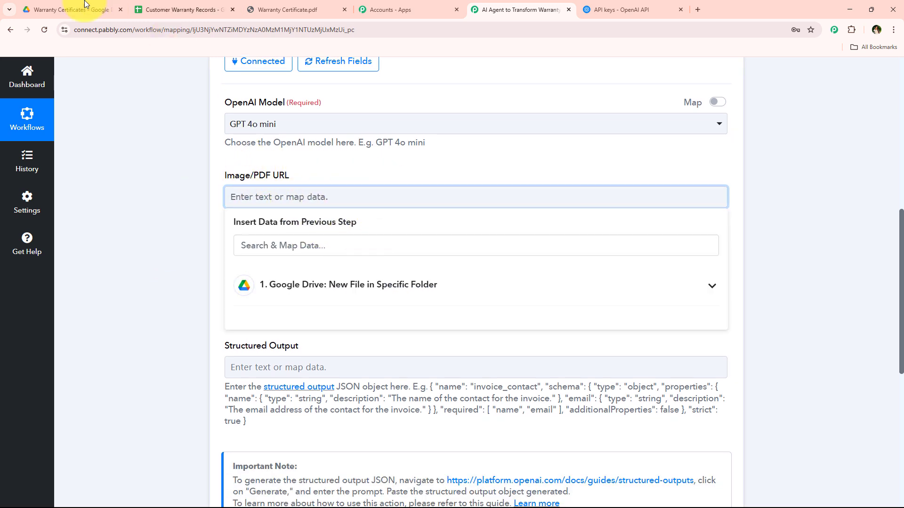
click(71, 10)
click(521, 7)
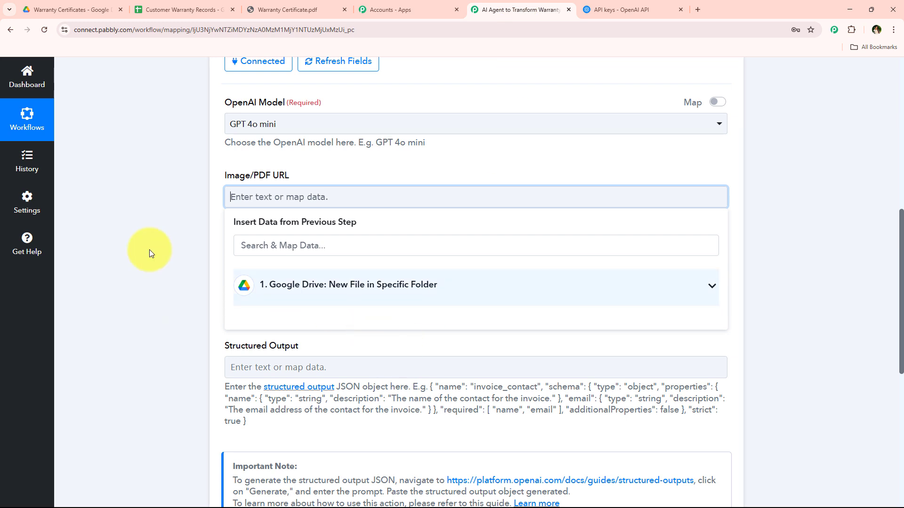
scroll(148, 249, down, 1)
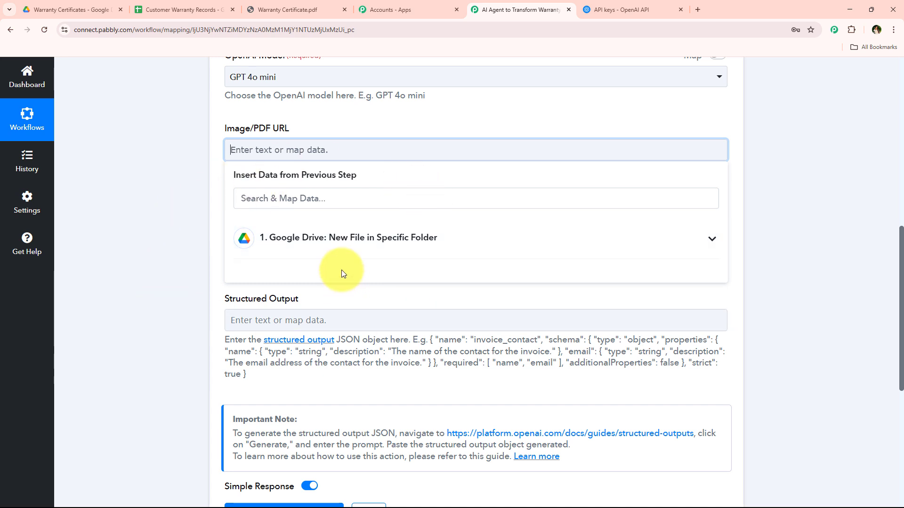
click(369, 237)
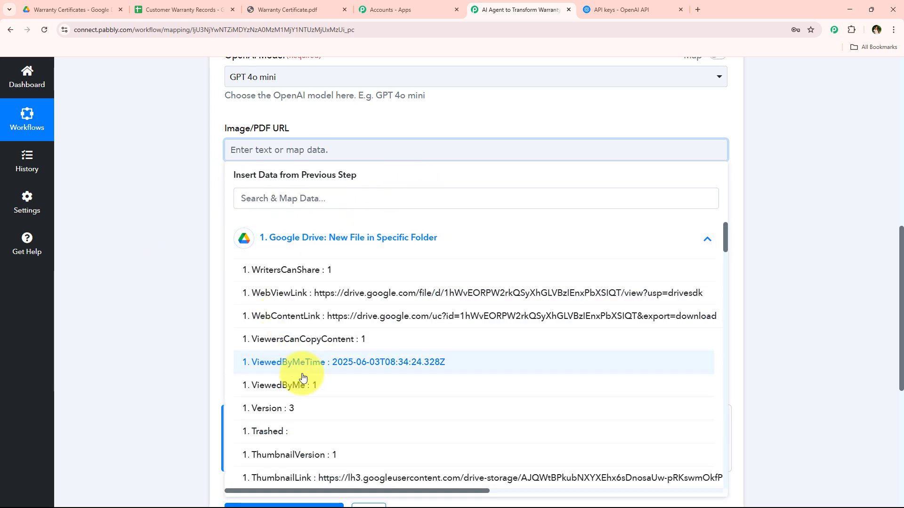
scroll(292, 367, down, 1)
scroll(263, 306, up, 2)
click(298, 254)
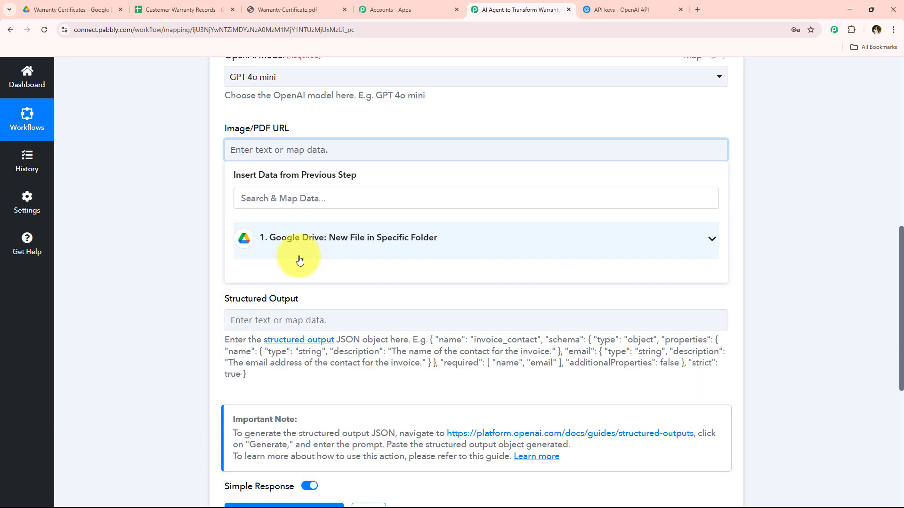
click(185, 231)
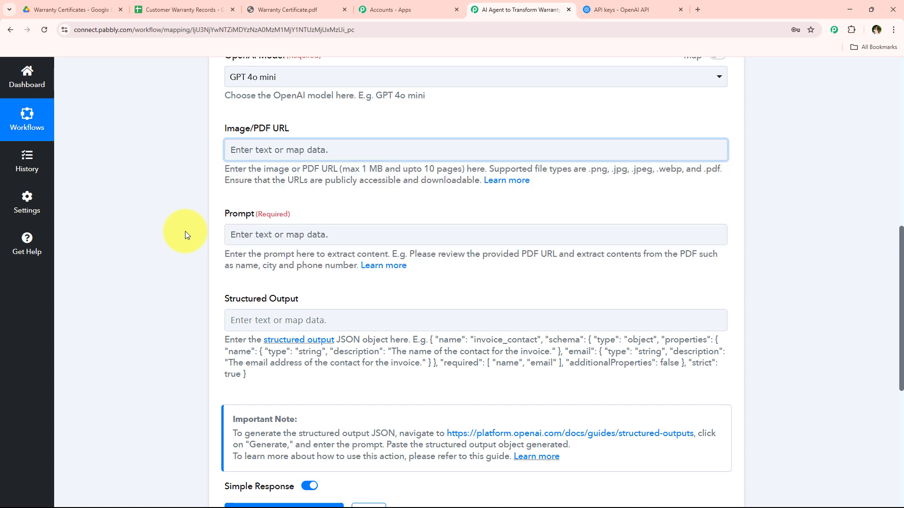
Step: Map the Image/PDF URL field to the WebContentLink value from the Google Drive trigger
click(257, 158)
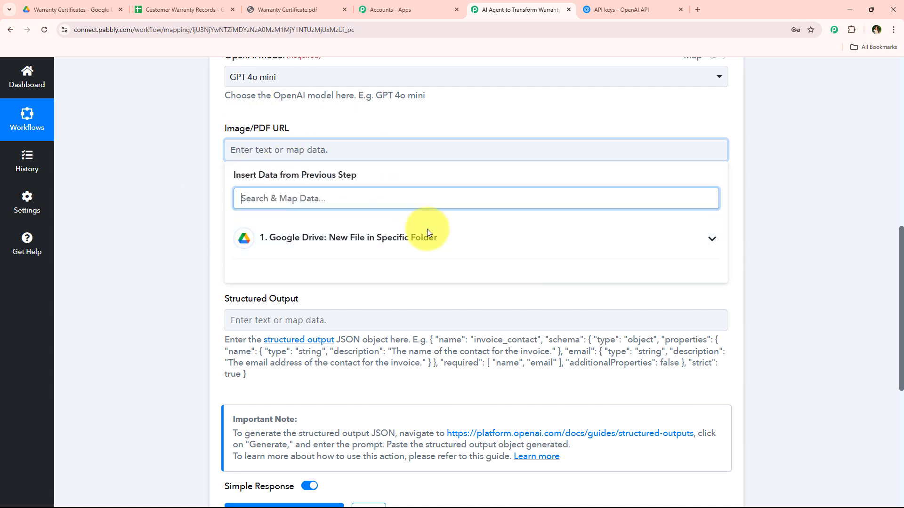
click(503, 235)
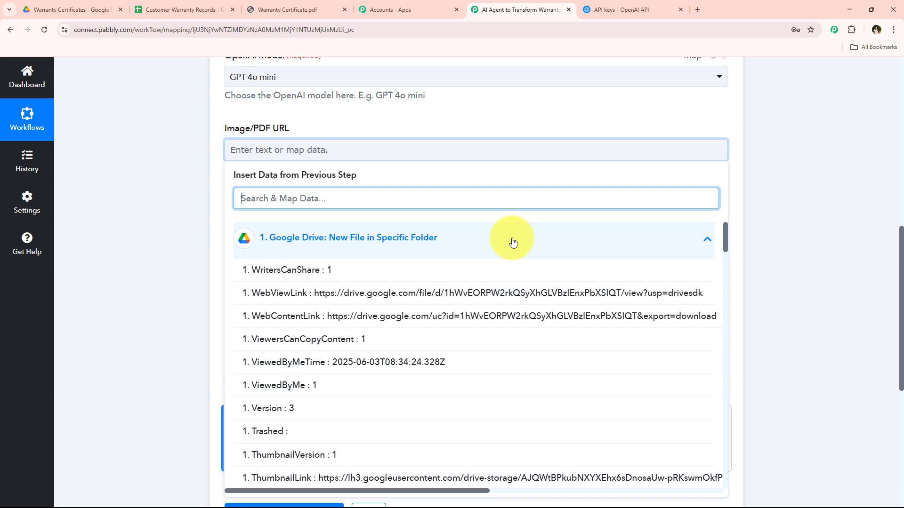
click(511, 316)
click(173, 182)
Step: Review the Prompt and Structured Output fields of the OpenAI action
scroll(173, 182, down, 2)
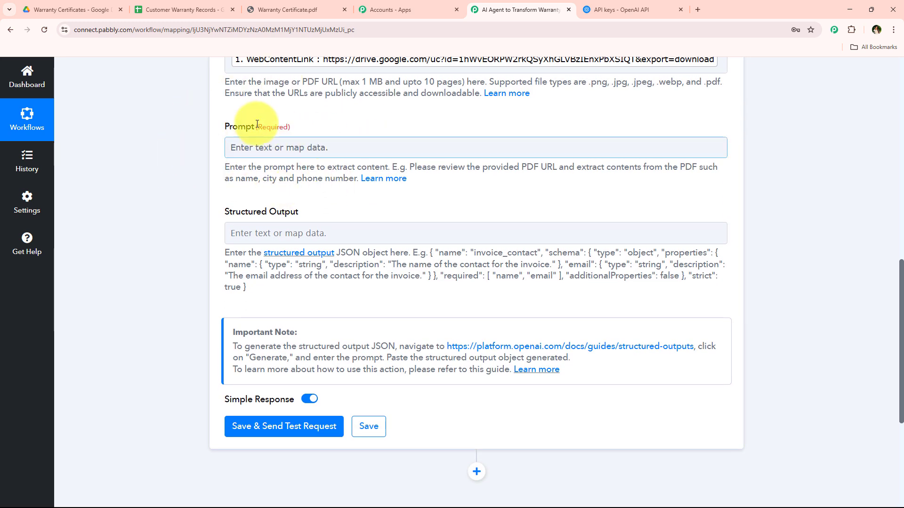
drag(224, 130, 305, 121)
click(305, 122)
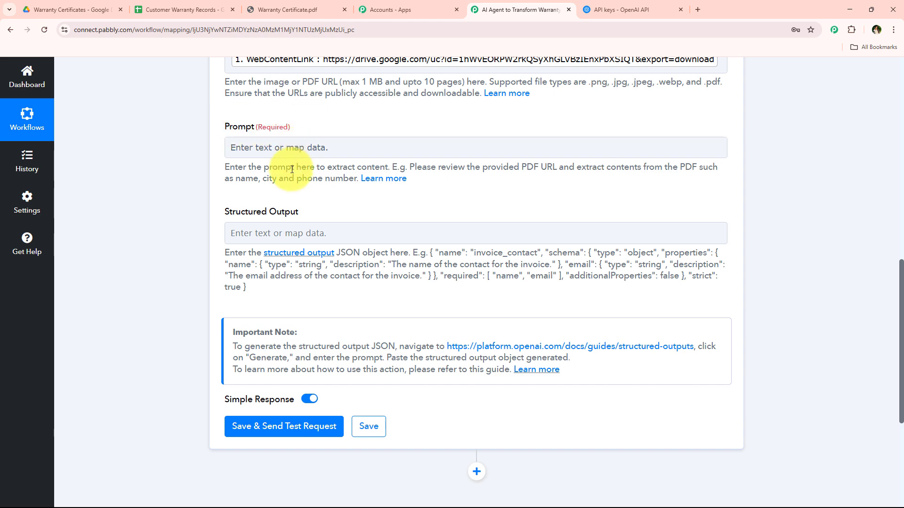
scroll(331, 147, up, 3)
scroll(331, 147, down, 4)
drag(217, 168, 383, 167)
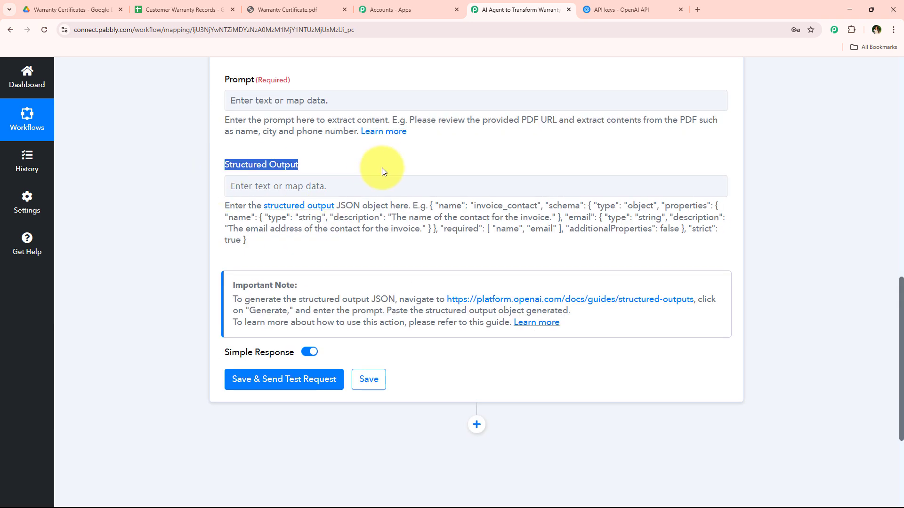
click(382, 168)
scroll(353, 324, up, 3)
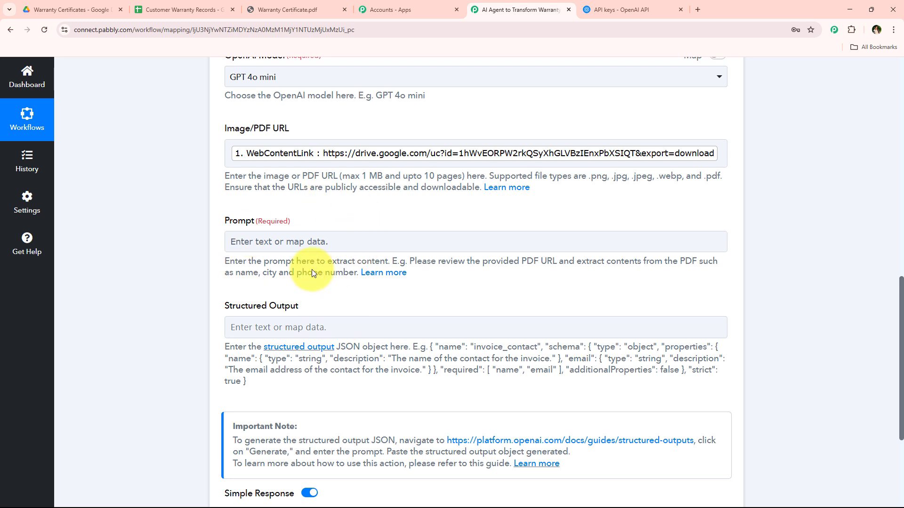
Step: Set the OpenAI action's prompt to "Extract the details from given PDF"
click(313, 239)
key(ctrl+v)
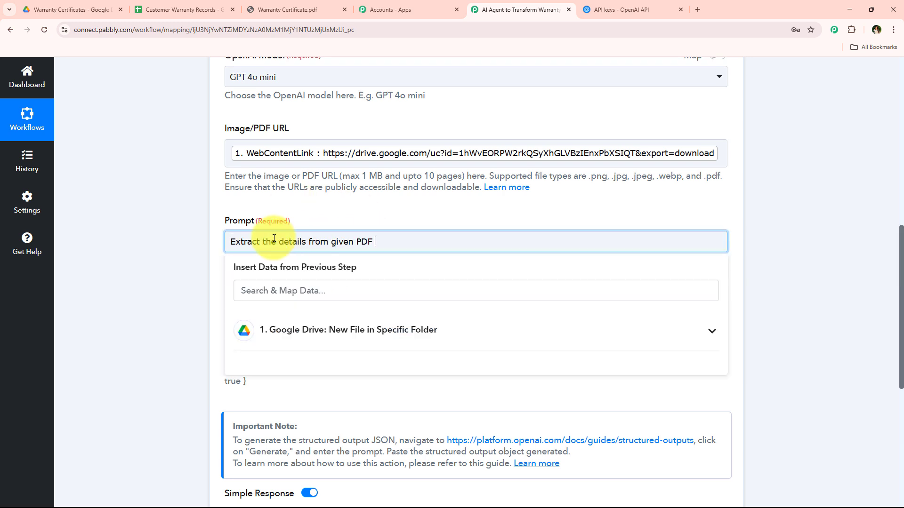
click(212, 239)
drag(232, 238, 394, 244)
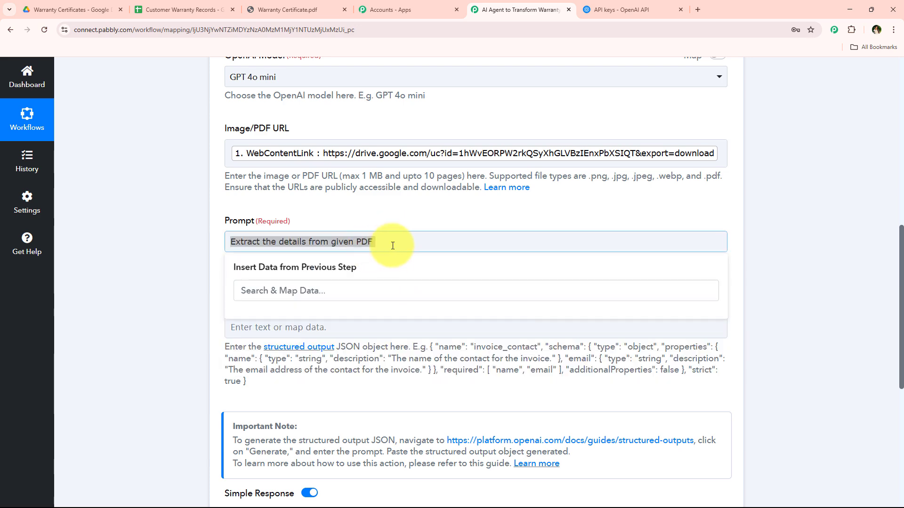
click(193, 255)
Step: Read the Structured Output instructions, then open the linked OpenAI Structured Outputs guide with its schema generator prompt
scroll(193, 256, down, 2)
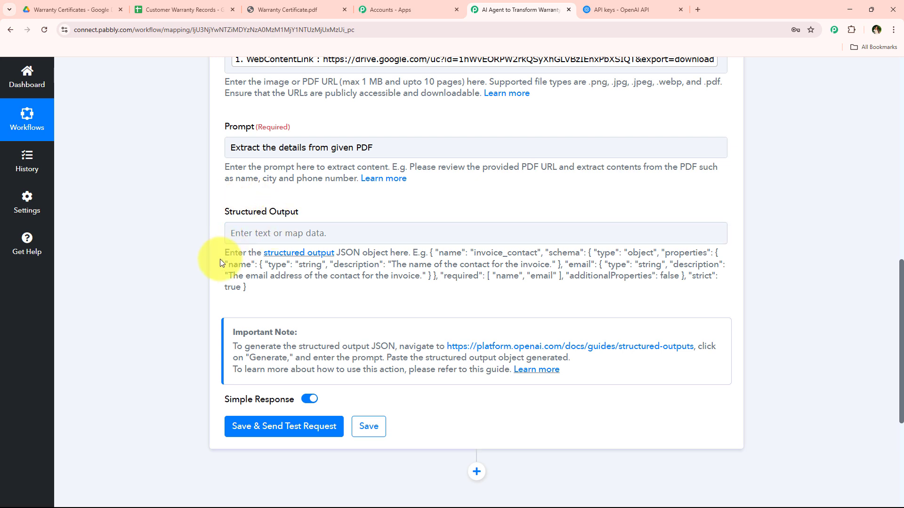
drag(219, 259, 410, 251)
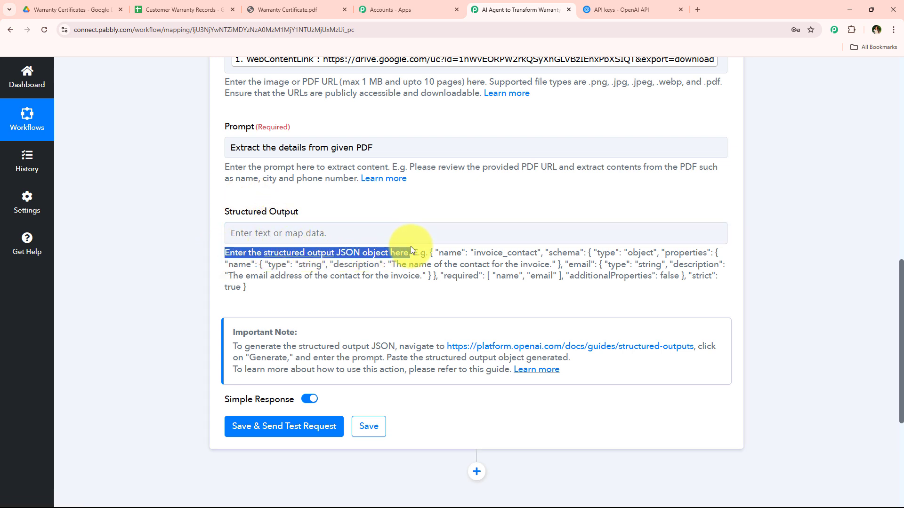
click(312, 210)
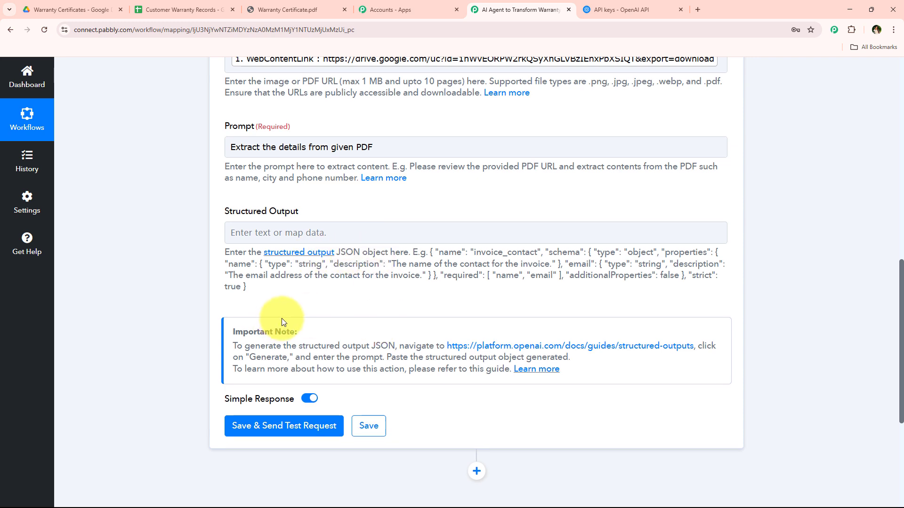
scroll(254, 283, down, 2)
drag(222, 241, 318, 241)
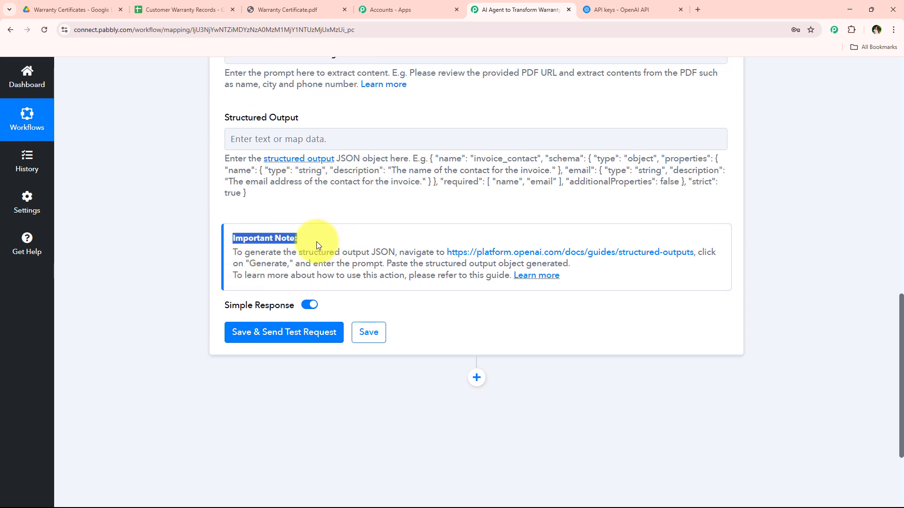
drag(233, 253, 449, 253)
click(647, 259)
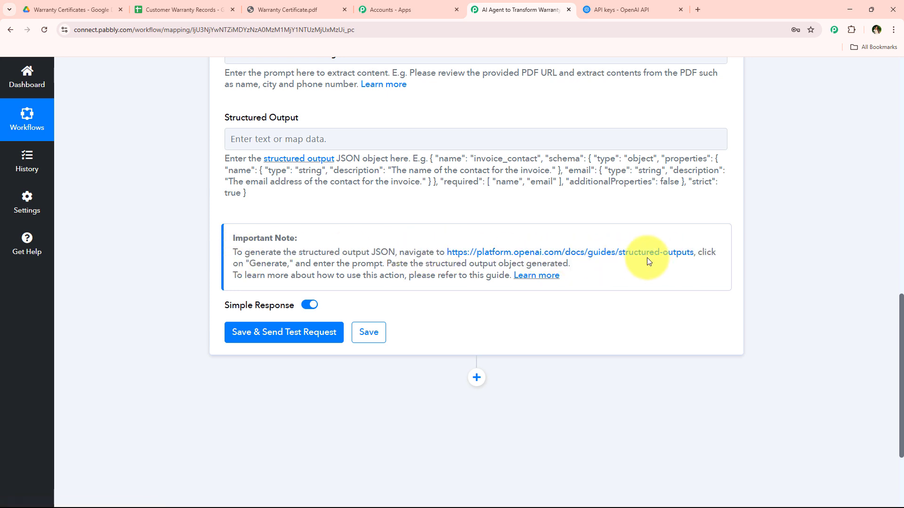
click(646, 254)
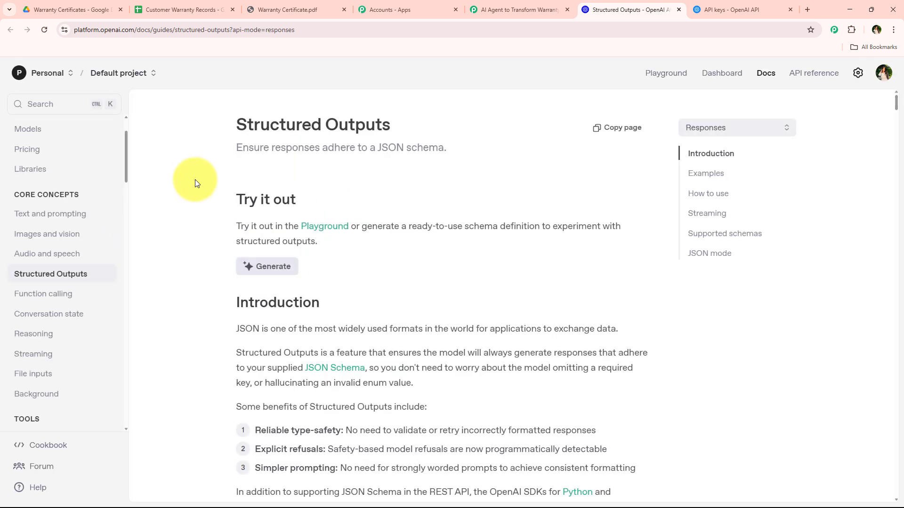
click(264, 267)
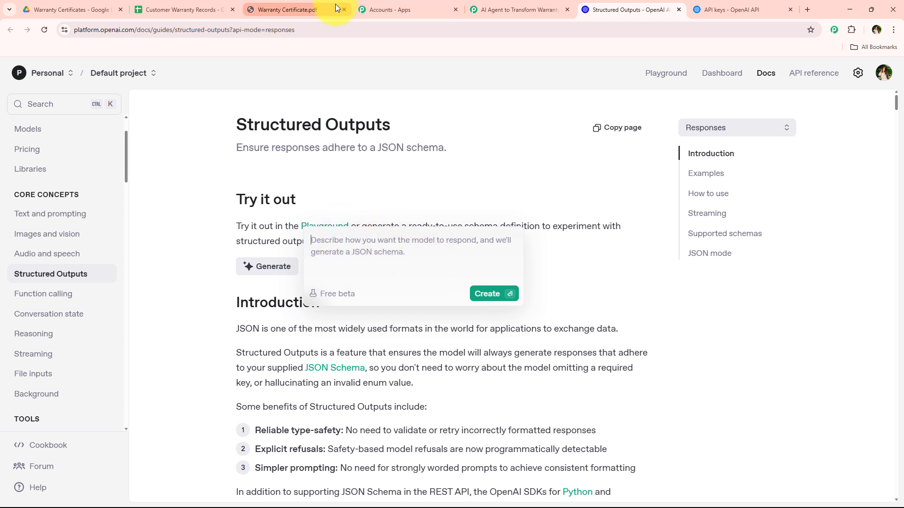
Step: Review the warranty certificate PDF and bring up a blank Notepad note beside it
click(296, 9)
scroll(281, 189, down, 3)
scroll(282, 222, up, 3)
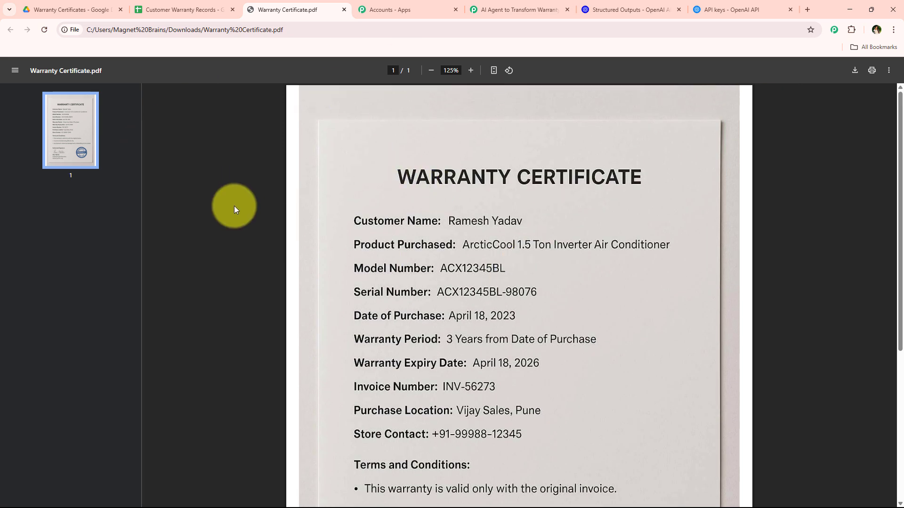
key(alt+Tab)
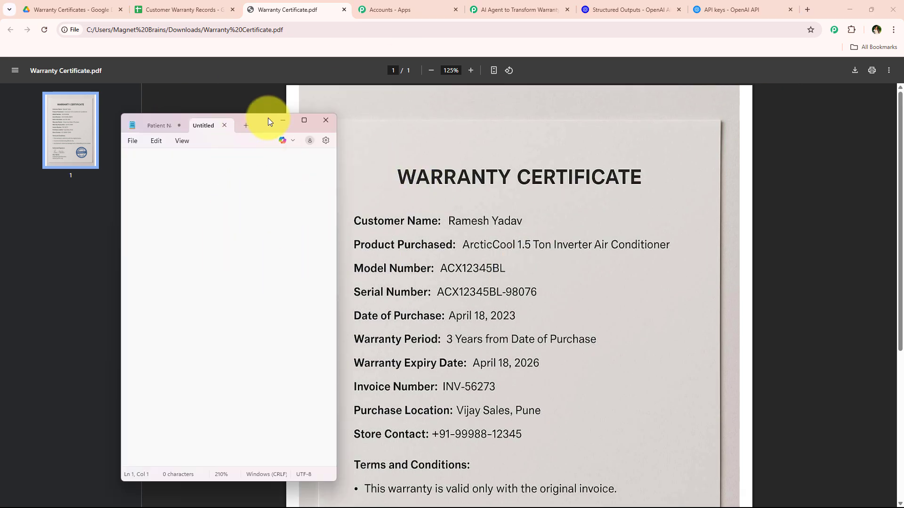
mouse_move(268, 118)
mouse_down()
mouse_move(703, 135)
mouse_move(271, 126)
mouse_up()
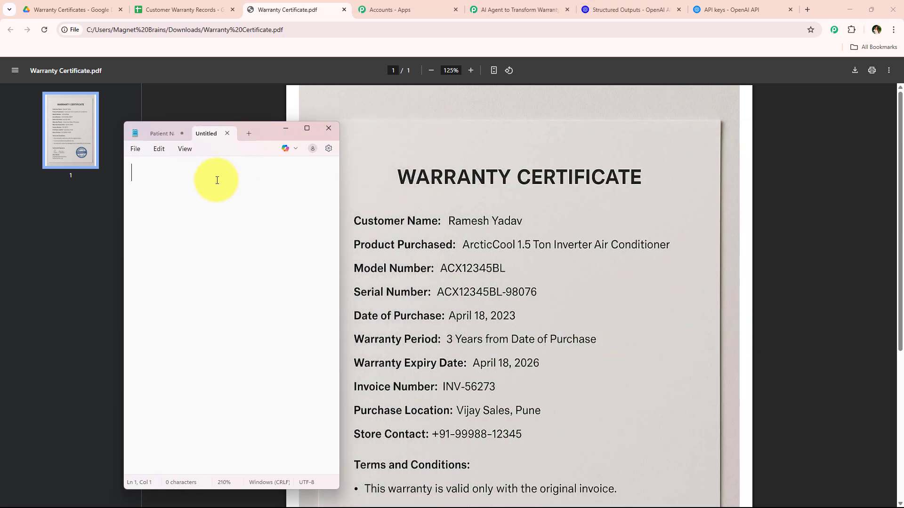
Step: Write a Customer Name entry in the note with "Format: Short Text" and an instruction to extract the customer's full name from the warranty document
text(Customer Name)
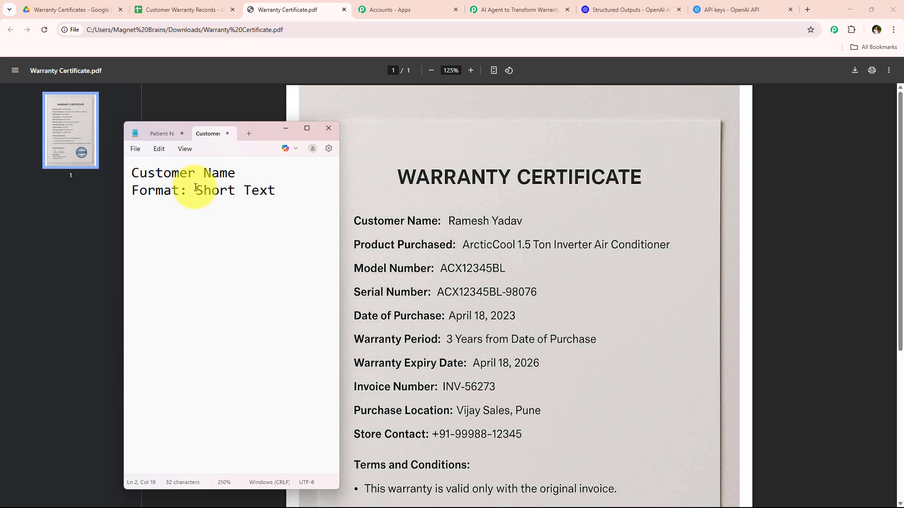
text(Extract and provide the full name of the customer from the warranty document.)
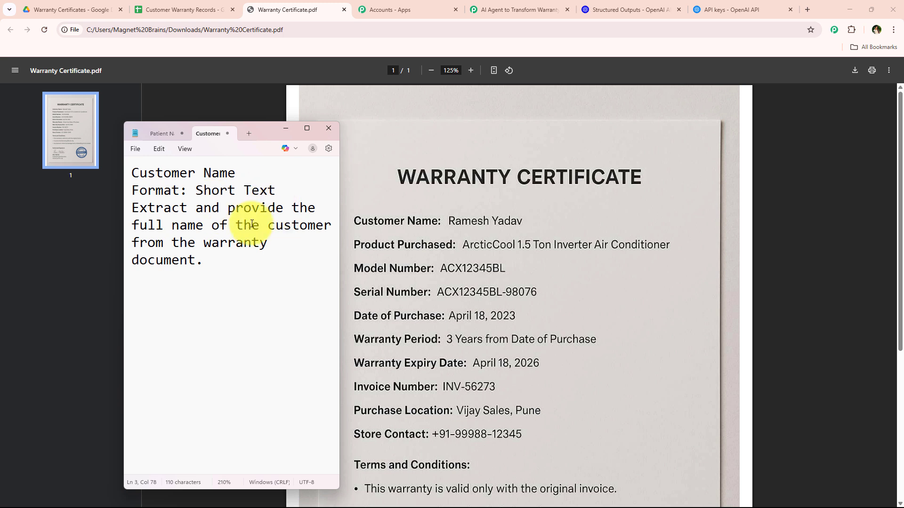
drag(225, 259, 123, 171)
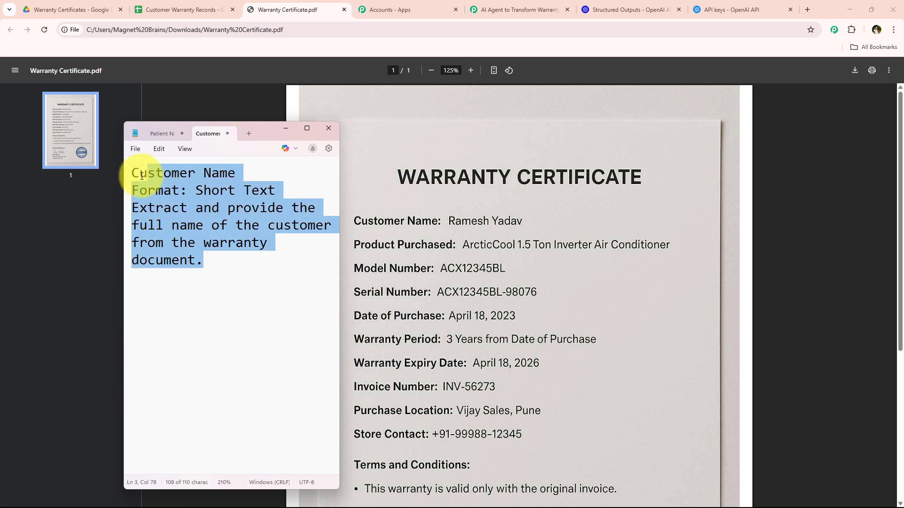
ctrl+scroll(156, 190, down, 2)
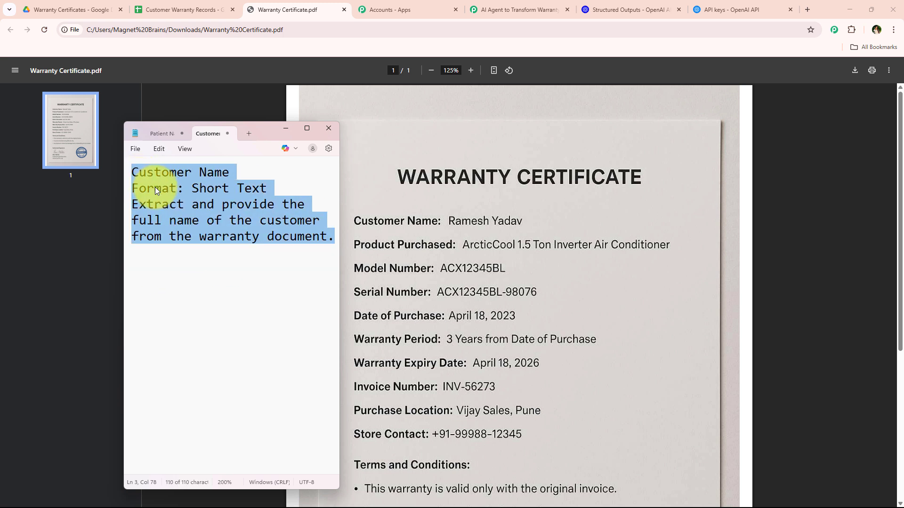
click(224, 297)
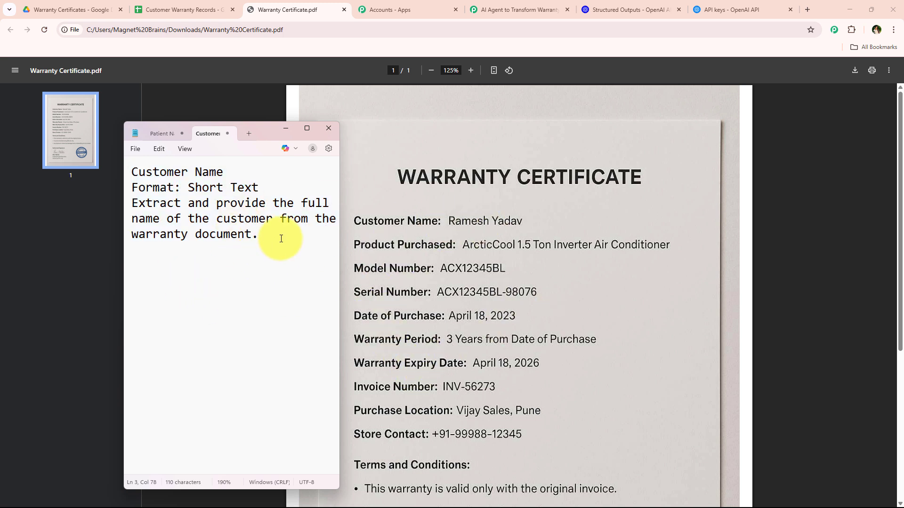
key(Return)
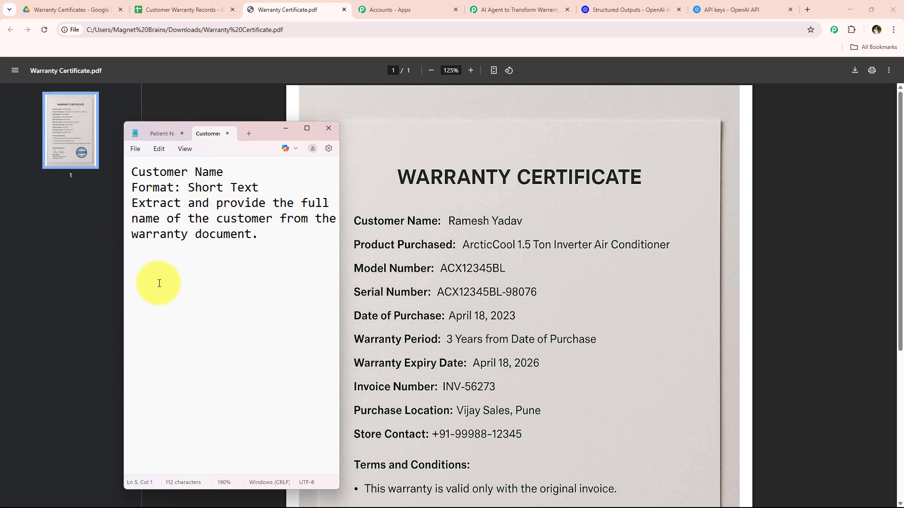
Step: Replace the note with extraction instructions for Customer Name, Product Name, Serial Number, Store Name, Invoice Number (Short Text), Purchase Date and Warranty Expiry (Date)
key(ctrl+a)
key(ctrl+v)
ctrl+scroll(159, 283, down, 4)
scroll(240, 301, down, 4)
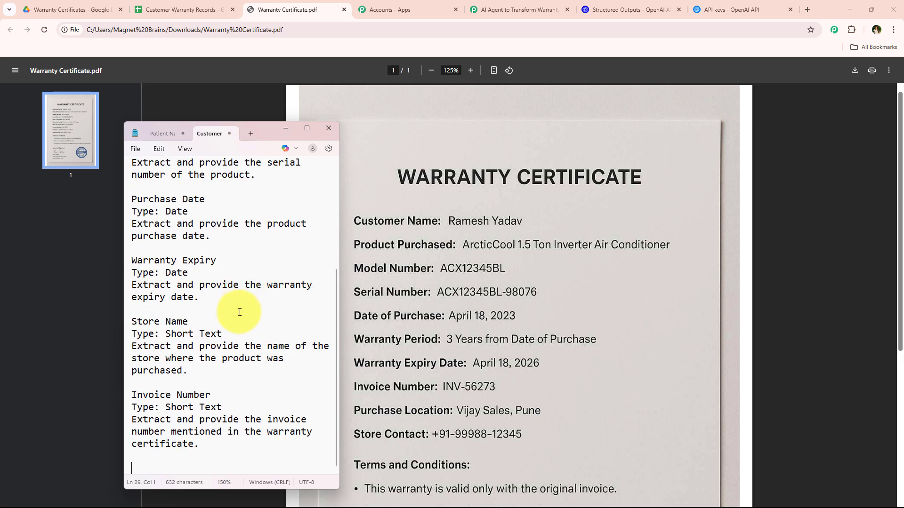
scroll(239, 329, up, 4)
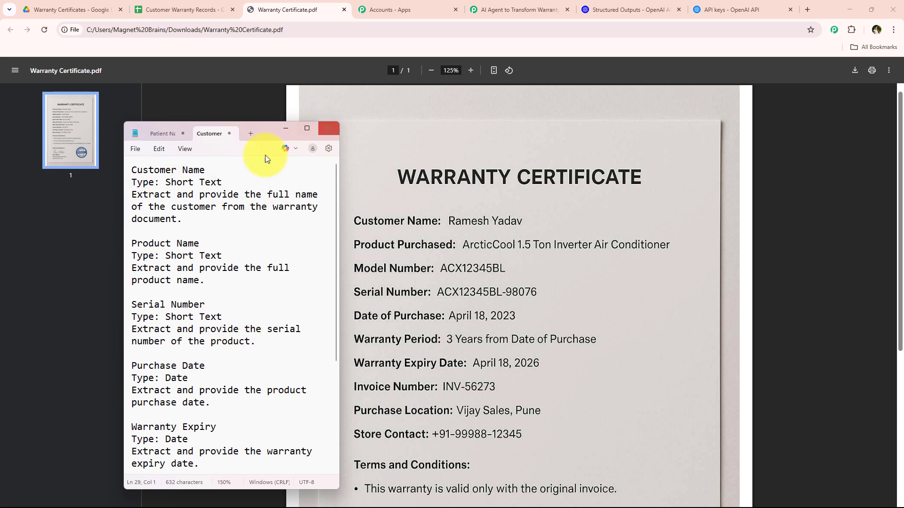
Step: Move all the field instructions from the note into the OpenAI schema generator prompt and create the JSON schema
key(ctrl+a)
key(ctrl+x)
click(326, 129)
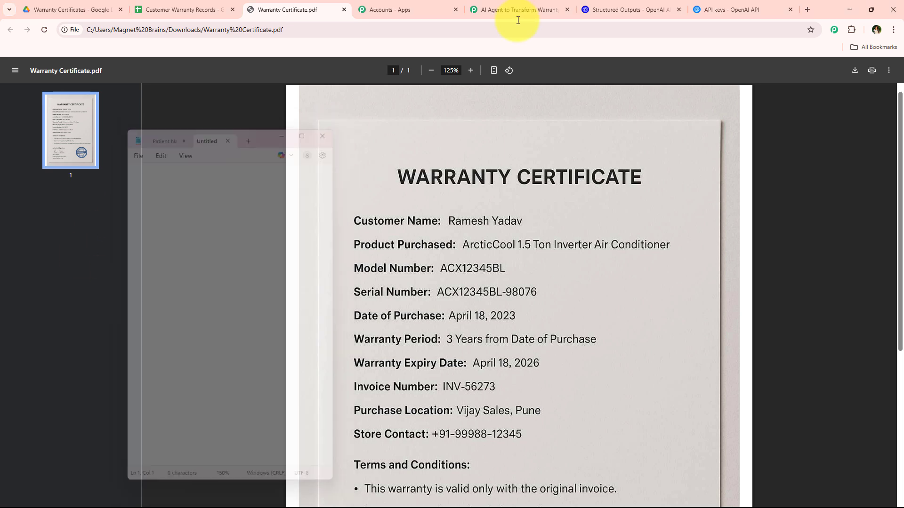
click(628, 9)
key(ctrl+v)
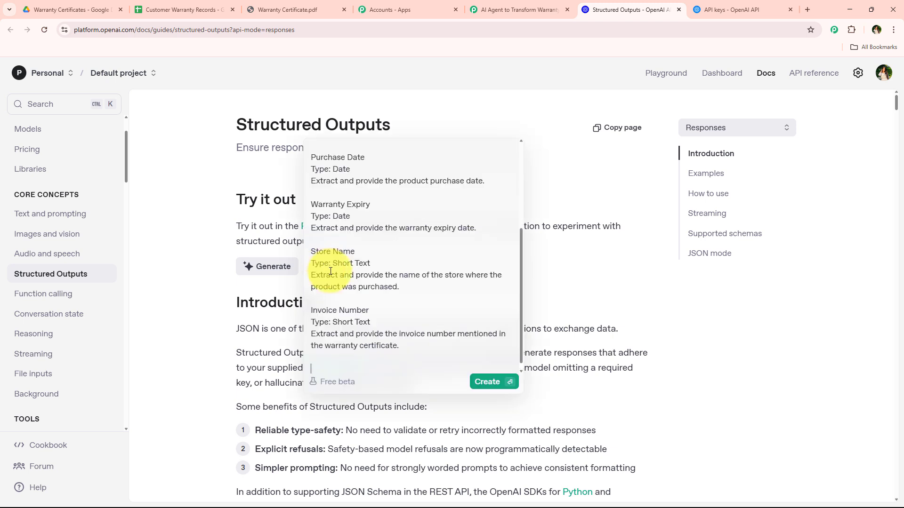
click(489, 383)
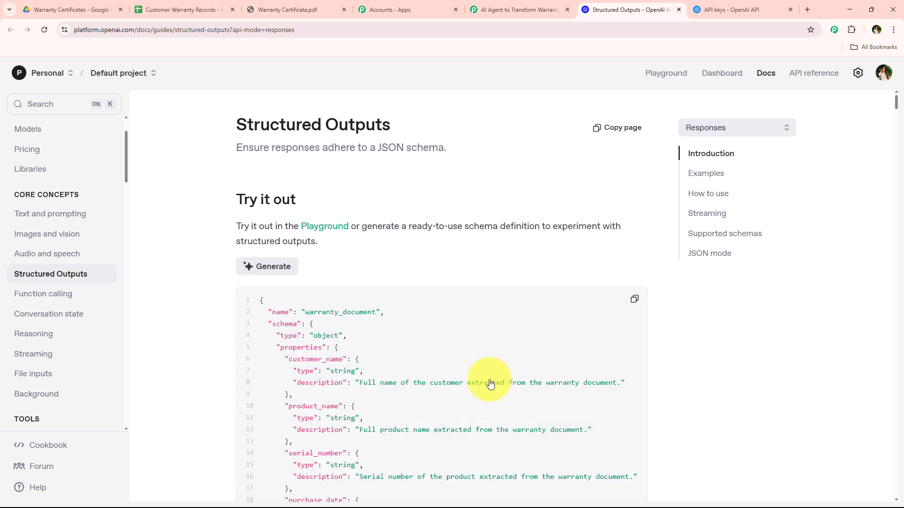
Step: Look through the generated warranty_document JSON schema and copy it in full
scroll(304, 267, down, 6)
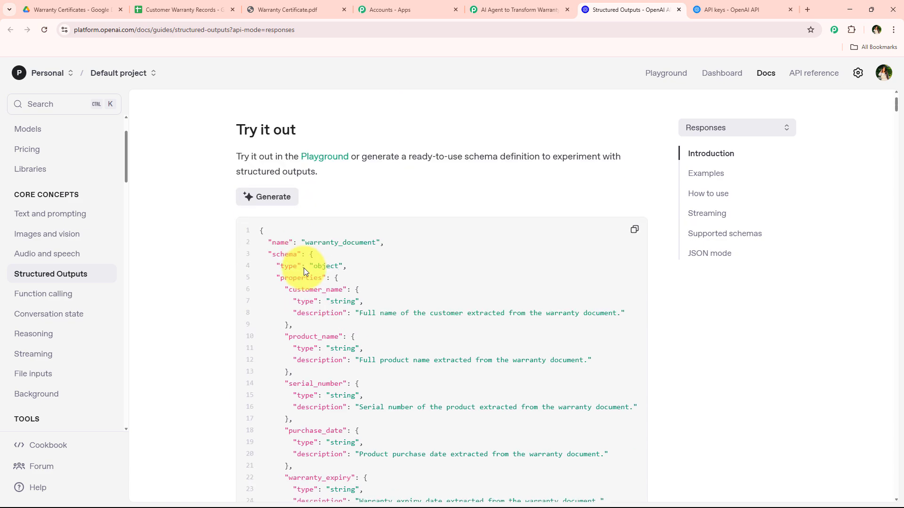
scroll(306, 289, up, 3)
scroll(308, 278, down, 1)
scroll(306, 273, down, 6)
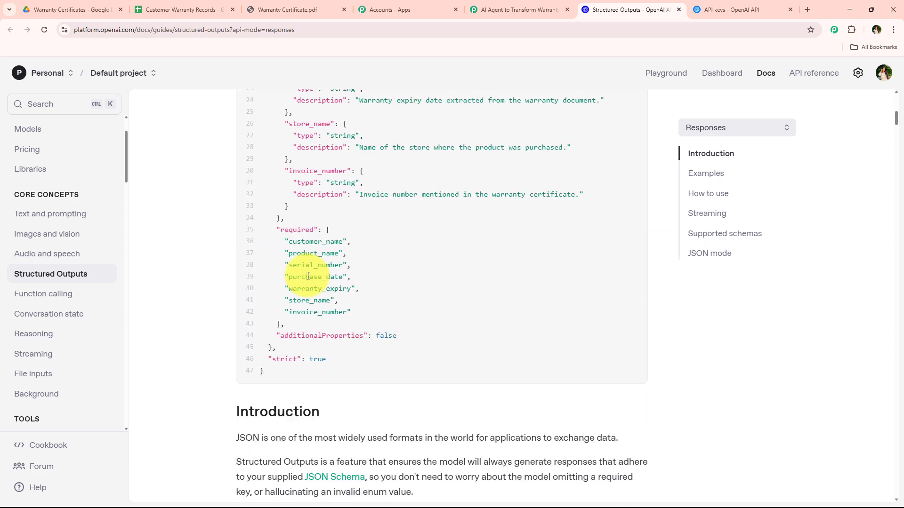
scroll(323, 252, up, 8)
click(635, 255)
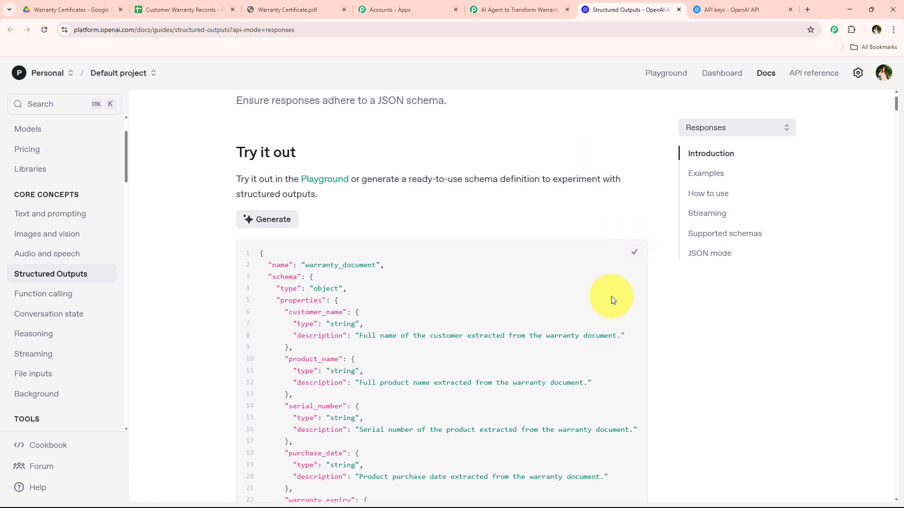
Step: Paste the copied warranty_document schema into the OpenAI action's Structured Output field in Pabbly Connect
click(518, 9)
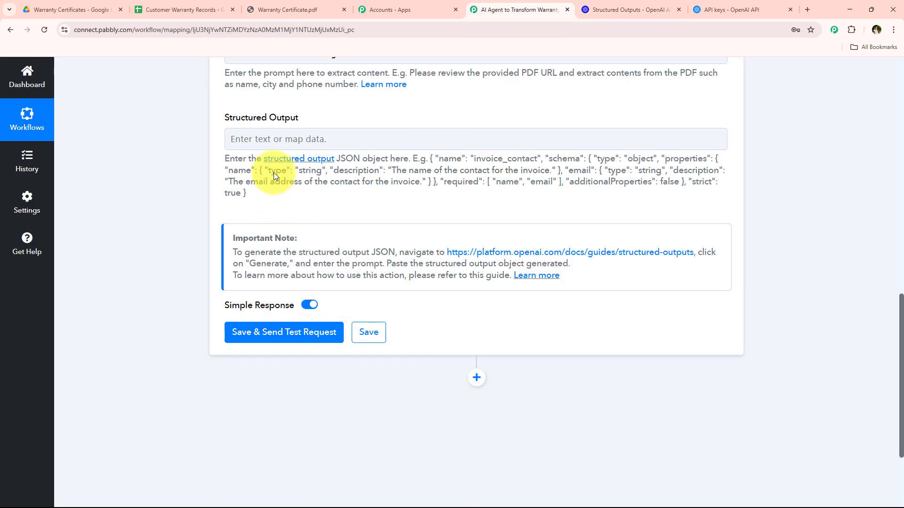
right_click(272, 136)
click(286, 240)
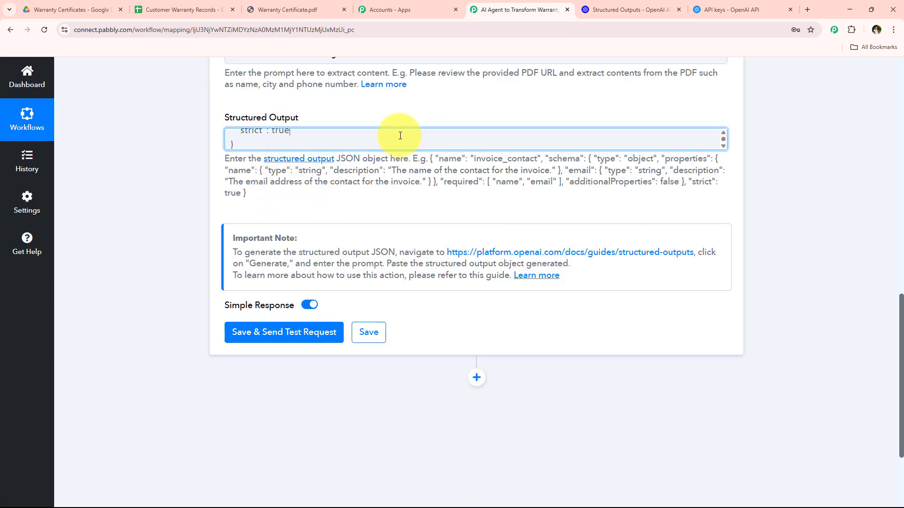
click(208, 142)
scroll(320, 198, up, 3)
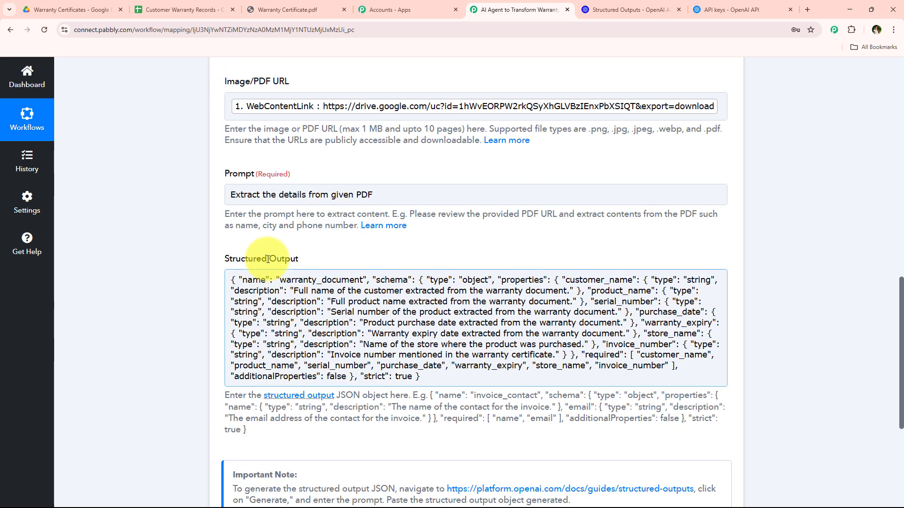
Step: Save the OpenAI action and send a test request, rechecking its URL, prompt and schema while the response loads
scroll(282, 262, down, 3)
scroll(344, 247, down, 4)
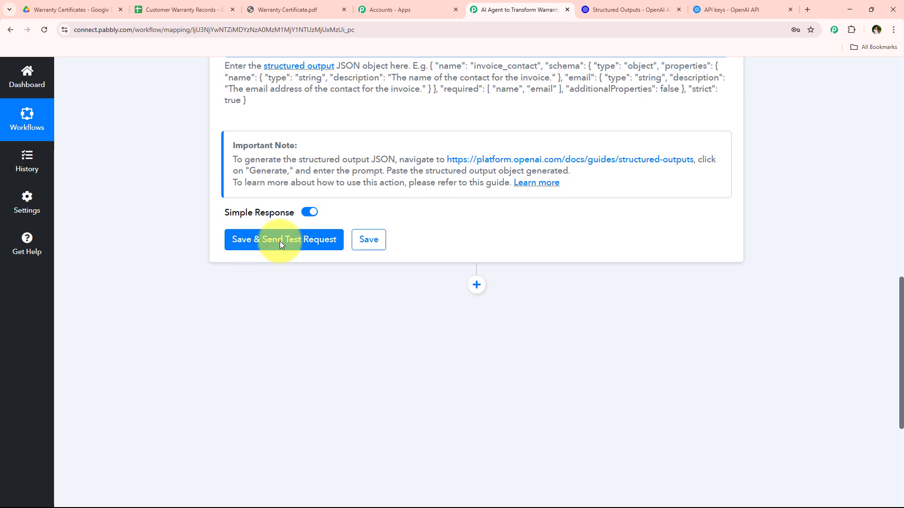
click(279, 243)
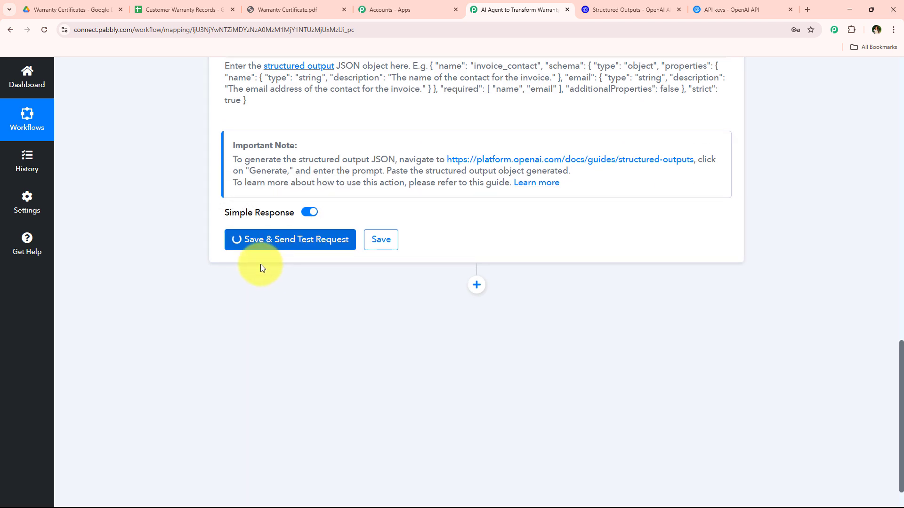
scroll(389, 242, up, 5)
scroll(369, 347, down, 6)
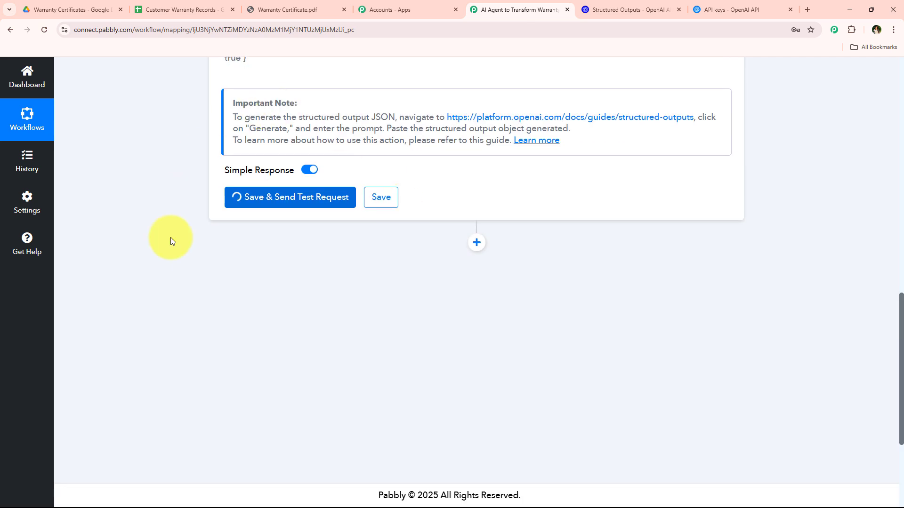
scroll(188, 245, up, 7)
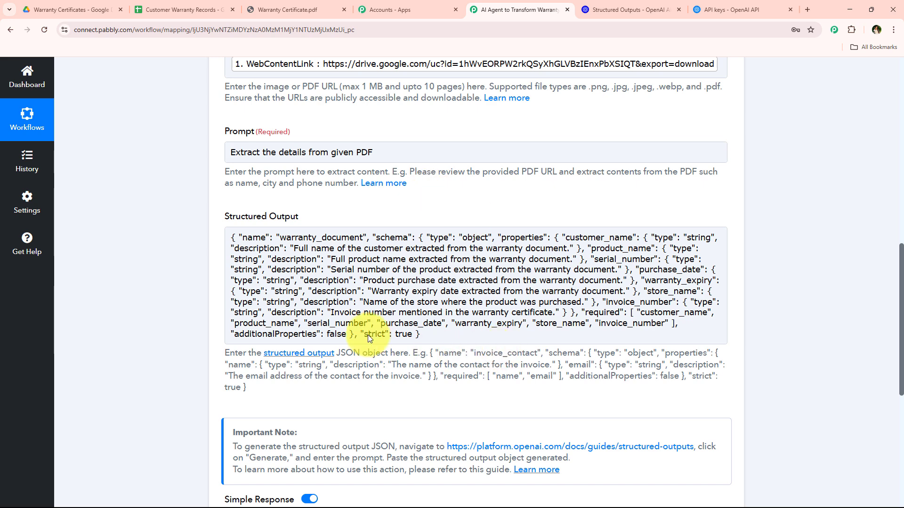
scroll(295, 301, up, 3)
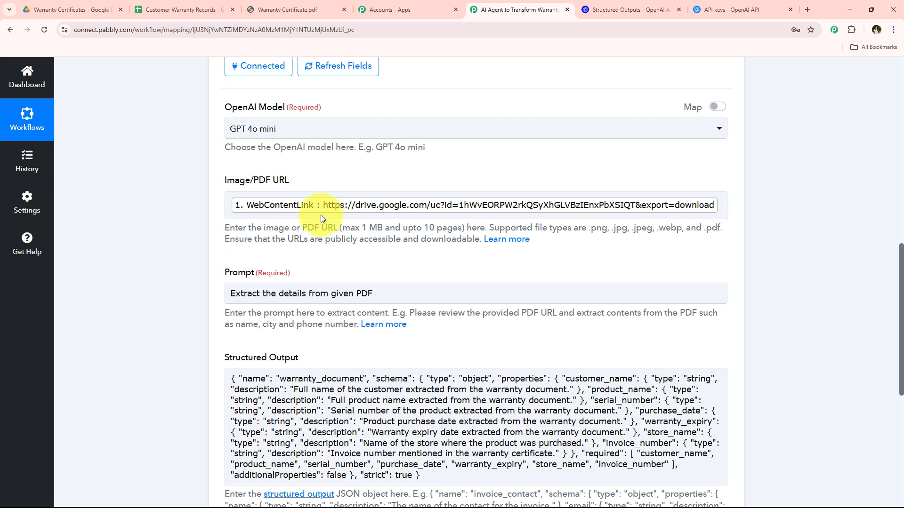
scroll(320, 214, down, 10)
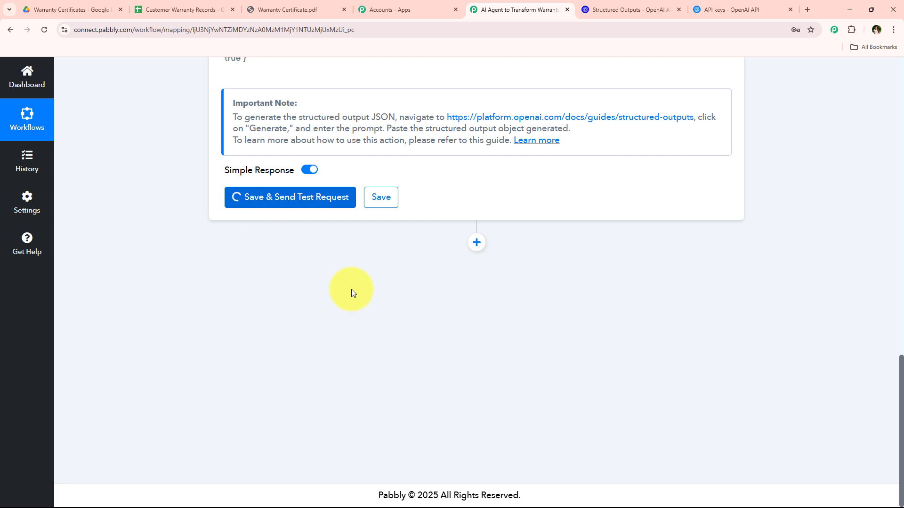
scroll(302, 290, up, 4)
scroll(301, 290, down, 4)
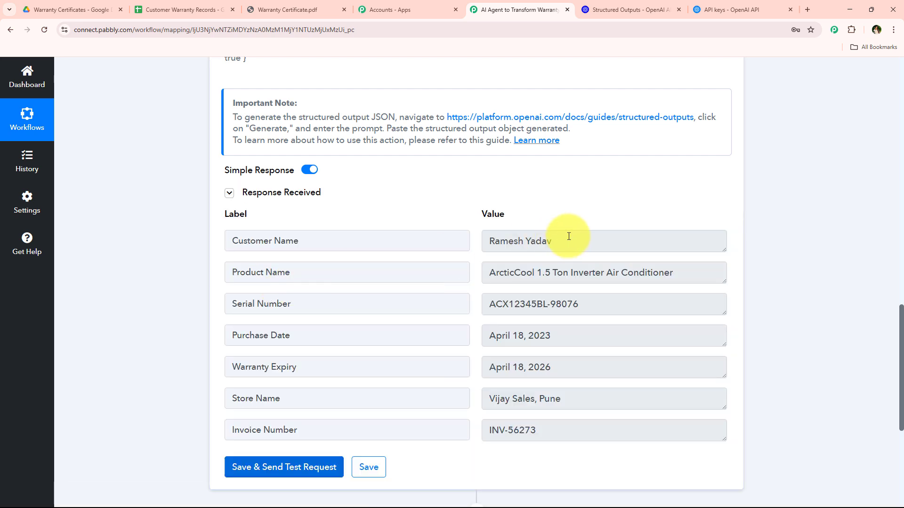
Step: Examine the received response values for customer name, product name, serial number, purchase date, warranty expiry, store name and invoice number
drag(569, 239, 486, 244)
drag(681, 275, 565, 281)
click(642, 314)
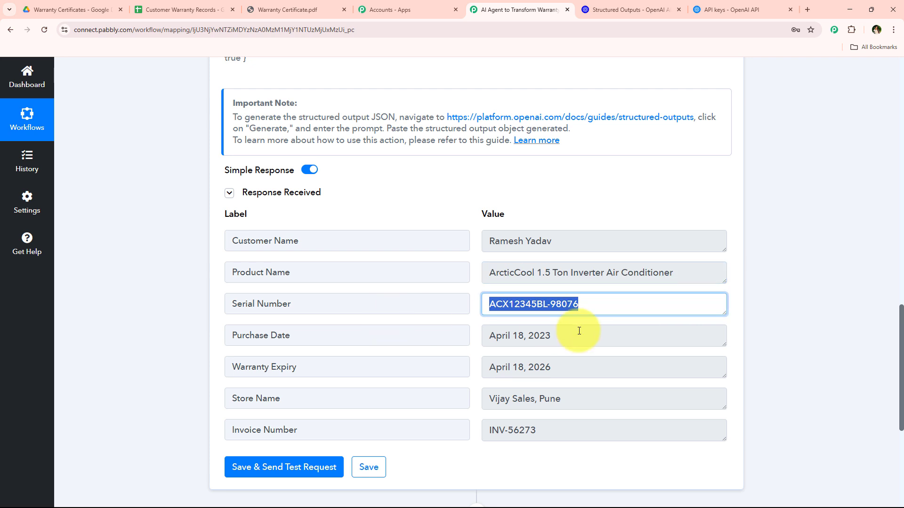
click(579, 332)
click(605, 363)
click(641, 398)
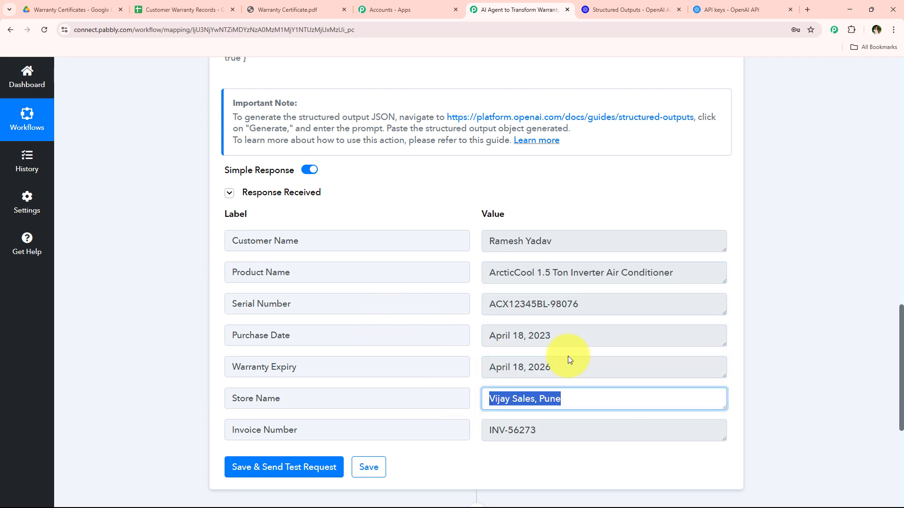
click(590, 240)
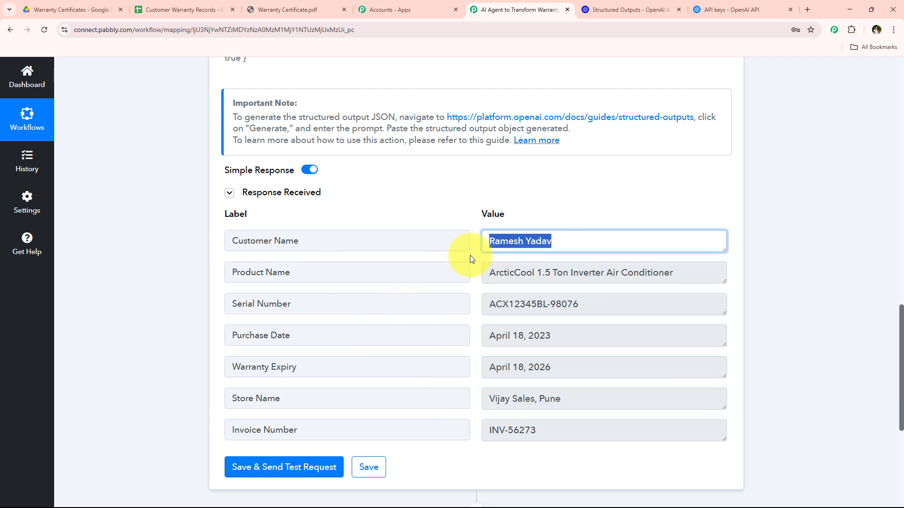
click(491, 273)
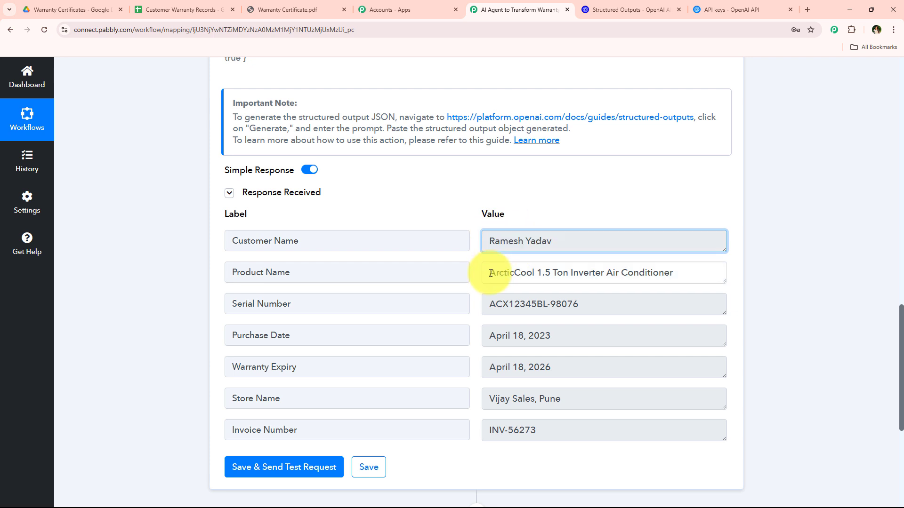
click(615, 303)
click(546, 333)
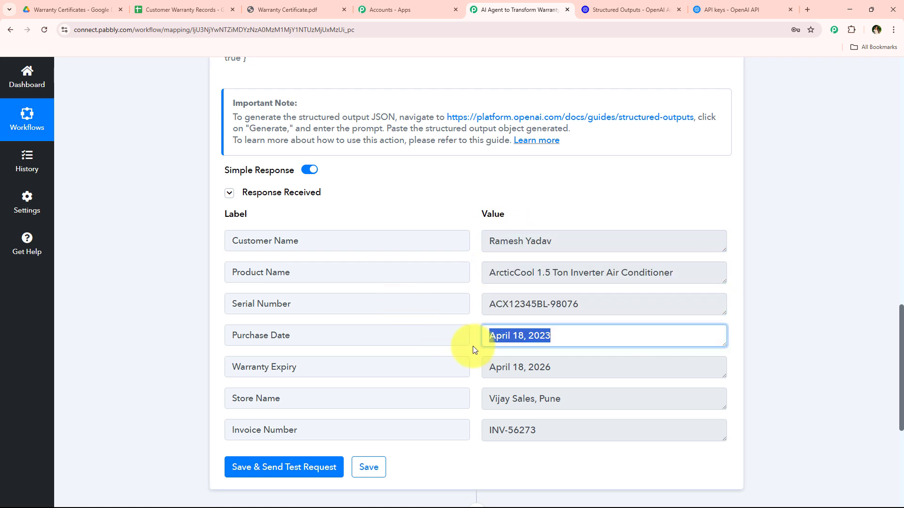
click(593, 374)
click(597, 391)
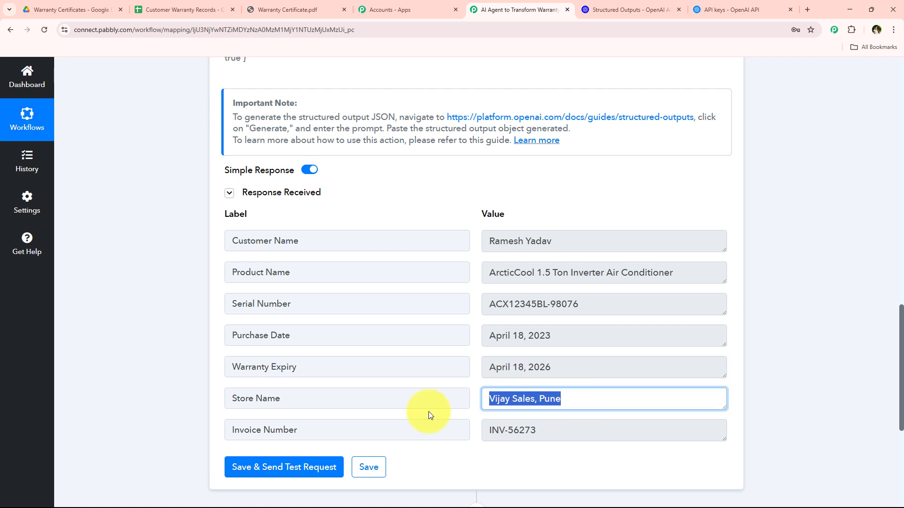
click(515, 438)
middle_click(181, 271)
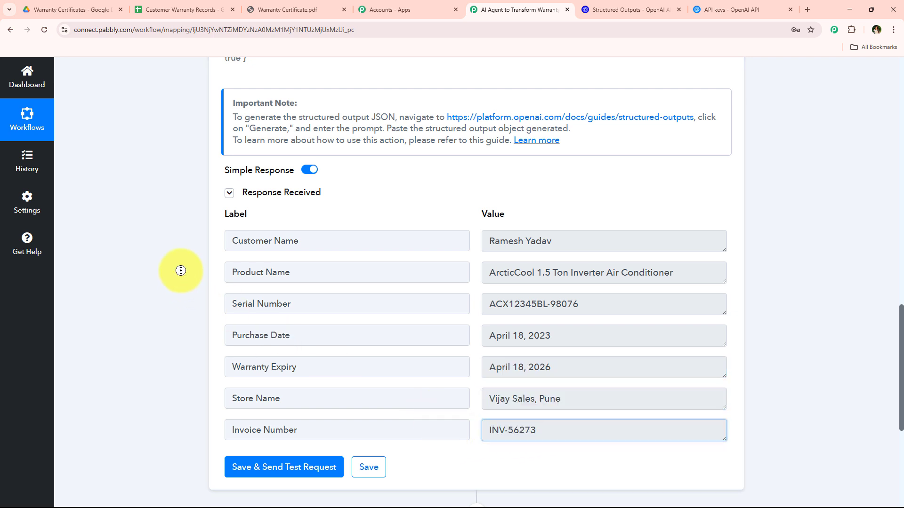
scroll(186, 287, down, 6)
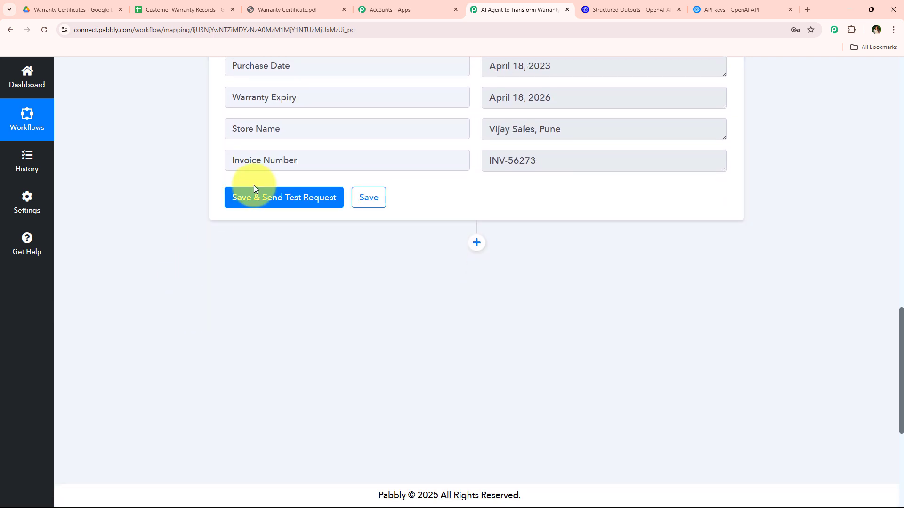
Step: Add a Google Sheets action with the Add New Row event after the OpenAI step
click(476, 243)
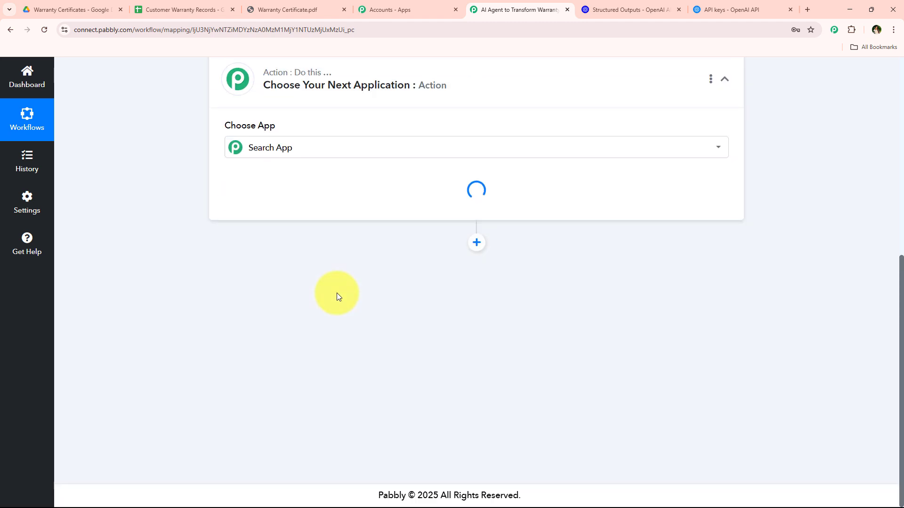
text(sheets)
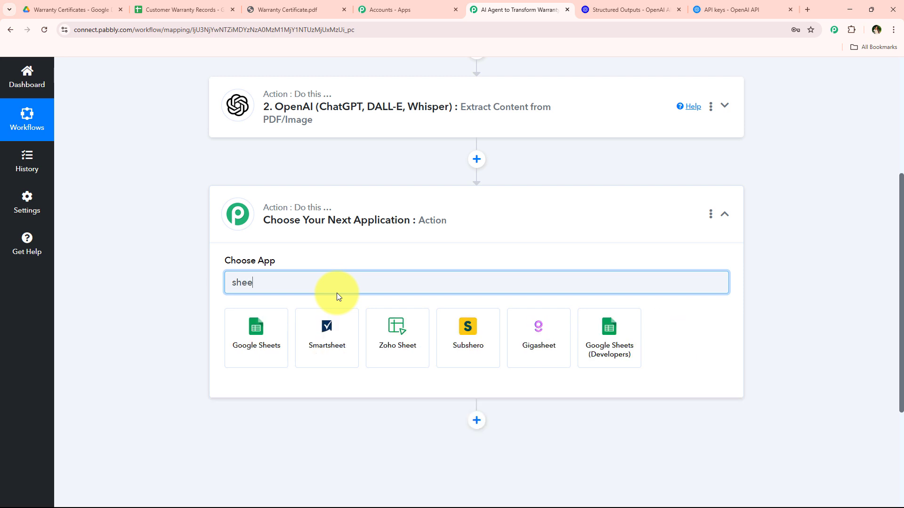
click(277, 331)
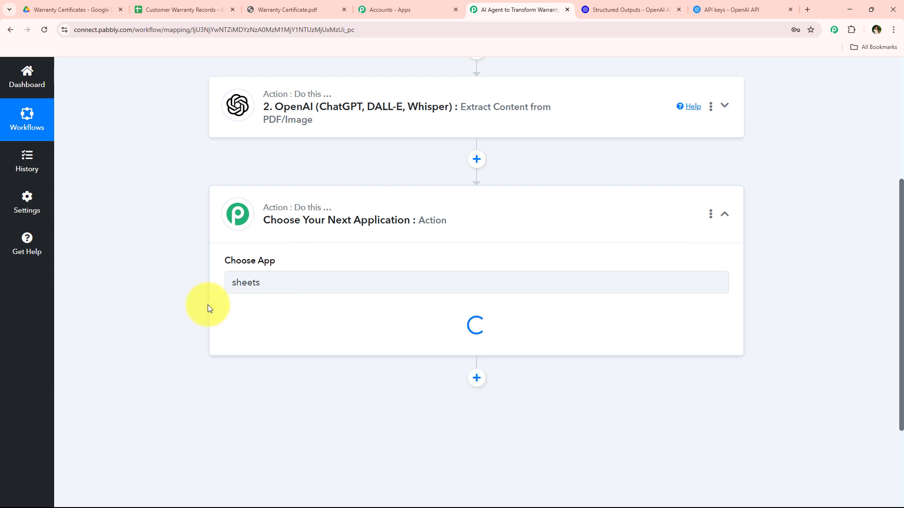
click(272, 337)
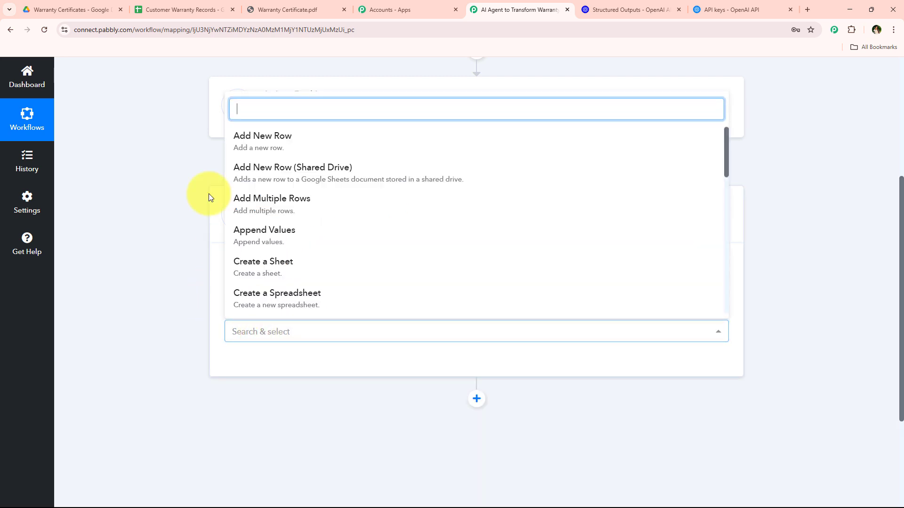
click(265, 152)
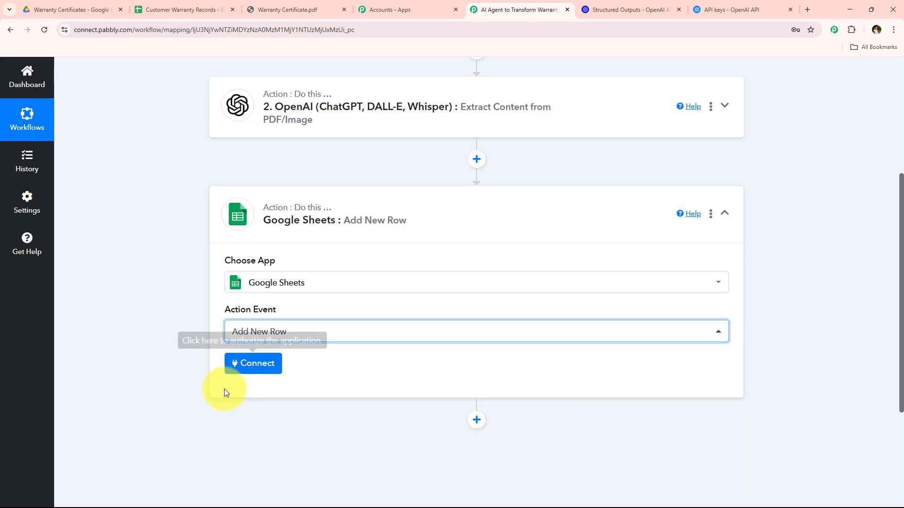
Step: Connect Google Sheets through a new connection, signing in with the Pabbly Google account and allowing the requested access
click(240, 370)
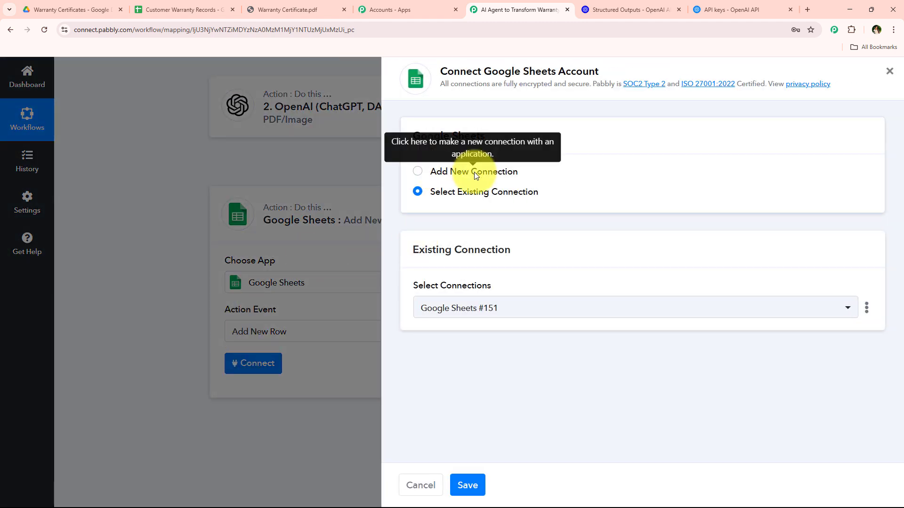
triple_click(474, 172)
drag(553, 190, 407, 198)
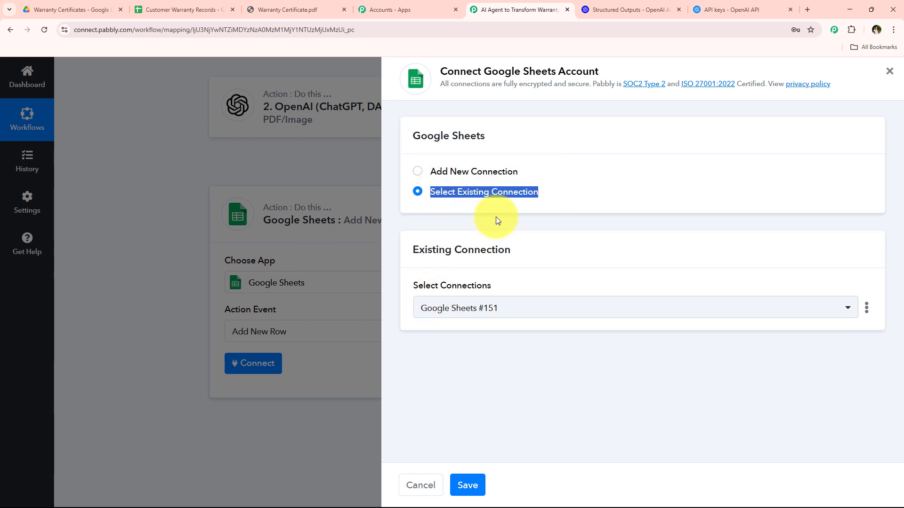
drag(483, 72, 680, 80)
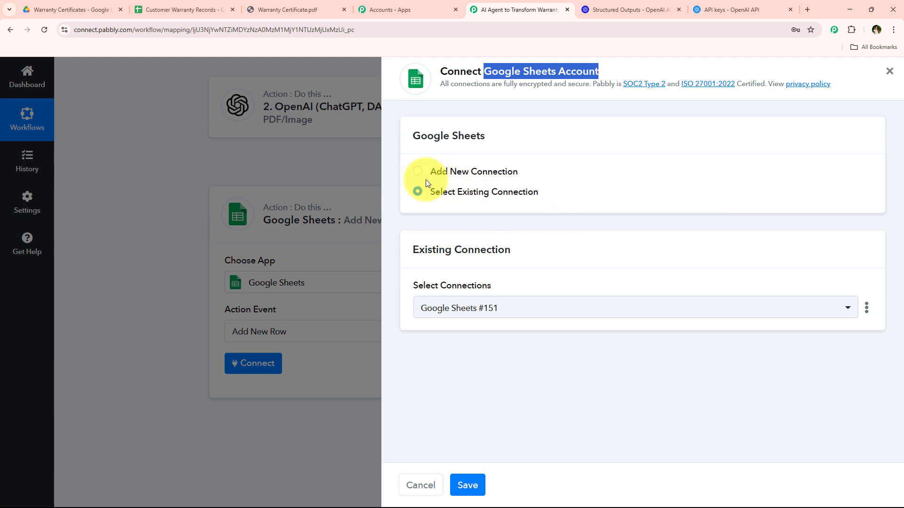
drag(430, 196, 552, 199)
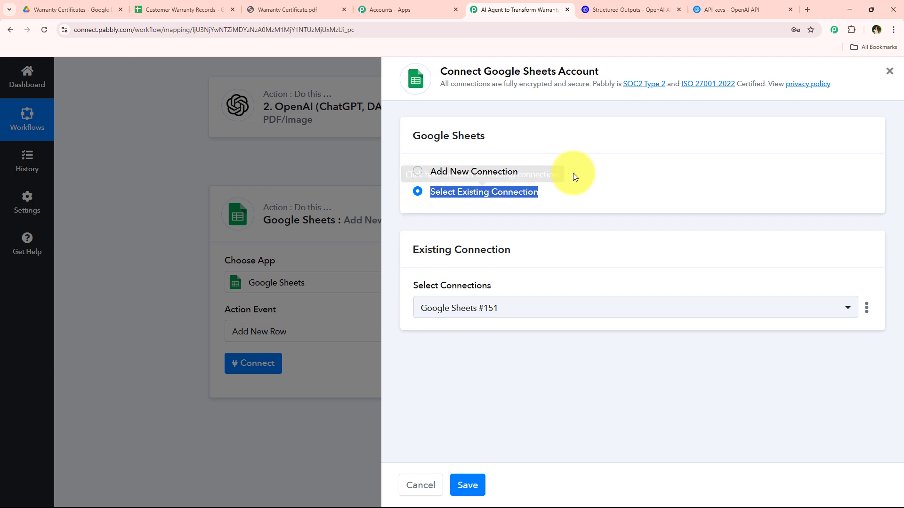
click(499, 171)
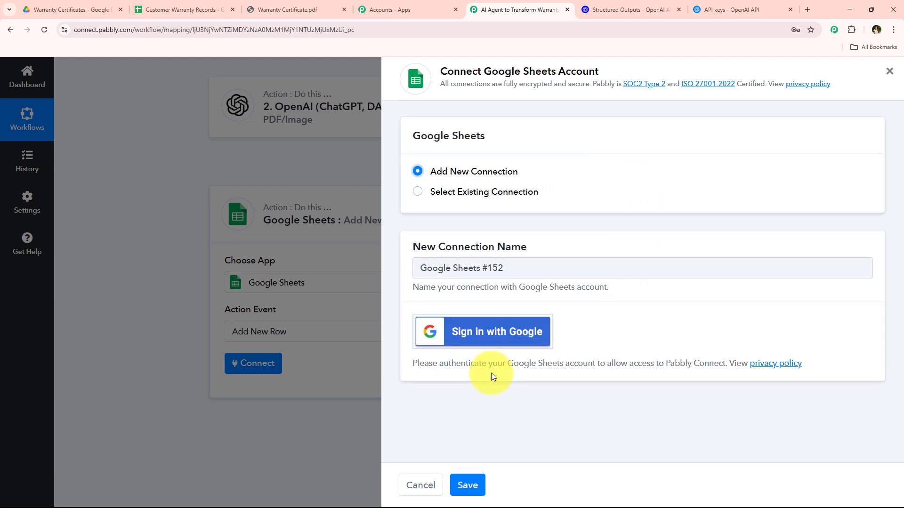
click(529, 344)
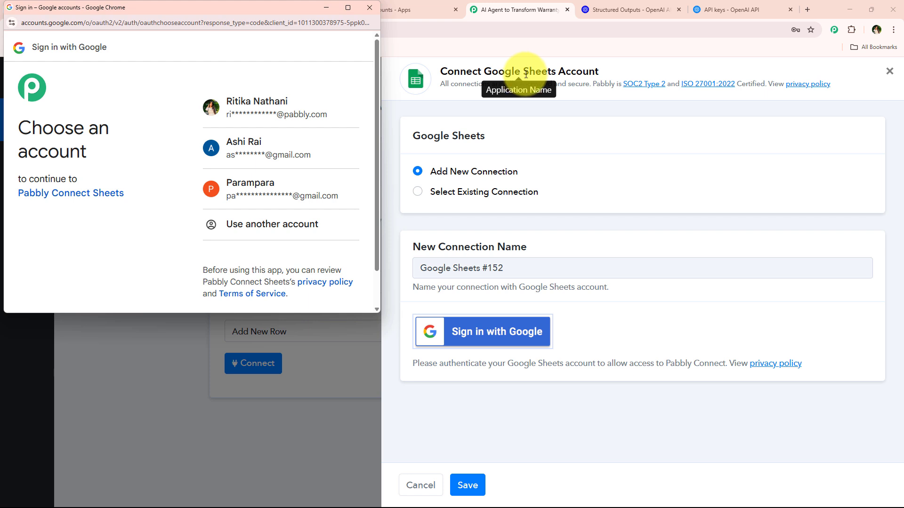
click(242, 108)
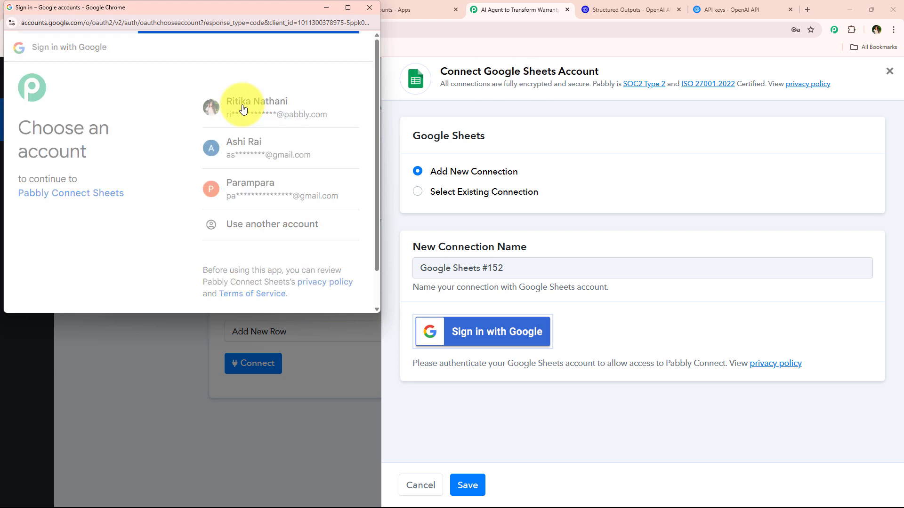
drag(226, 137, 314, 213)
scroll(308, 213, down, 4)
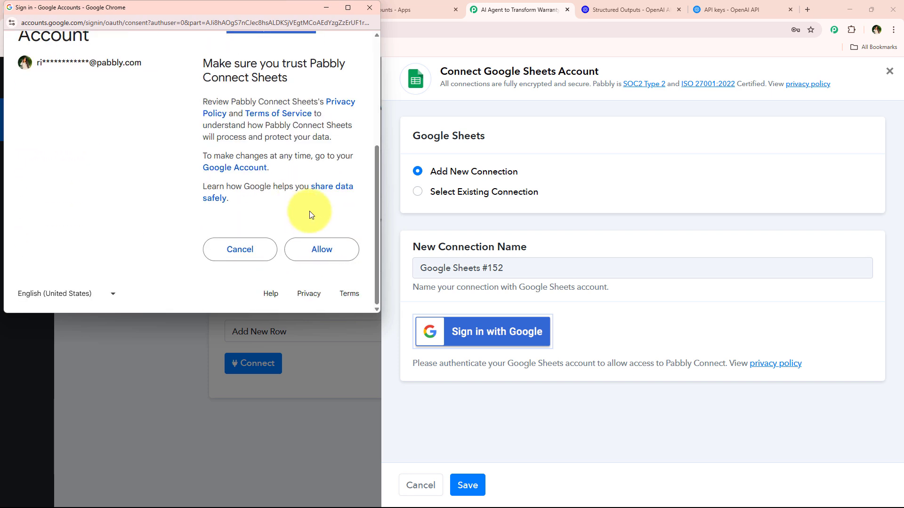
click(336, 253)
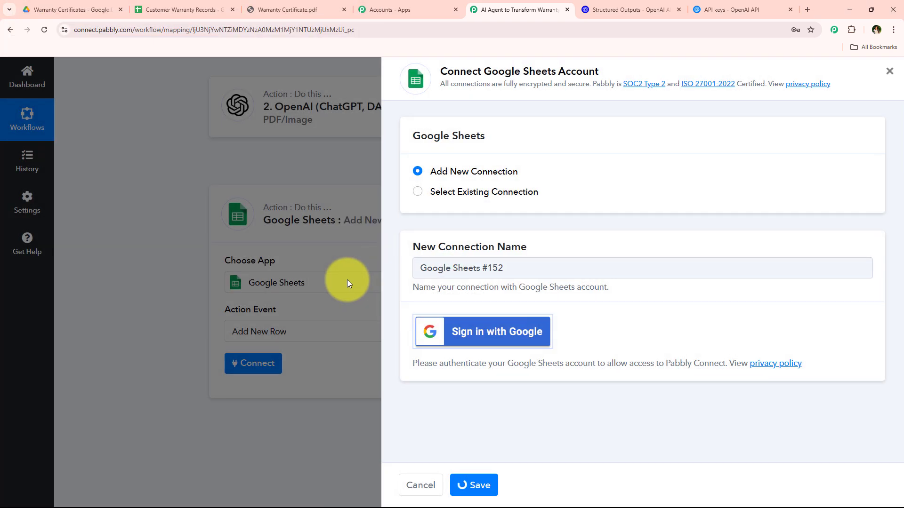
Step: Set the new row's destination to Sheet1 of the Customer Warranty Records spreadsheet and check the columns in that sheet
scroll(347, 288, down, 3)
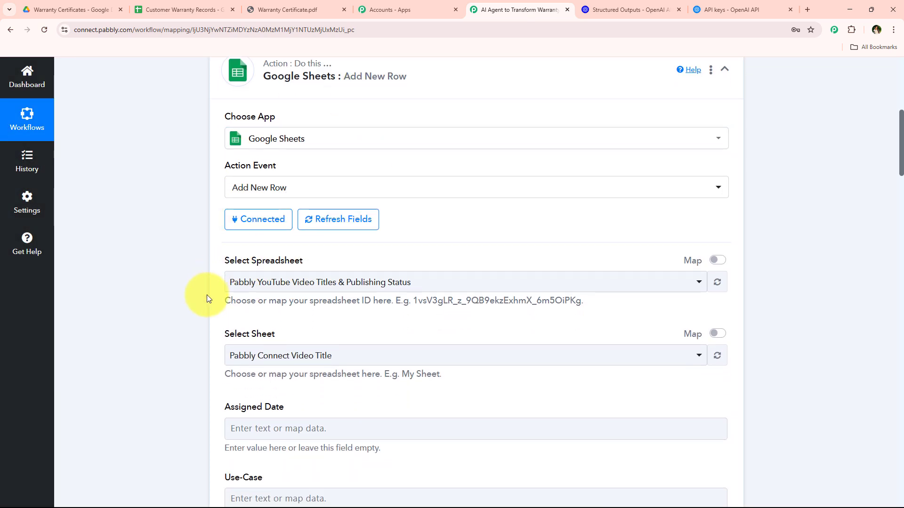
scroll(202, 273, down, 2)
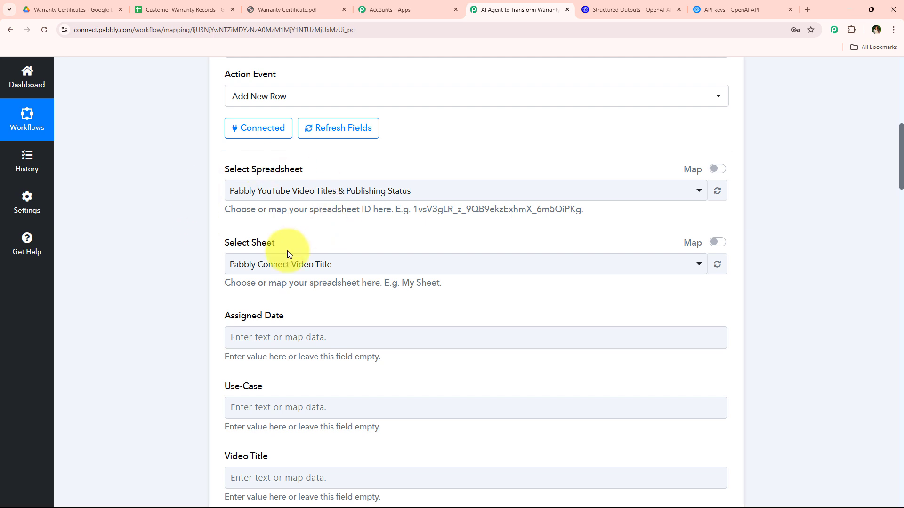
click(323, 195)
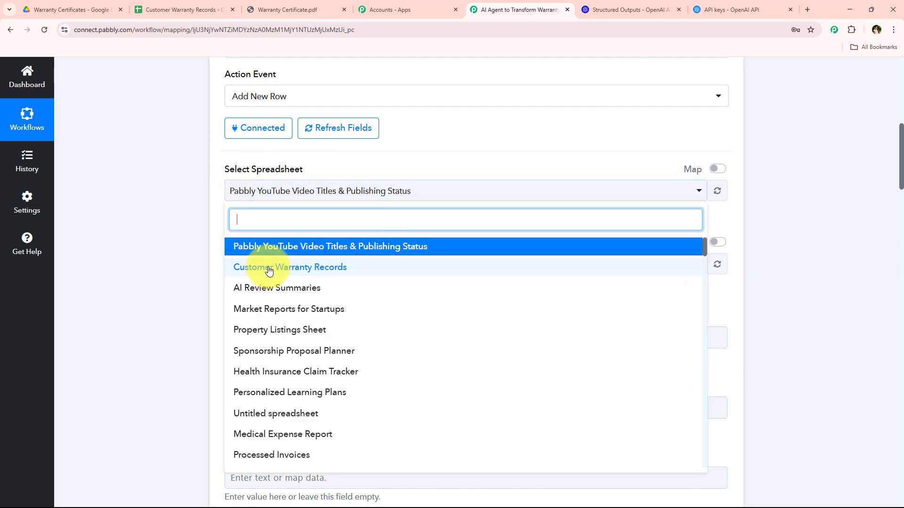
click(363, 272)
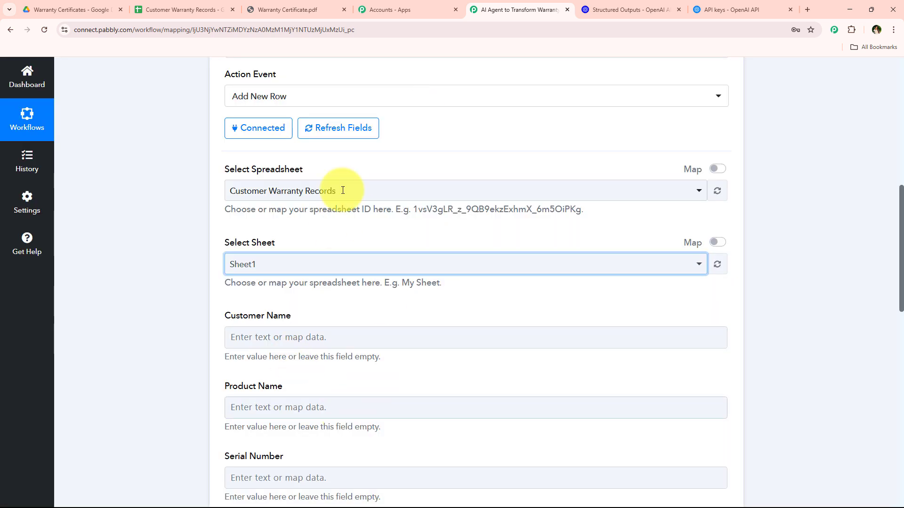
click(202, 9)
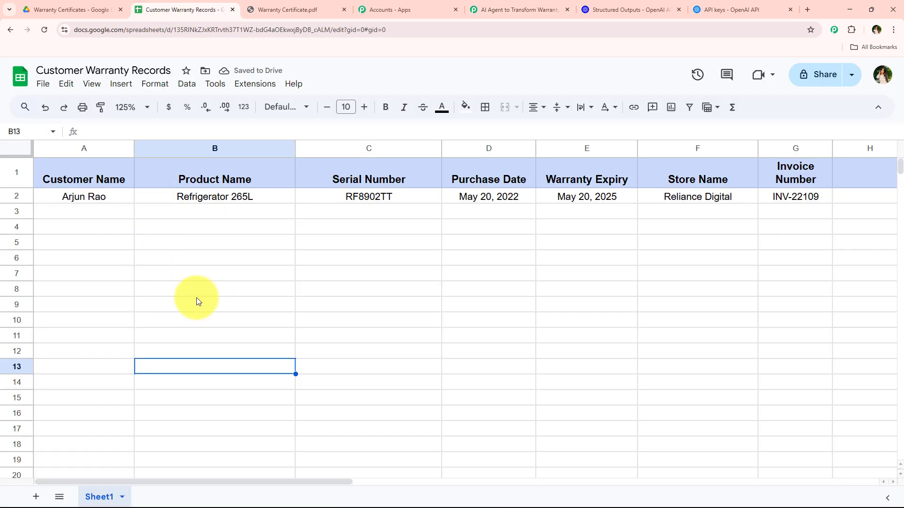
click(495, 3)
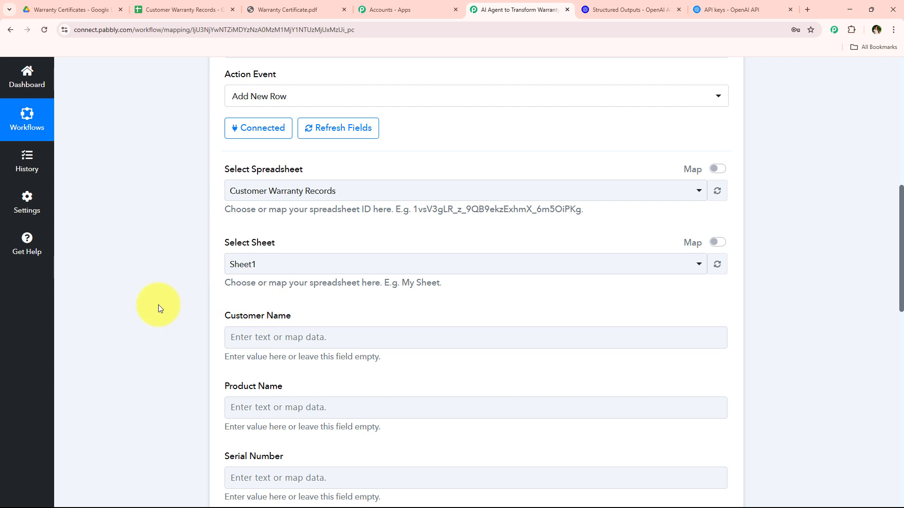
Step: Look over the row's column fields and map Customer Name to the customer name extracted by OpenAI
scroll(209, 213, down, 3)
drag(224, 171, 347, 426)
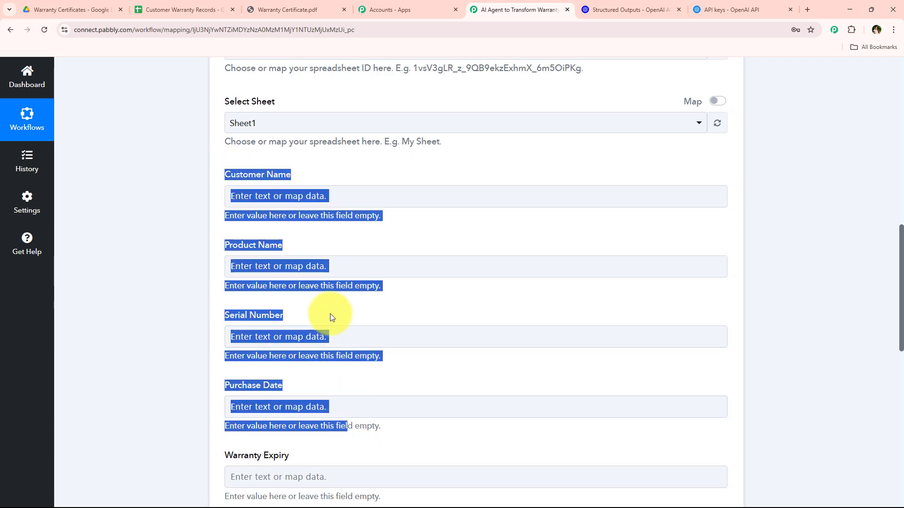
scroll(344, 158, down, 1)
click(342, 147)
click(180, 159)
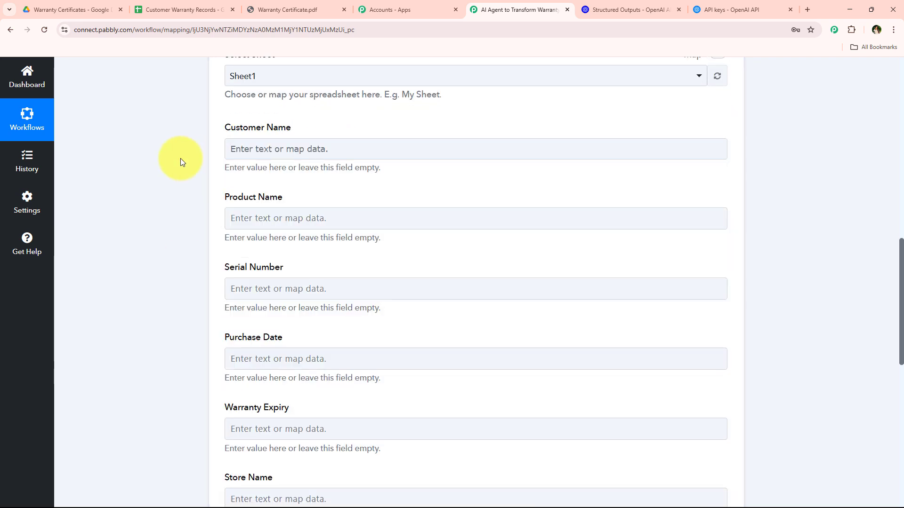
click(324, 146)
click(338, 109)
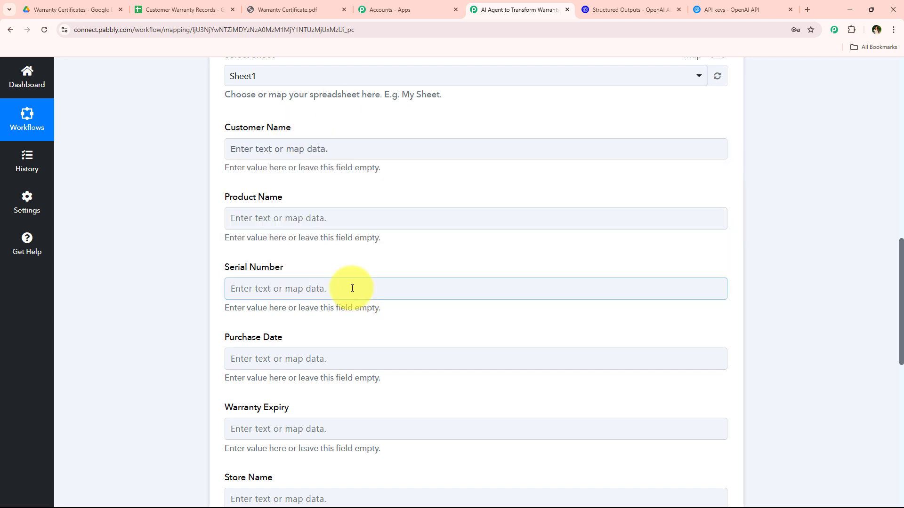
click(308, 150)
click(313, 275)
click(302, 307)
click(149, 248)
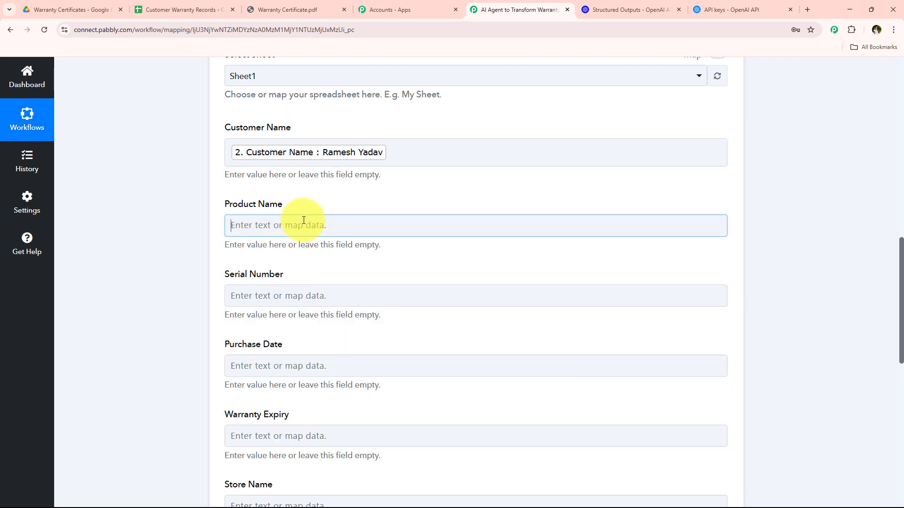
Step: Map the Product Name and Serial Number fields to the matching values from the OpenAI step
click(302, 222)
scroll(316, 257, down, 2)
click(323, 269)
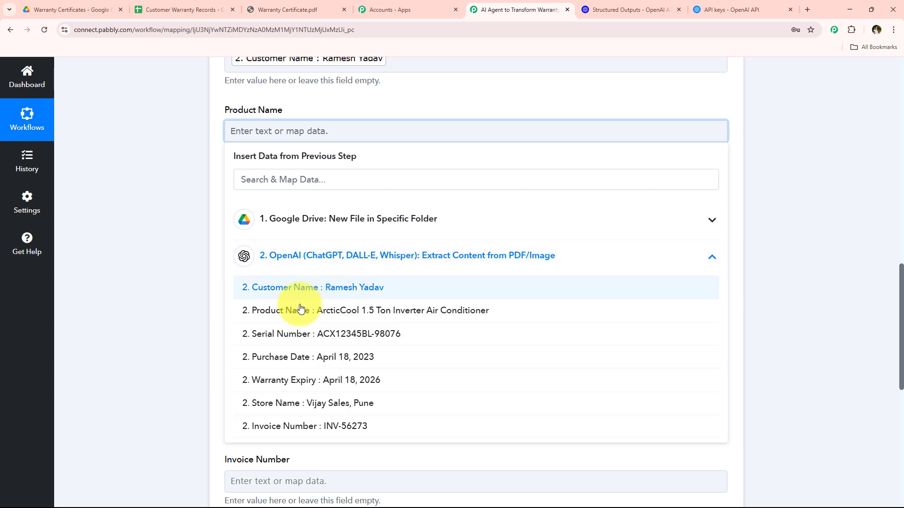
click(299, 309)
click(196, 240)
click(262, 212)
scroll(338, 204, down, 3)
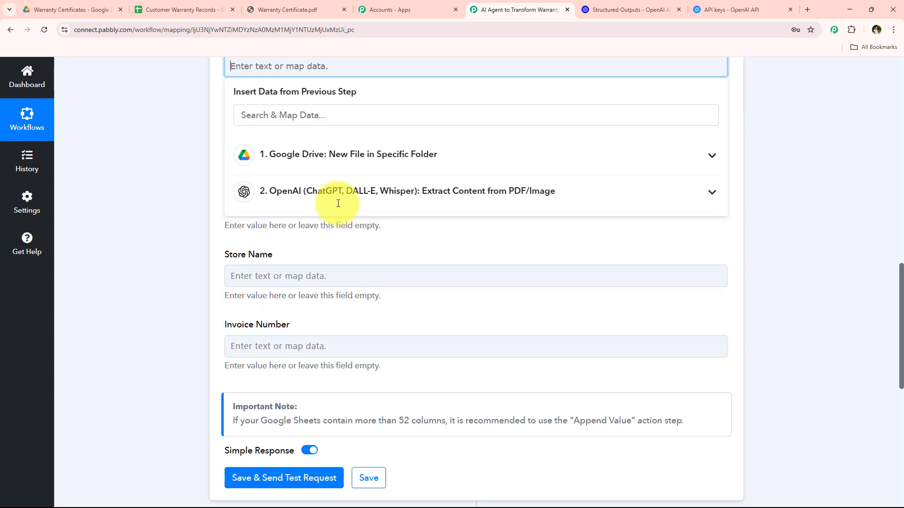
click(323, 191)
click(262, 267)
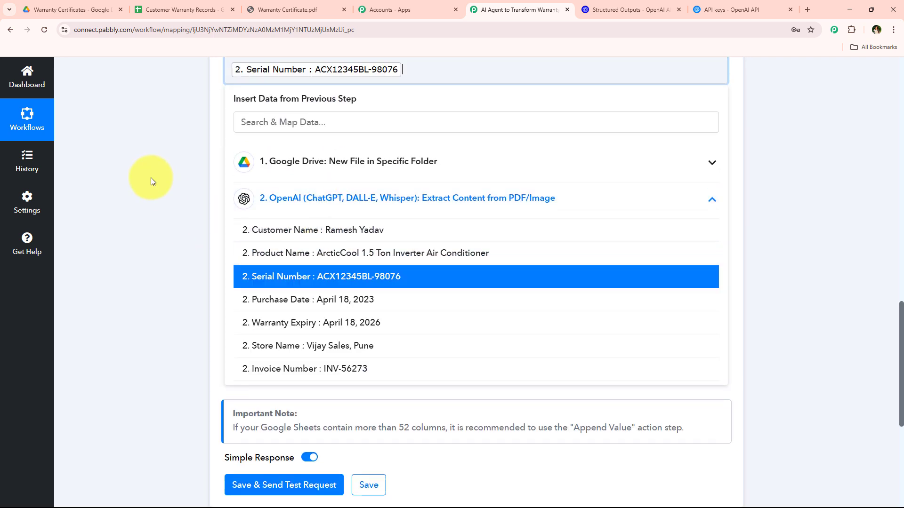
click(151, 179)
Step: Map the Purchase Date and Warranty Expiry fields to the matching dates from the OpenAI step
click(335, 140)
click(297, 265)
click(287, 369)
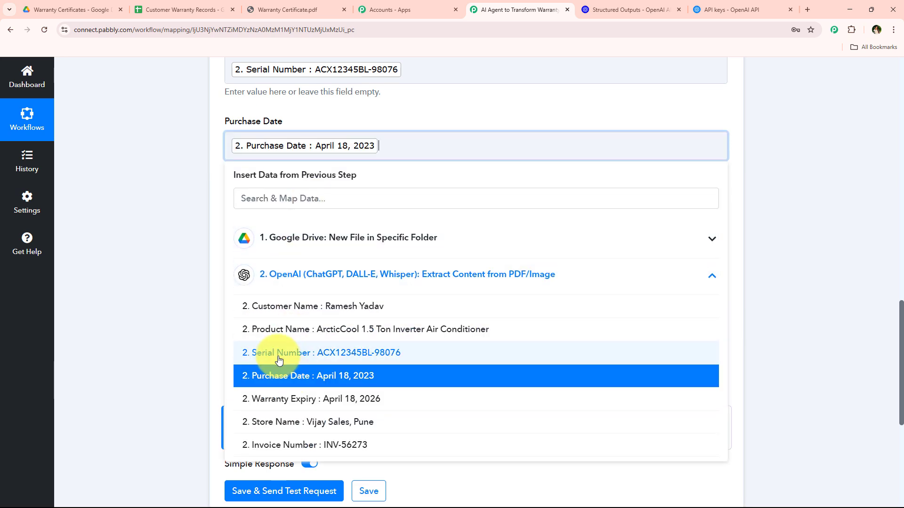
click(172, 220)
click(293, 217)
scroll(320, 282, down, 1)
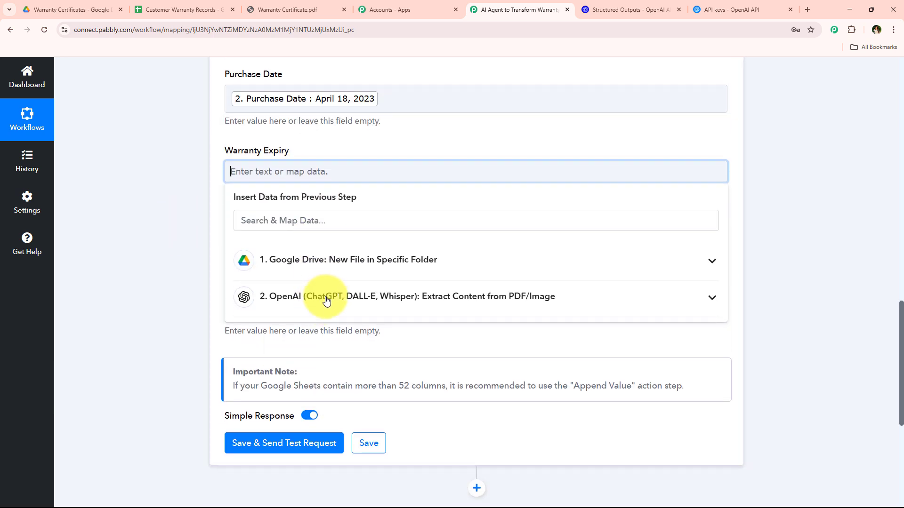
click(326, 300)
click(263, 424)
click(176, 262)
Step: Map the Store Name and Invoice Number fields to the matching values from the OpenAI step
scroll(267, 167, down, 2)
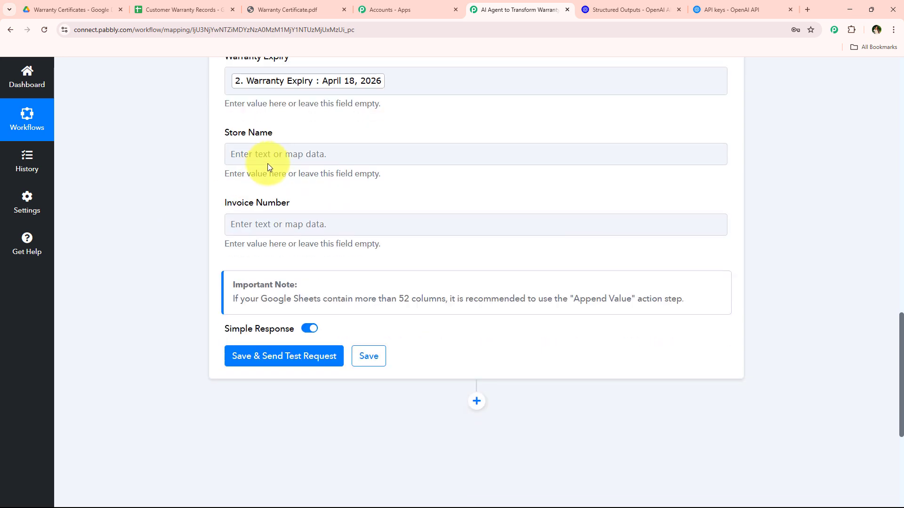
click(257, 154)
click(264, 278)
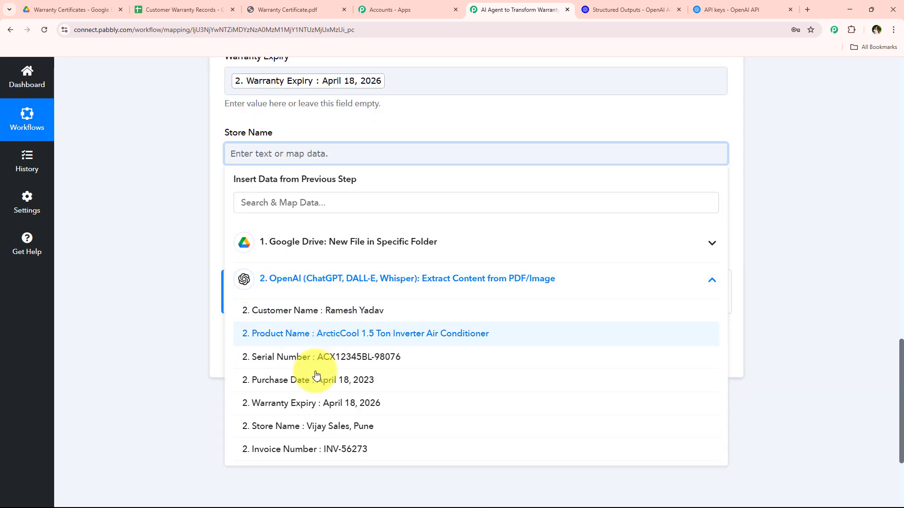
click(285, 417)
click(369, 236)
scroll(369, 279, down, 3)
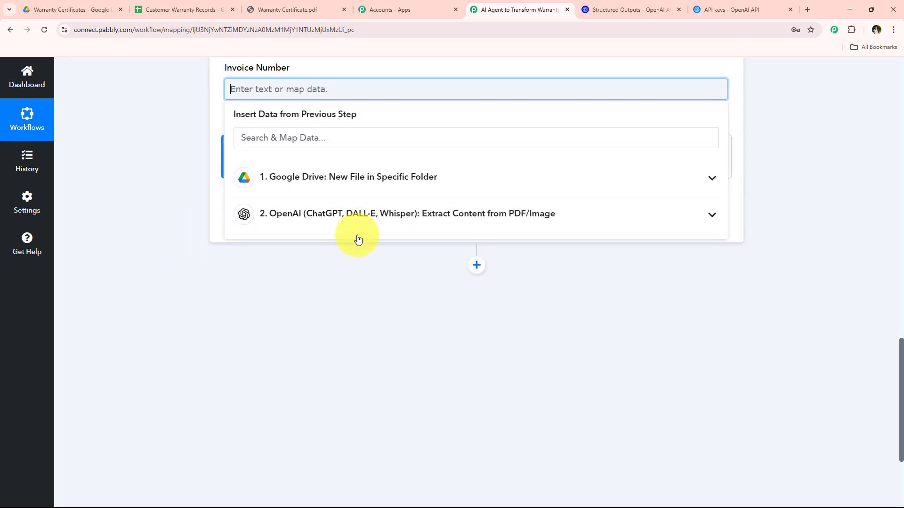
click(357, 231)
click(283, 382)
click(168, 329)
Step: Review the mapped row fields, save the Google Sheets action and send a test request
scroll(169, 325, down, 1)
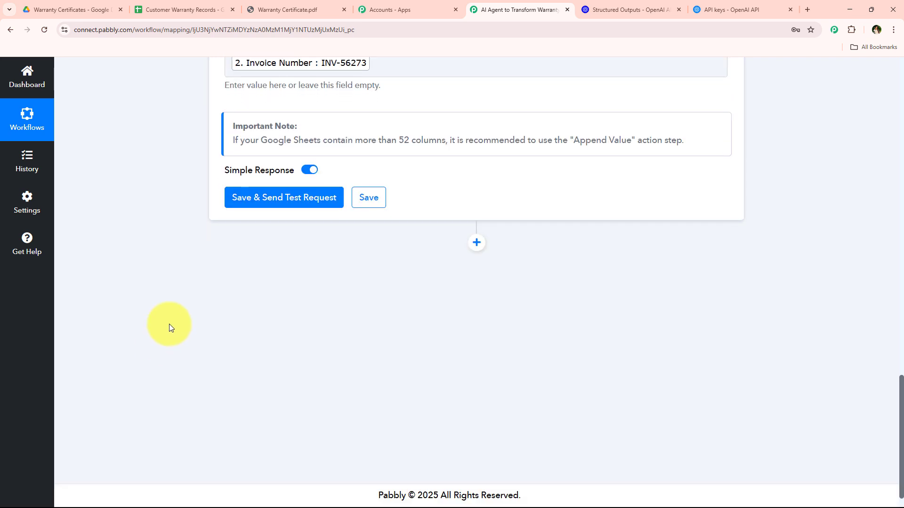
scroll(170, 323, up, 12)
middle_click(200, 195)
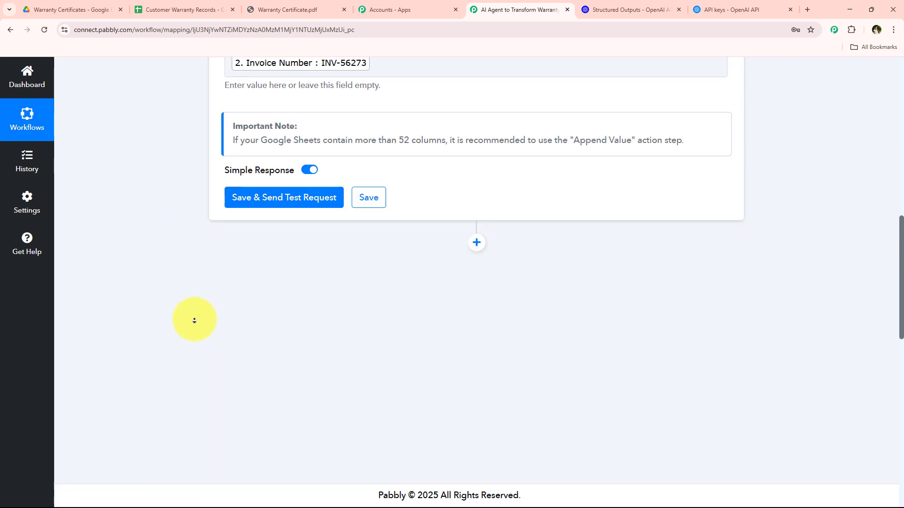
click(309, 201)
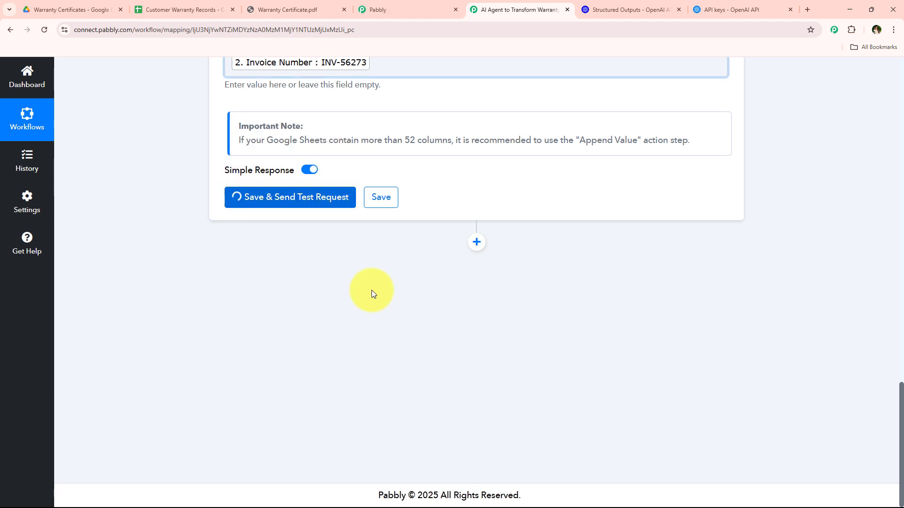
Step: Check the response received from the Google Sheets Add New Row action, including the updated range, and collapse that action
scroll(558, 231, down, 1)
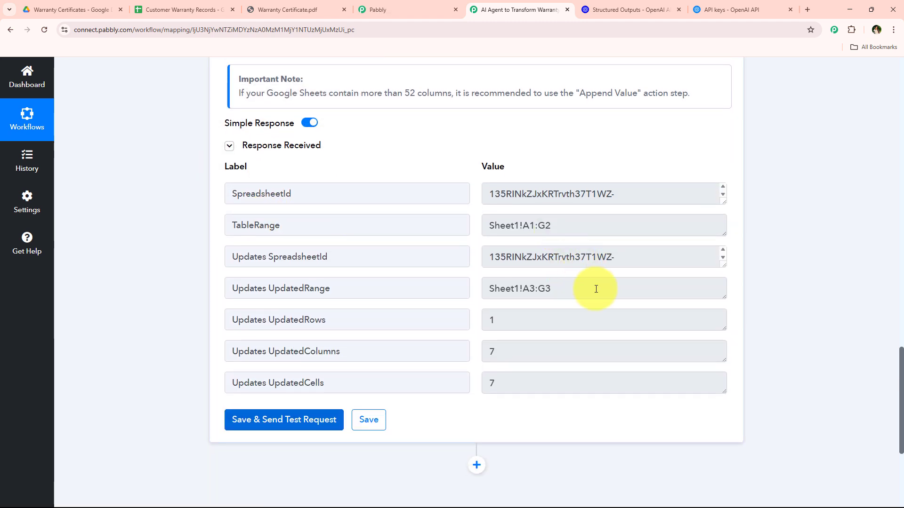
drag(596, 289, 473, 286)
drag(646, 263, 371, 261)
click(206, 325)
scroll(196, 251, up, 3)
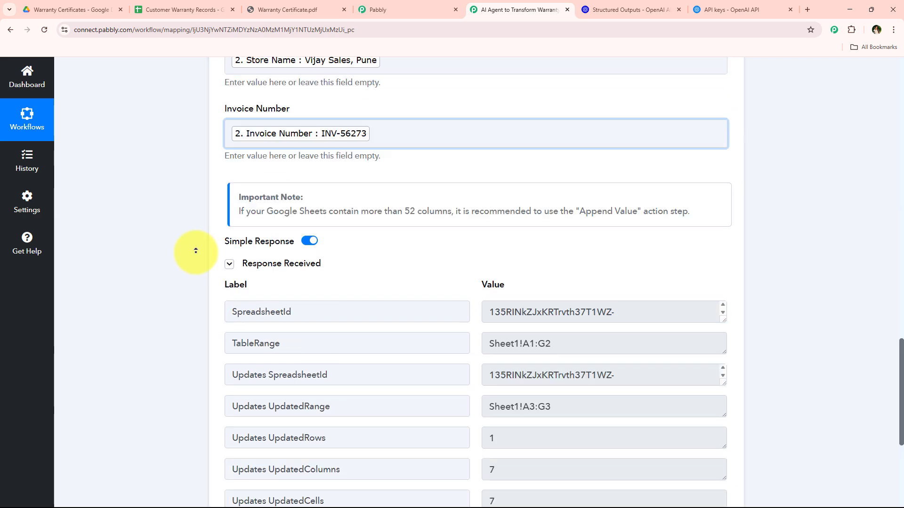
scroll(196, 251, up, 15)
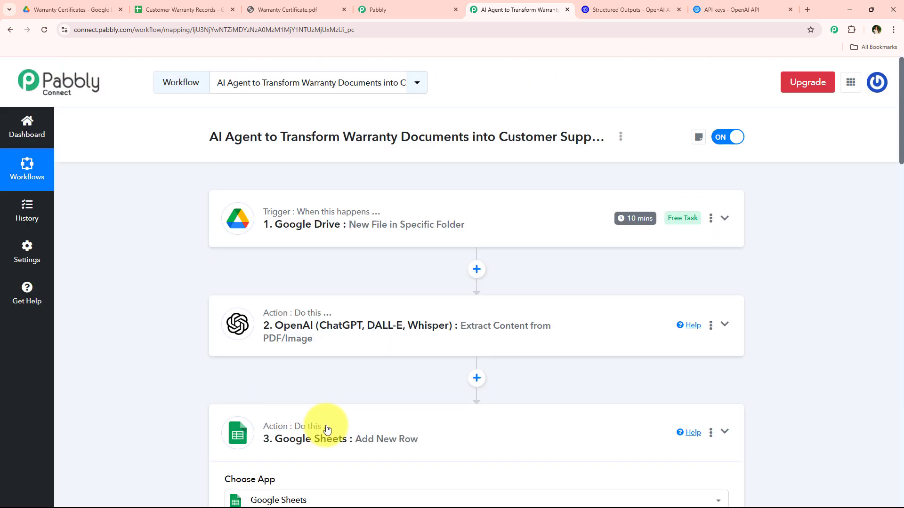
click(328, 430)
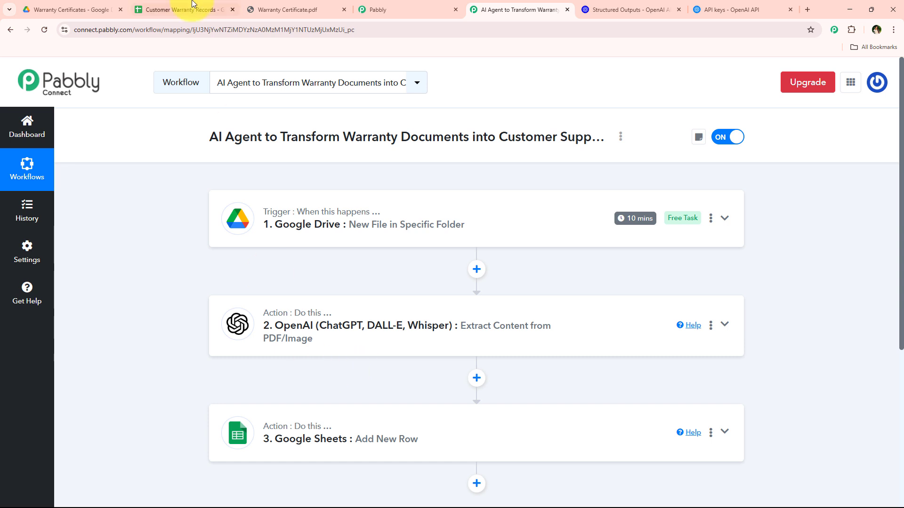
Step: Switch to the Customer Warranty Records spreadsheet and examine the new entry in row 3 at 150% zoom
click(192, 8)
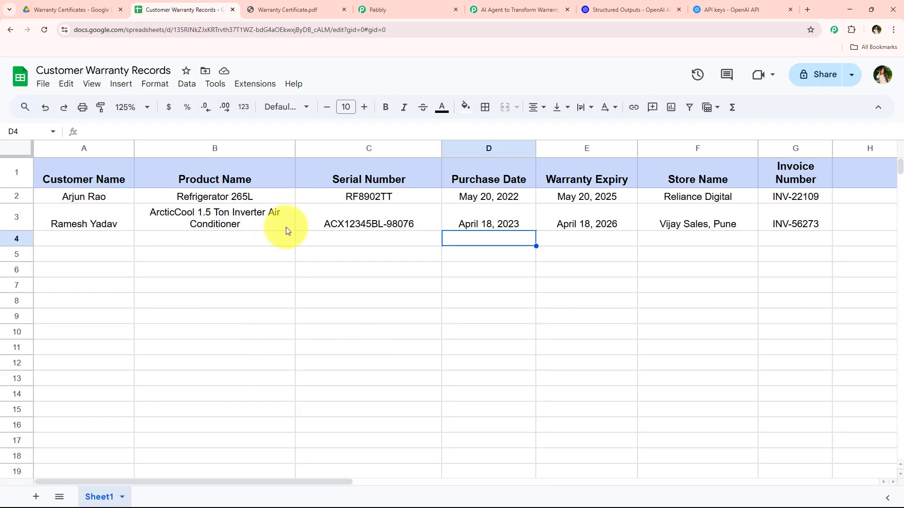
drag(84, 218, 794, 226)
click(278, 366)
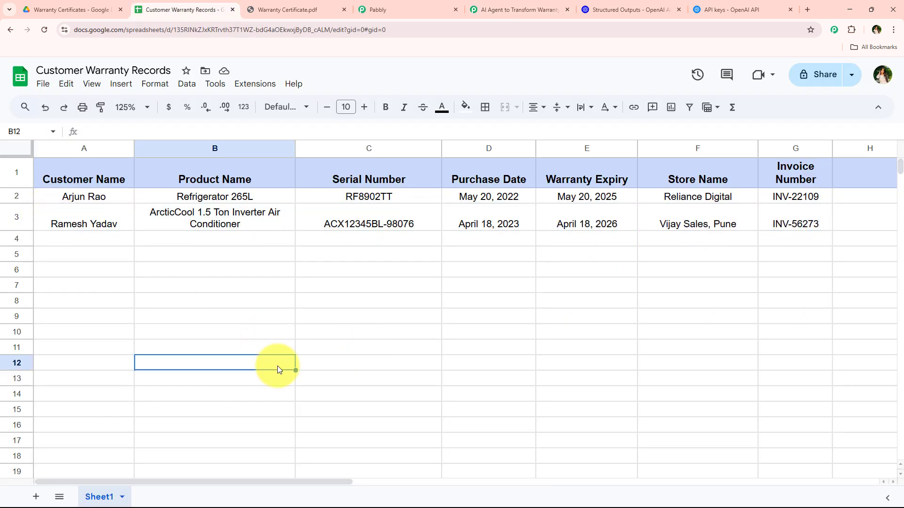
click(111, 227)
click(138, 109)
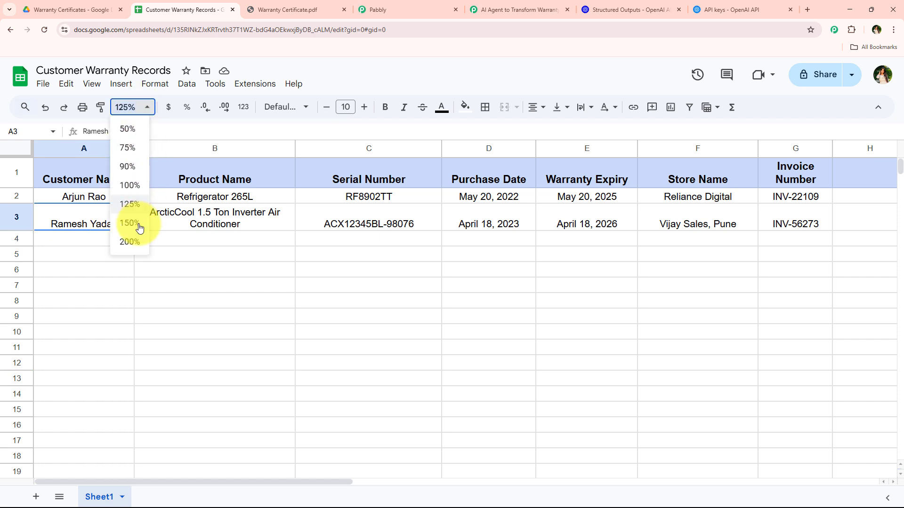
click(242, 295)
click(448, 228)
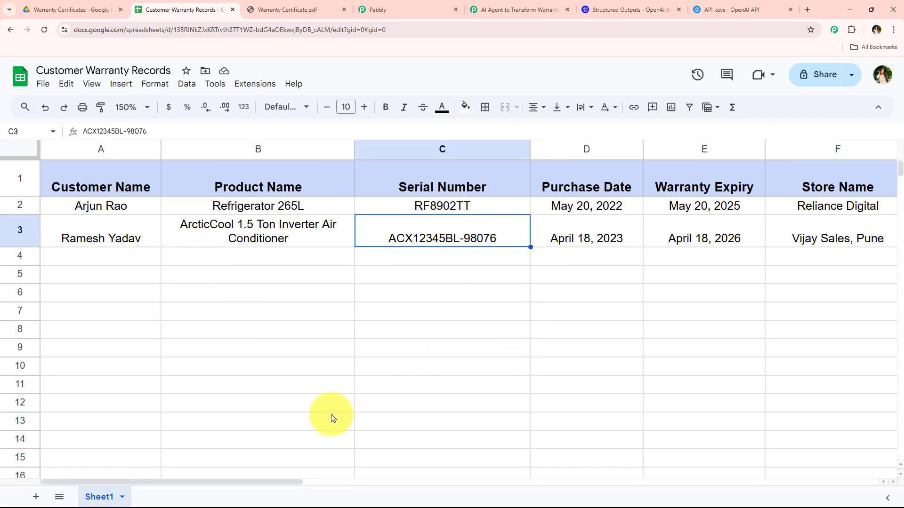
drag(279, 483, 242, 468)
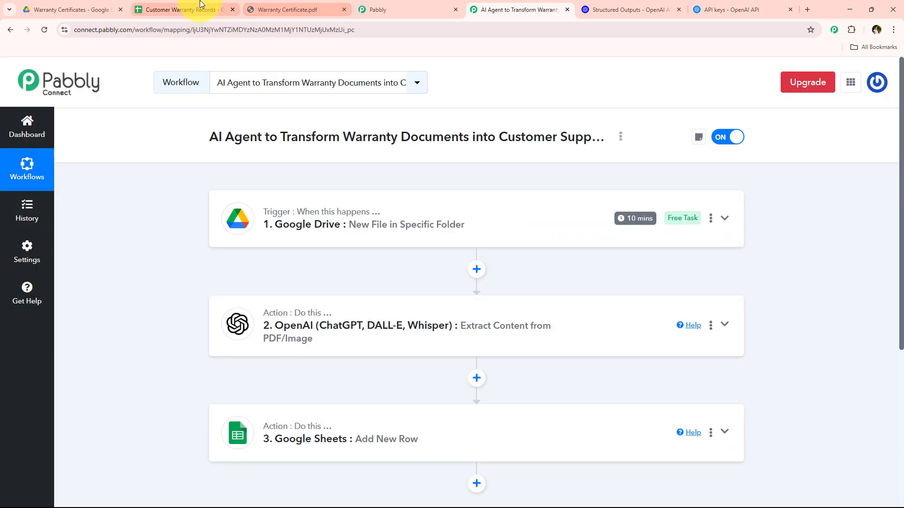
click(200, 5)
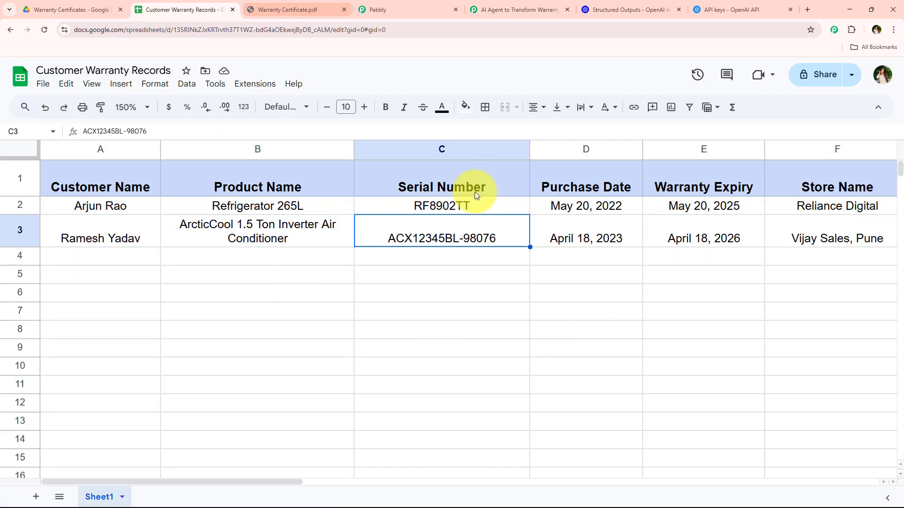
Step: Review the workflow's trigger and action steps in Pabbly Connect alongside the Warranty Certificates folder in Google Drive
click(541, 8)
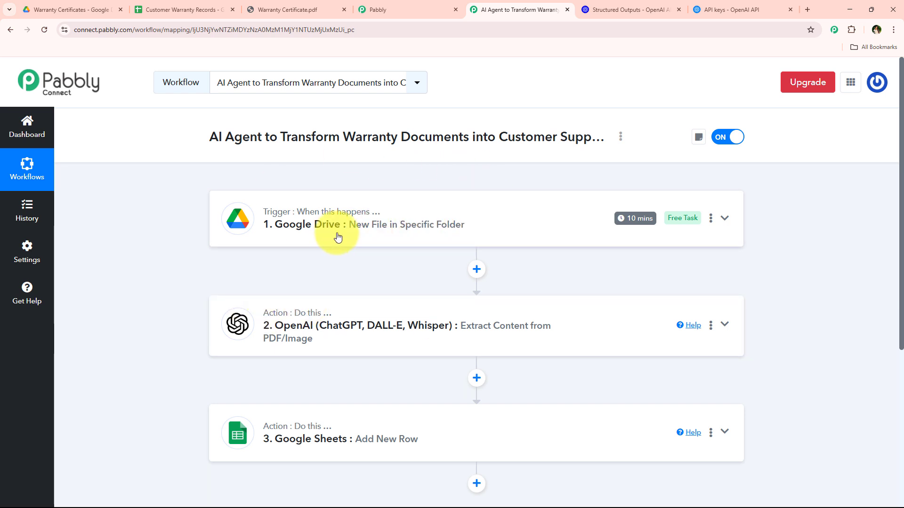
click(47, 9)
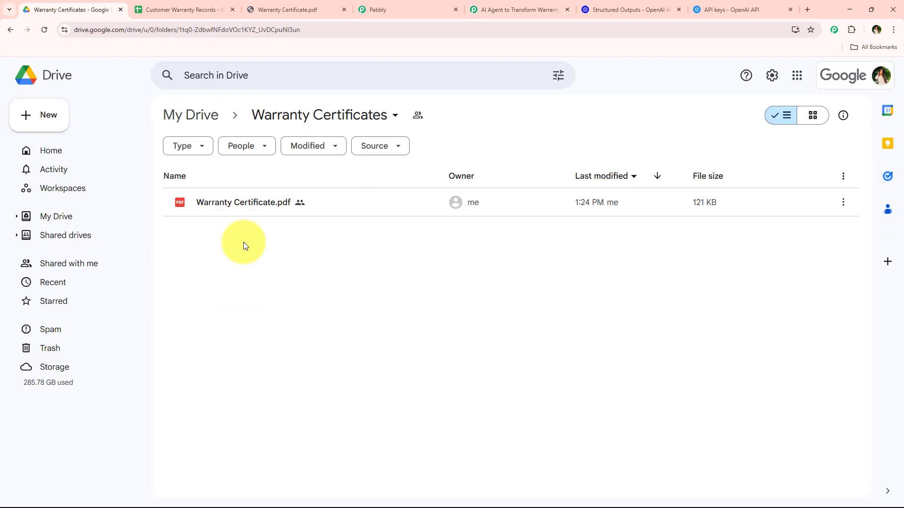
click(518, 9)
mouse_move(647, 221)
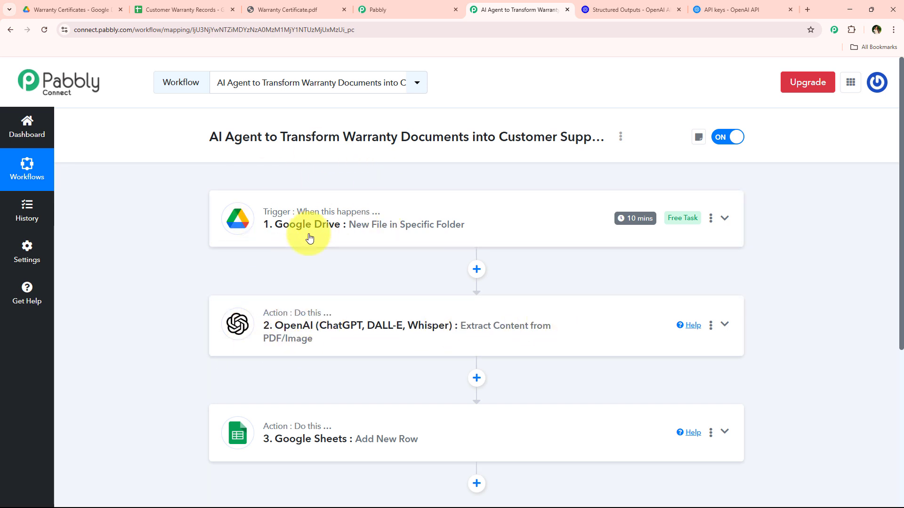
scroll(299, 281, down, 1)
scroll(416, 365, up, 1)
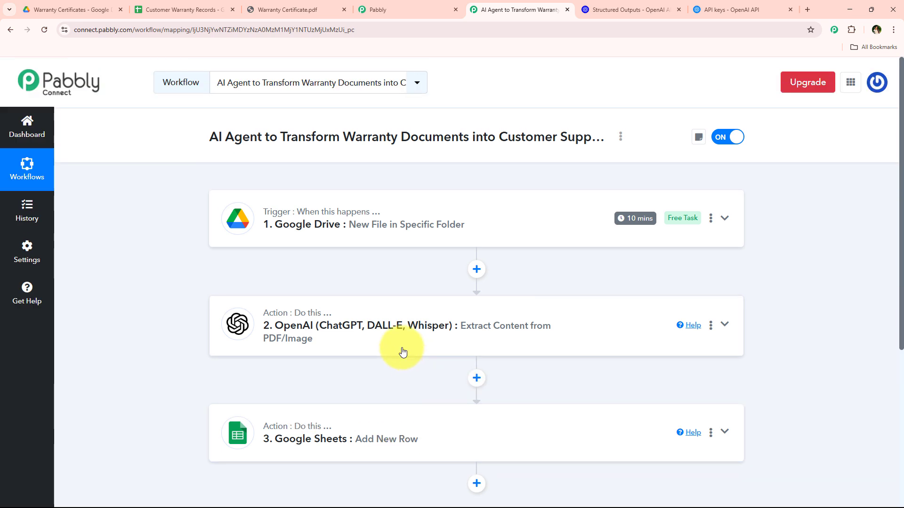
Step: Recheck row 3 across the columns of the Customer Warranty Records spreadsheet and return to the Pabbly Connect workflow
click(188, 9)
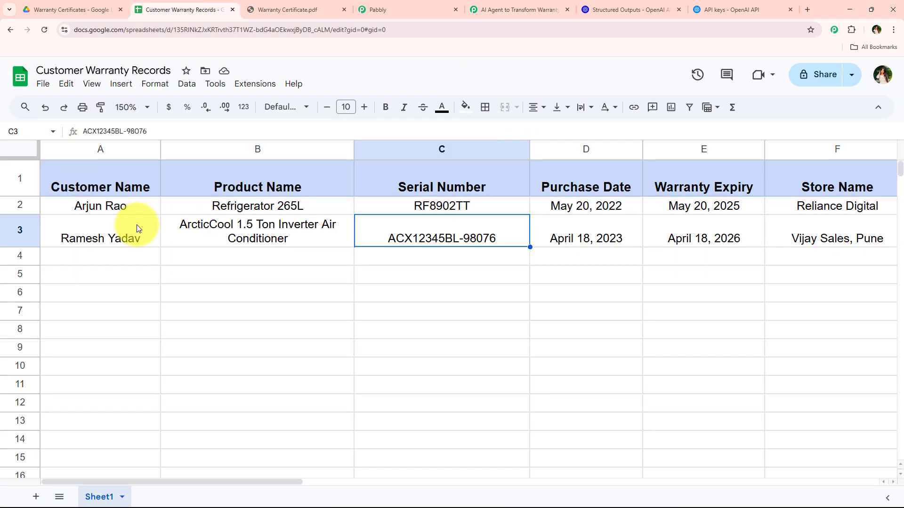
drag(136, 228, 797, 238)
click(513, 10)
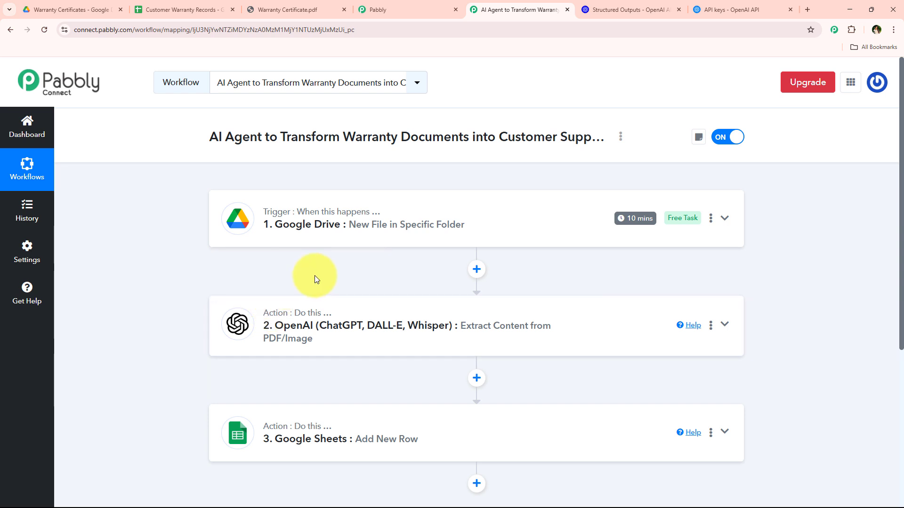